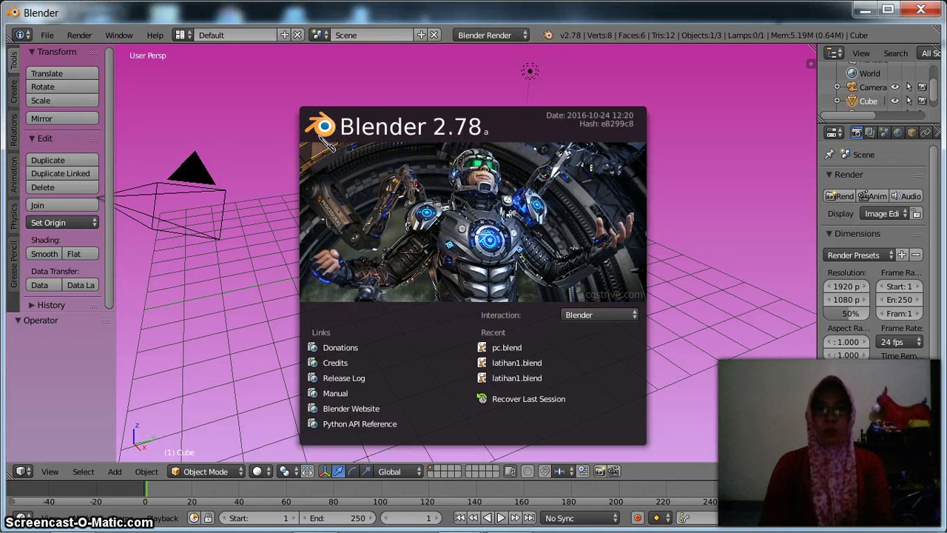
Dismiss the splash screen and start the Screencast Keys display from the 3D view's properties.
left_click(268, 196)
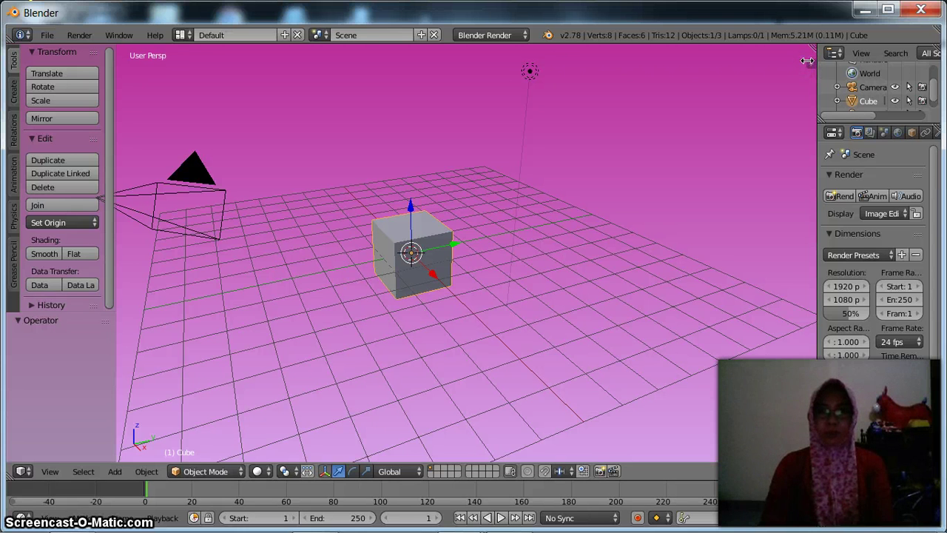
key("n")
scroll(851, 163, "down", 2)
scroll(732, 222, "down", 2)
scroll(630, 381, "down", 4)
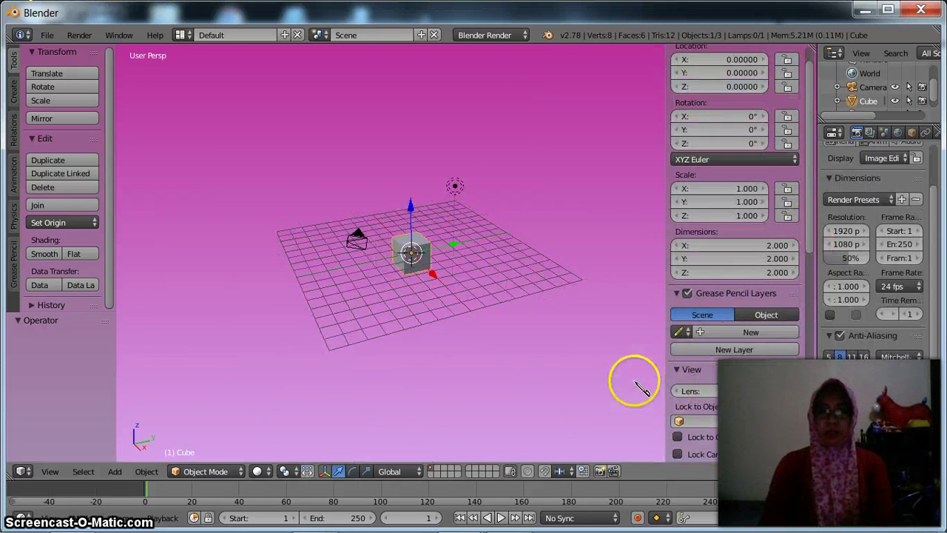
scroll(688, 385, "down", 12)
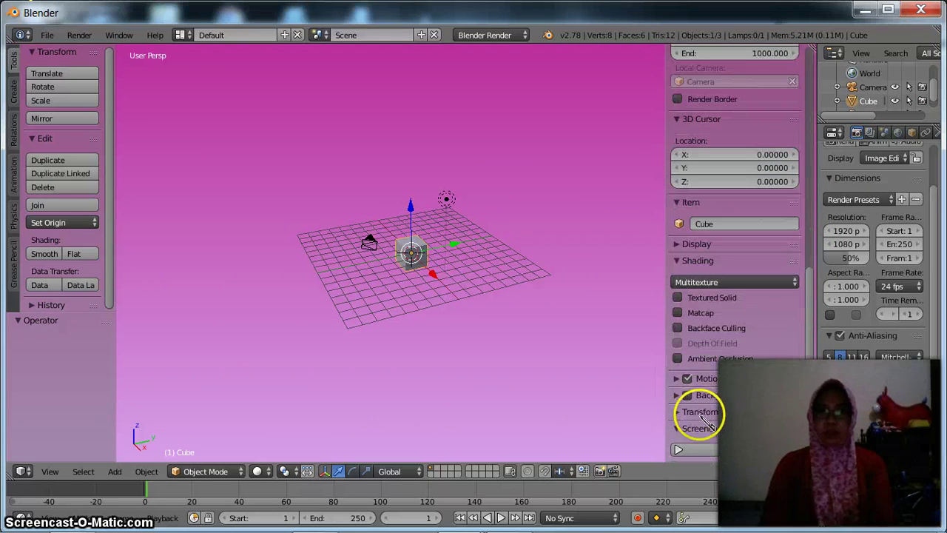
left_click(707, 457)
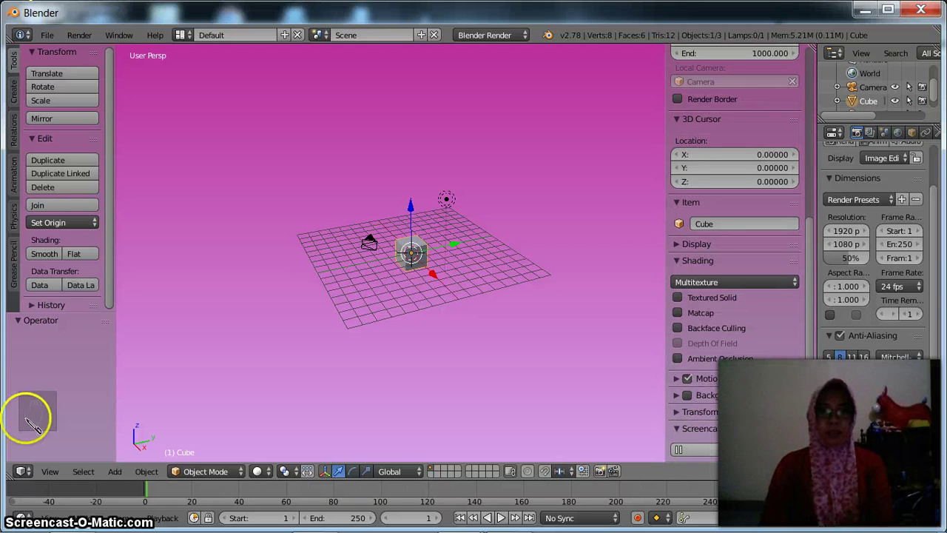
Hide the 3D view's properties sidebar.
scroll(476, 340, "up", 5)
scroll(475, 340, "up", 1)
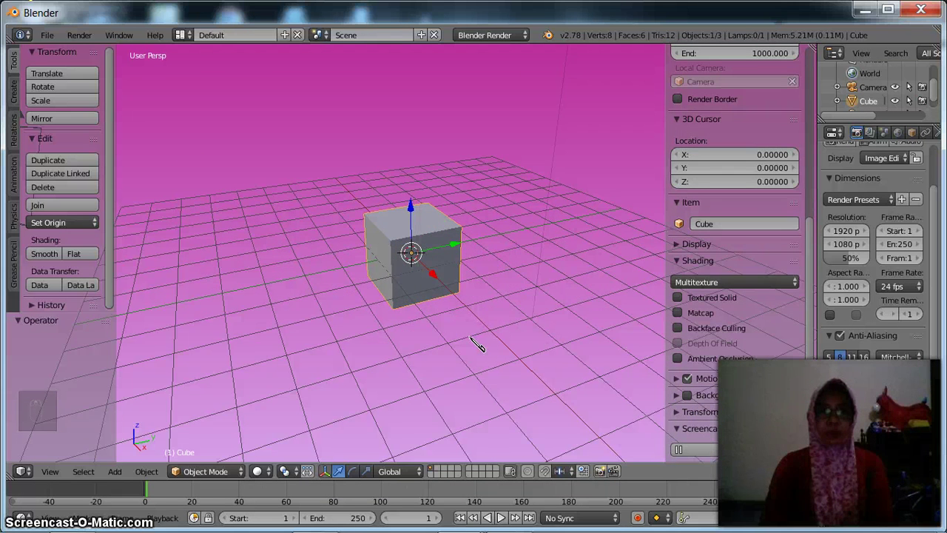
scroll(476, 341, "down", 1)
left_click(469, 336)
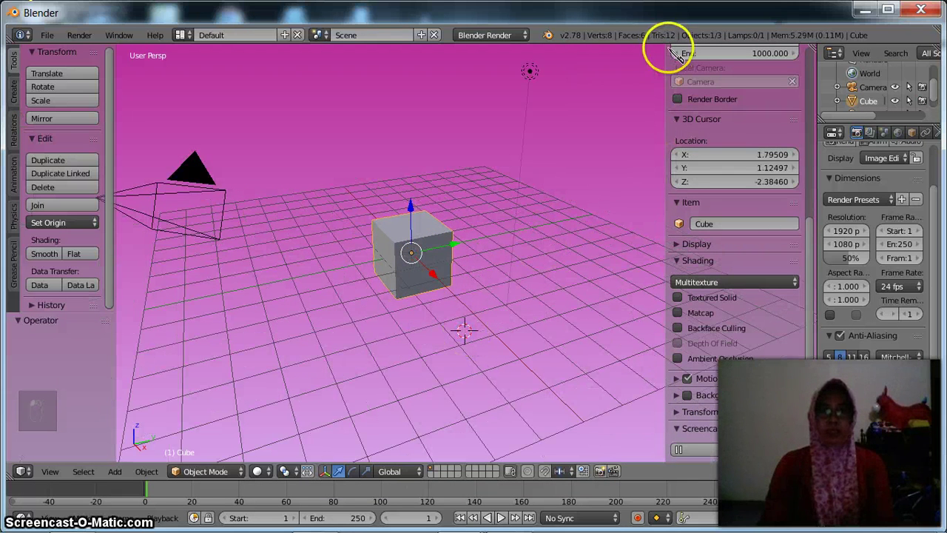
left_click_drag(666, 58, 818, 89)
right_click(474, 245)
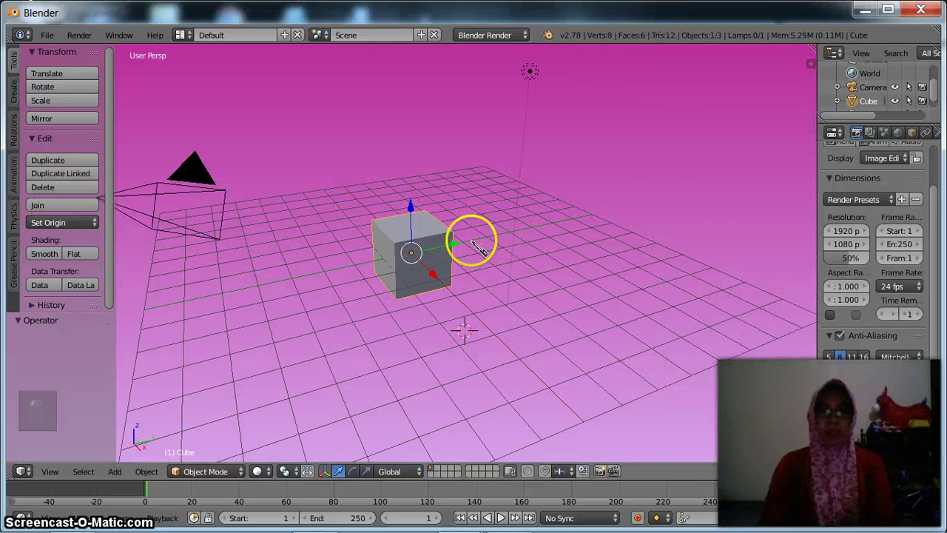
Put the cube in Edit Mode with face selection and select only its top face.
right_click(417, 228)
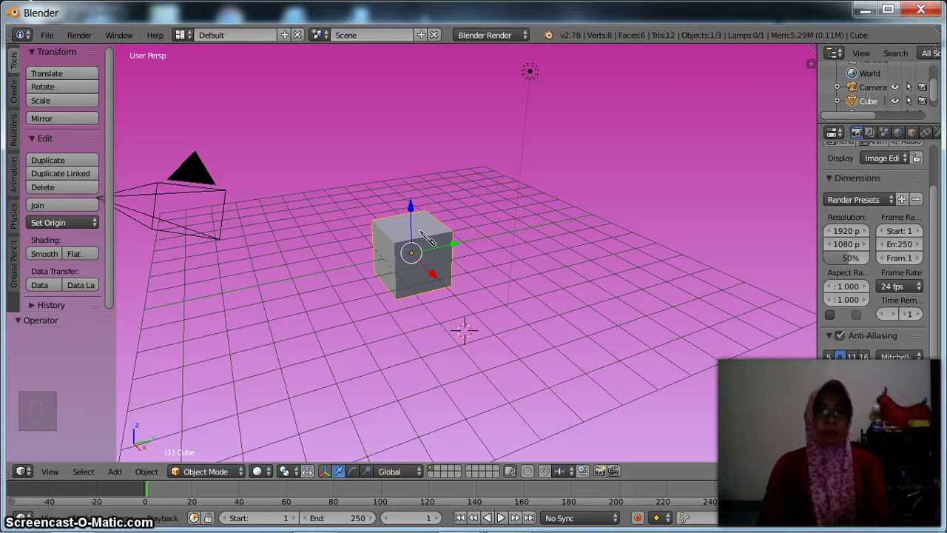
left_click(190, 474)
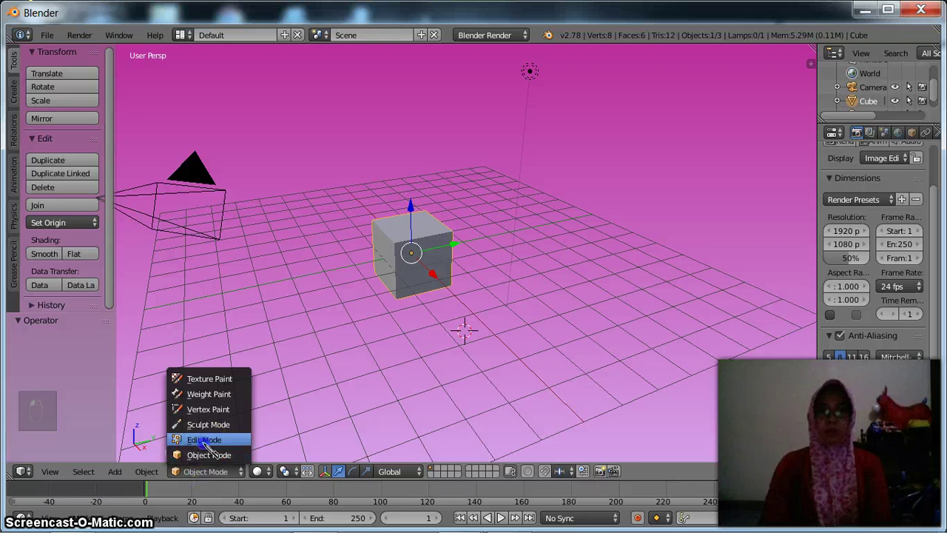
left_click(205, 441)
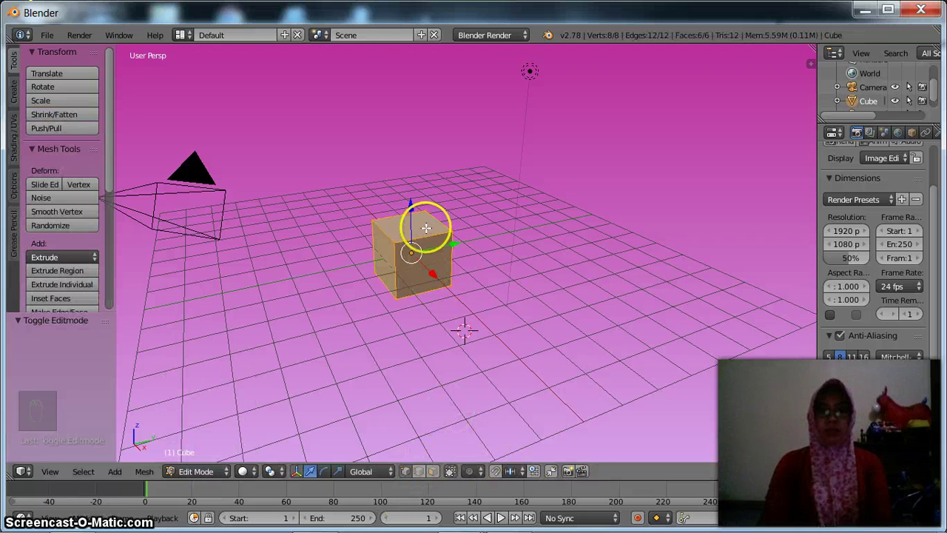
left_click(433, 472)
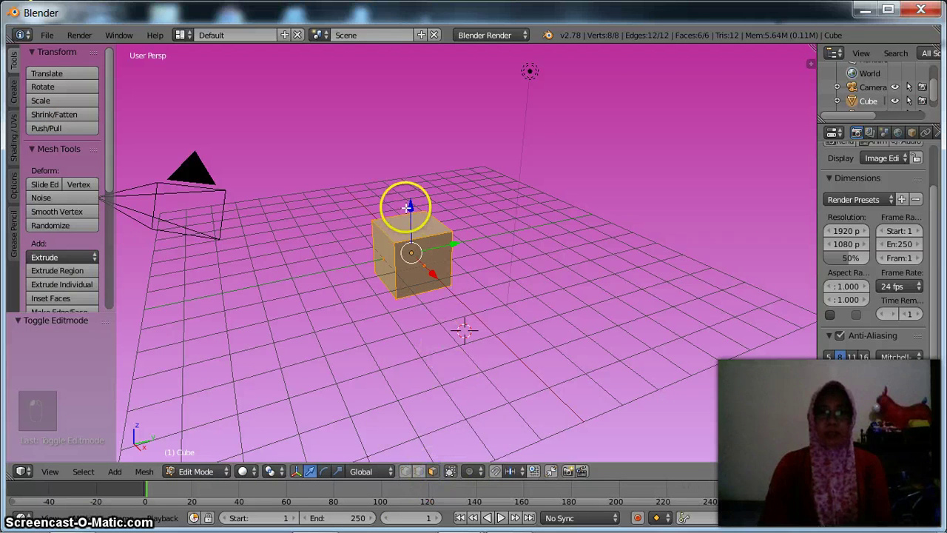
right_click(430, 230)
left_click(417, 184)
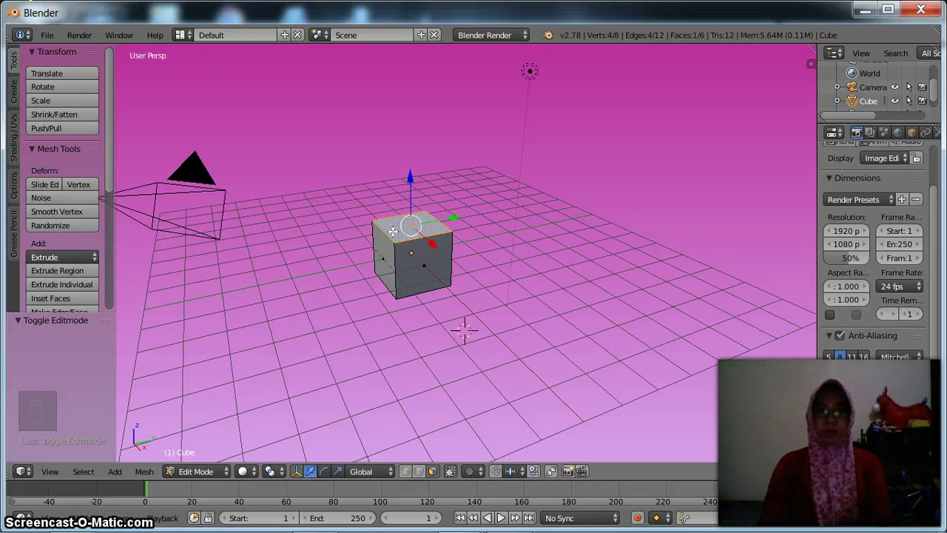
Lower the top face along Z by about 1.58 units, plus a further 0.083, to flatten the cube.
left_click_drag(408, 176, 419, 215)
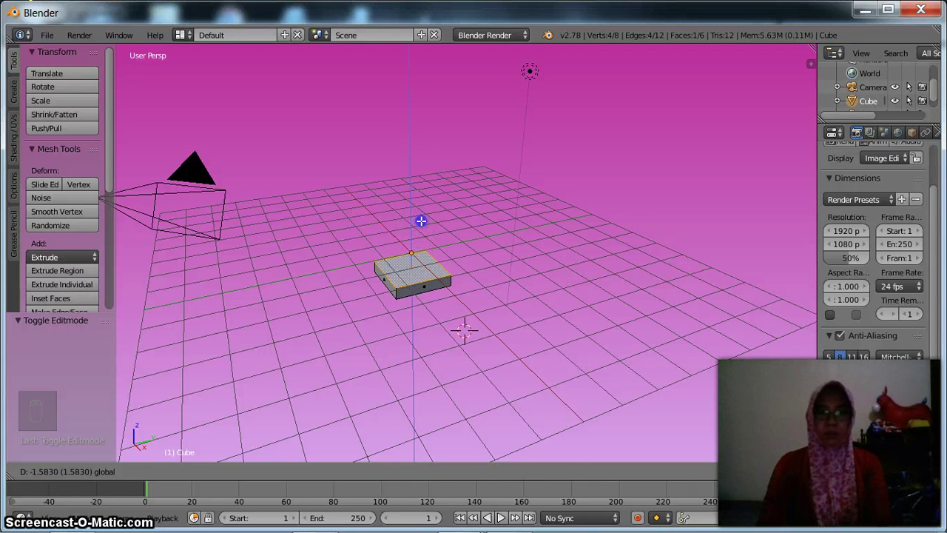
left_click_drag(421, 221, 421, 221)
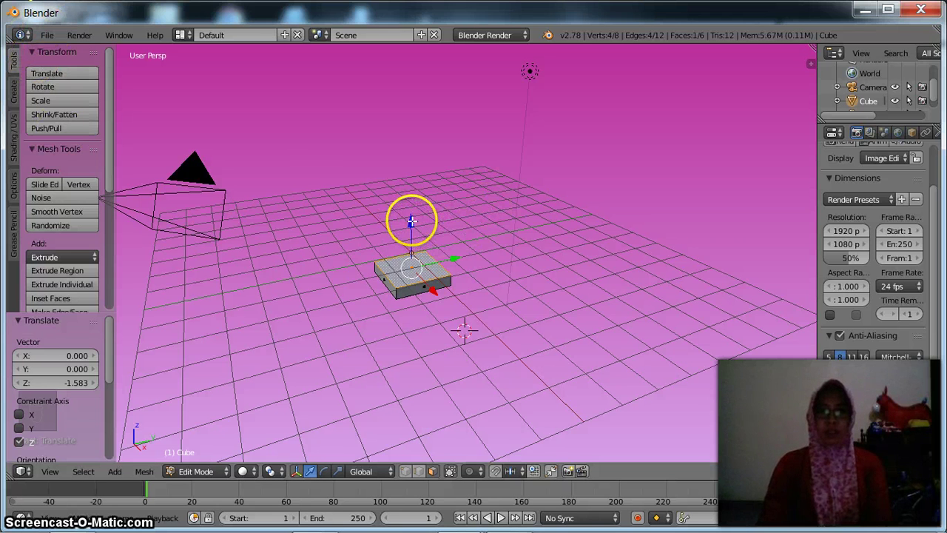
left_click_drag(412, 219, 414, 222)
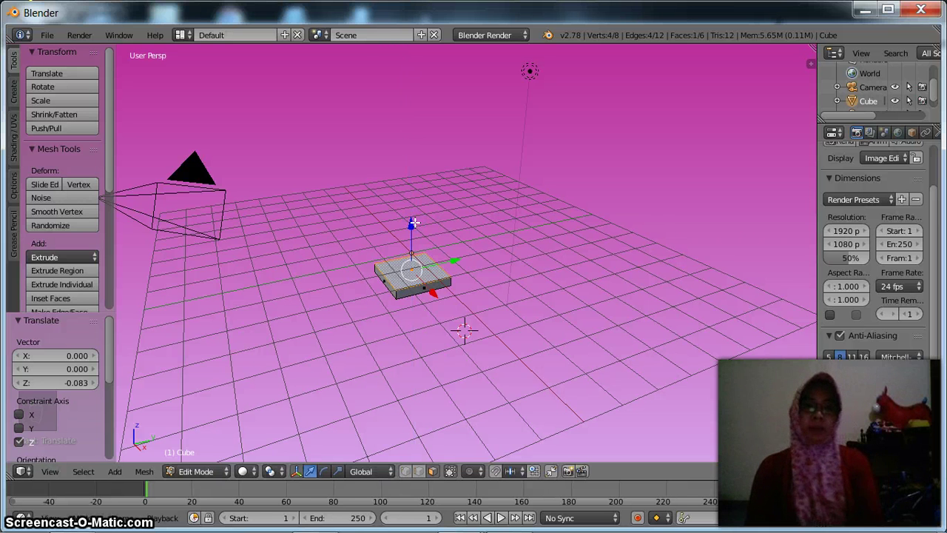
left_click(523, 294)
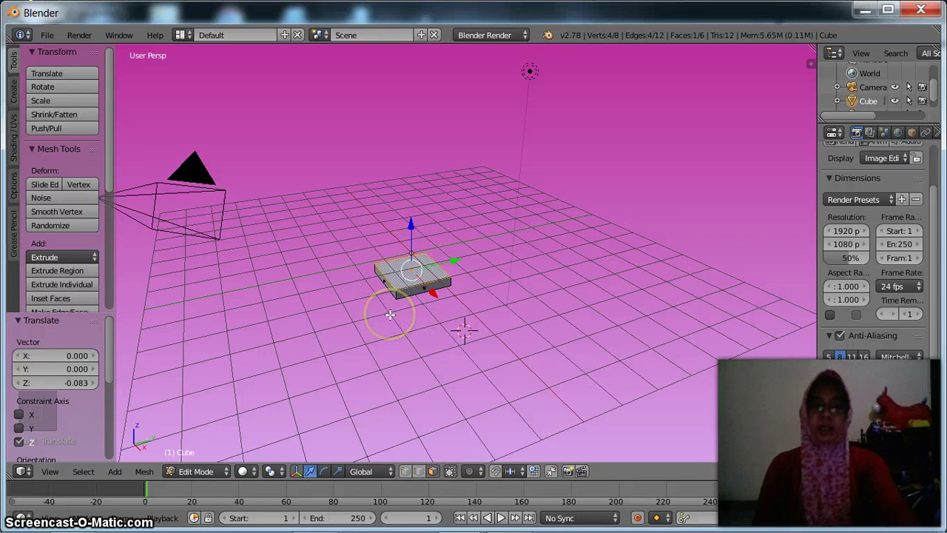
Select the whole mesh and scale it by about 3.74 along Y to form a long slab.
key("a")
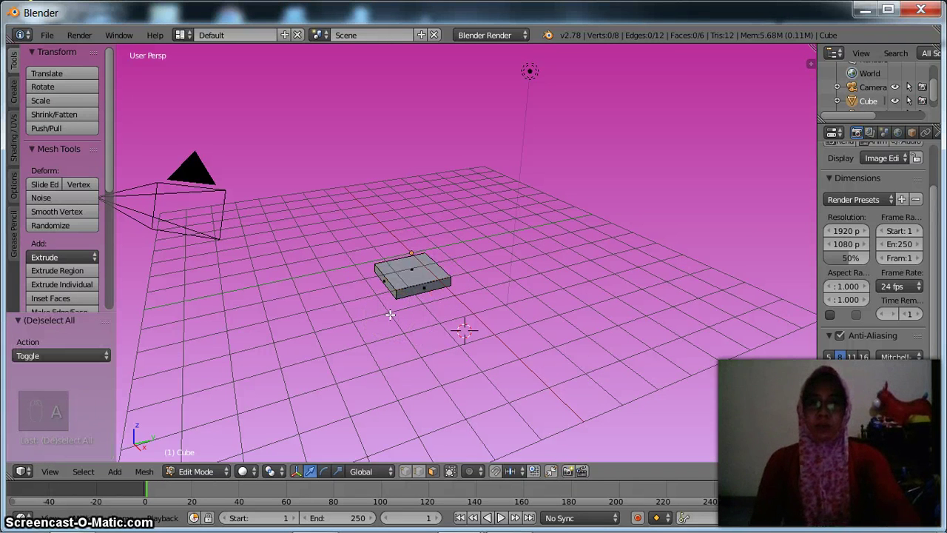
key("a")
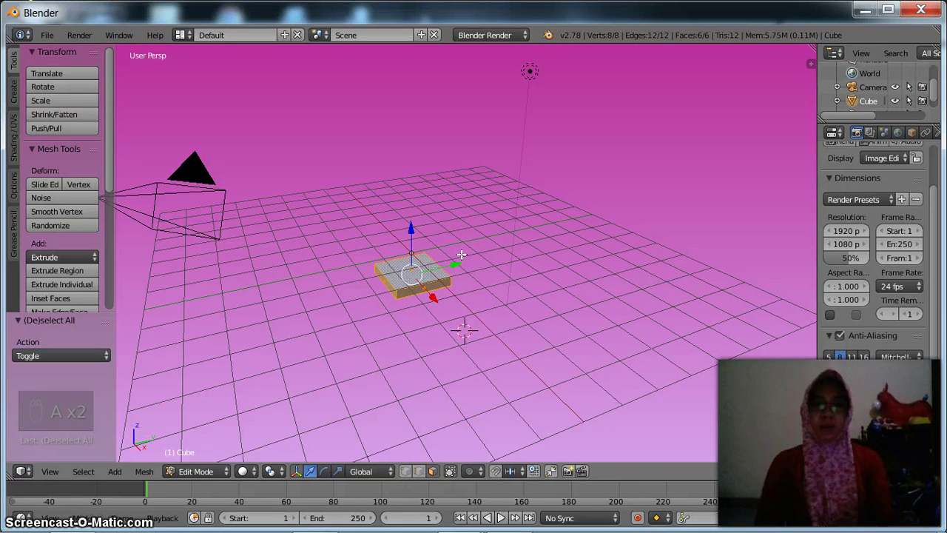
key("s")
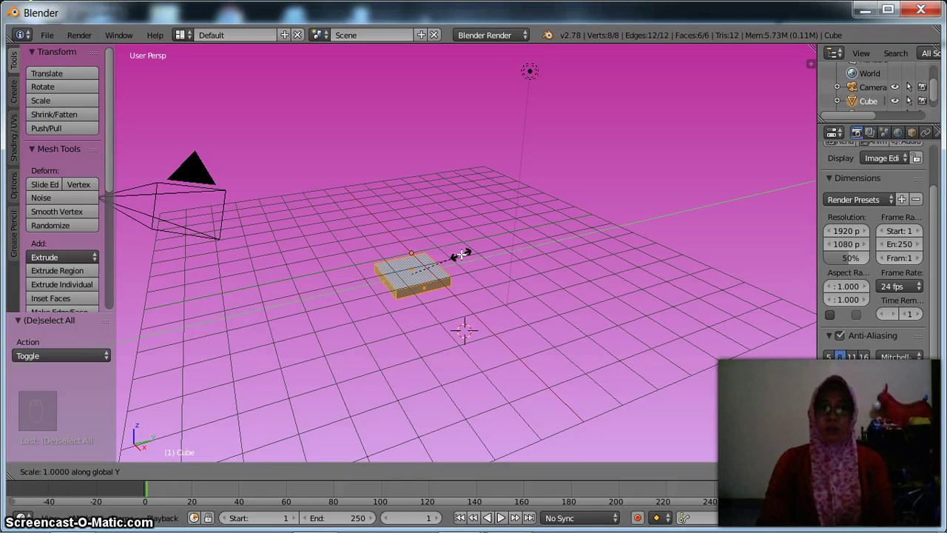
left_click_drag(462, 254, 605, 245)
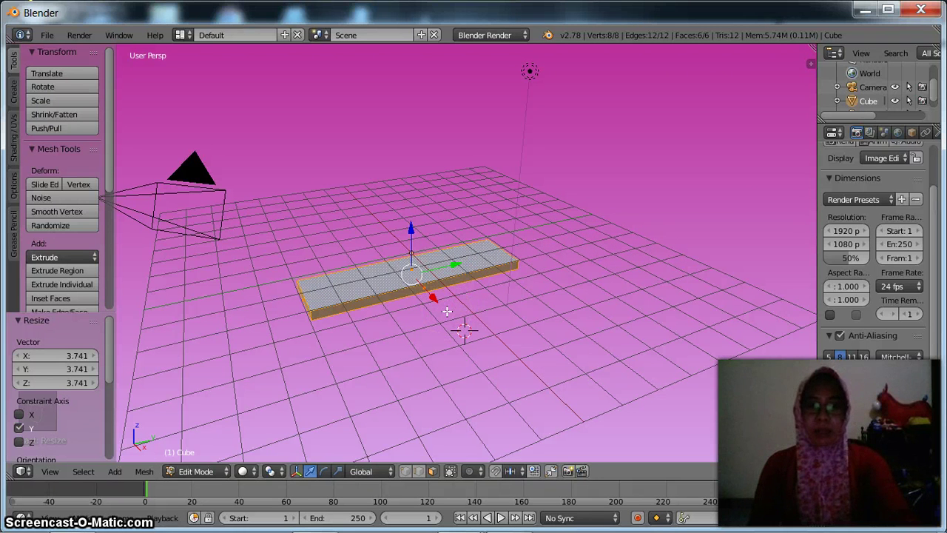
Widen the slab by scaling it about 1.415 along X, and deselect all of its geometry.
key("s")
key("x")
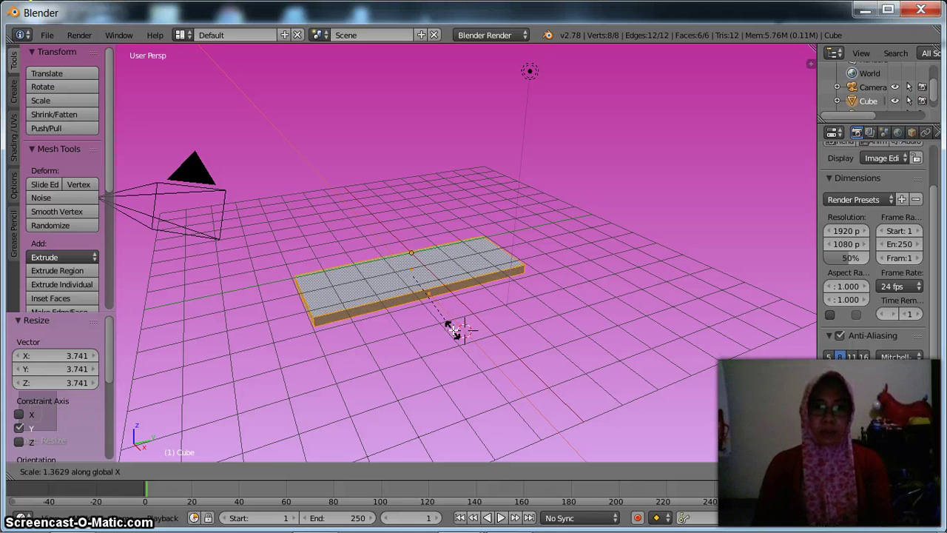
left_click(454, 333)
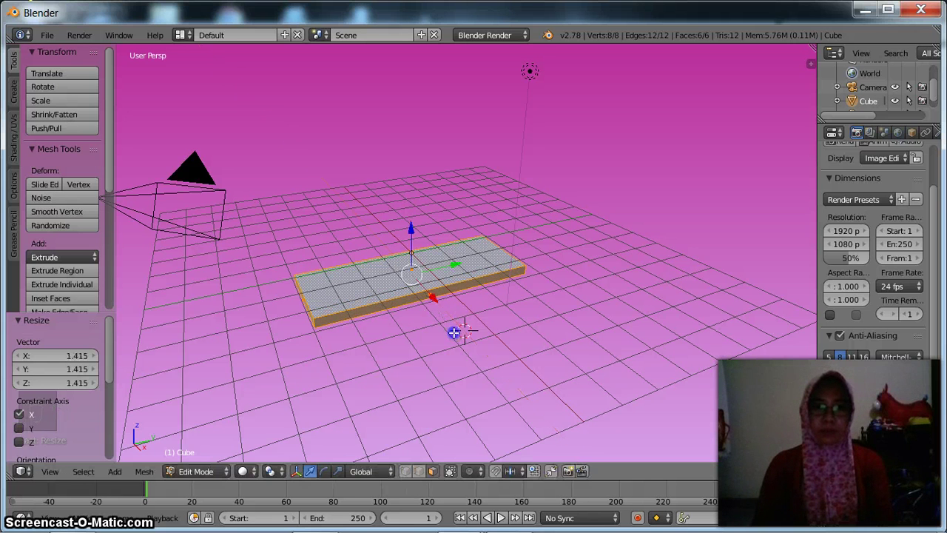
middle_click_drag(495, 289, 496, 311)
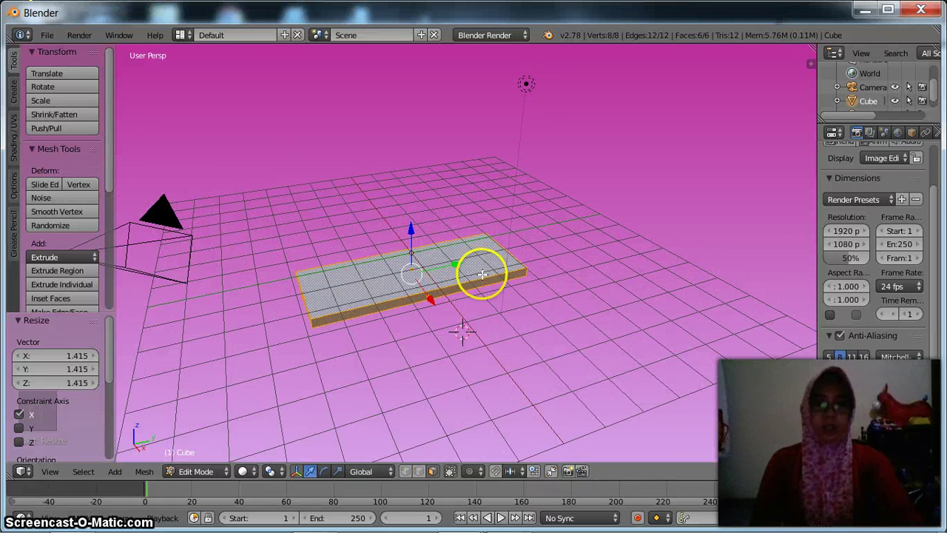
key("a")
key("a")
key("a")
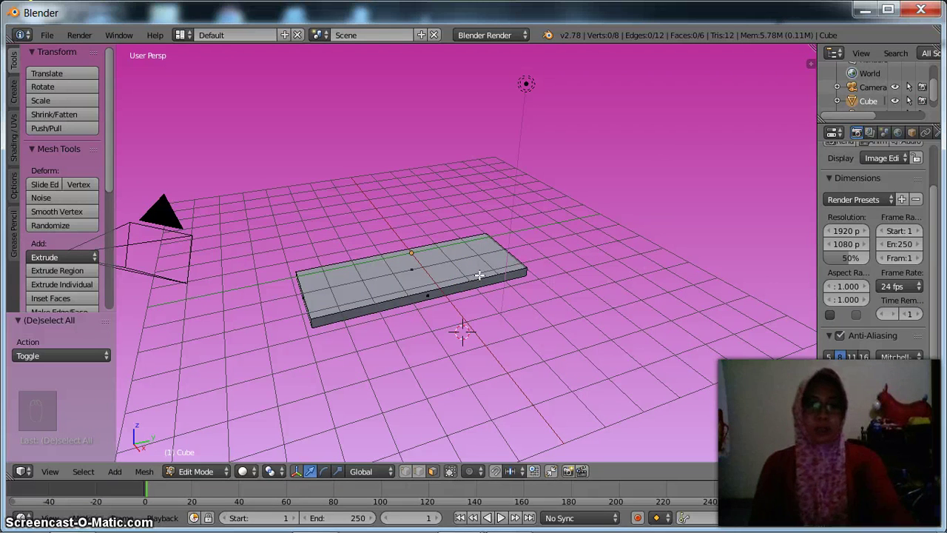
Try two loop cuts across the slab's length with a slight slide, and undo them.
key("ctrl+r")
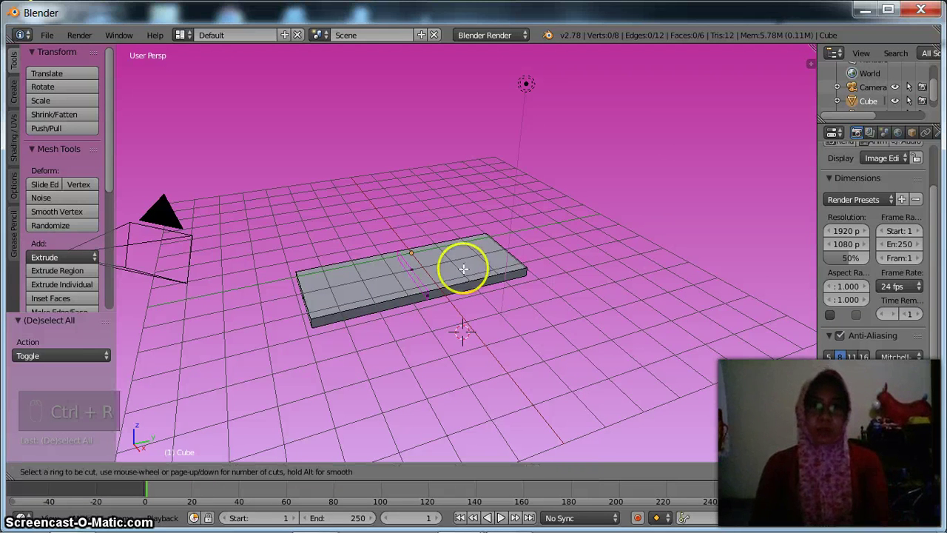
scroll(444, 294, "up", 1)
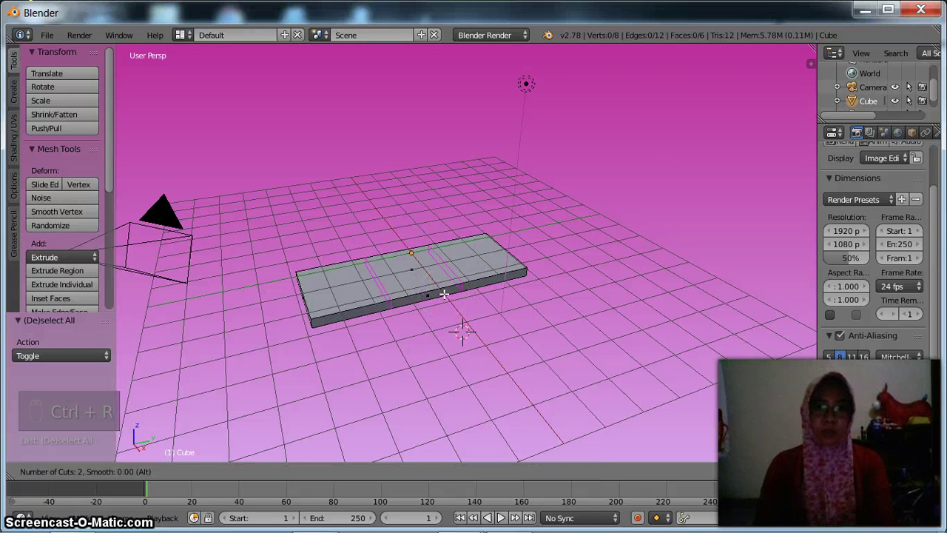
mouse_move(443, 294)
left_mouse_down()
mouse_move(406, 301)
mouse_move(482, 281)
mouse_move(427, 298)
mouse_move(435, 293)
left_mouse_up()
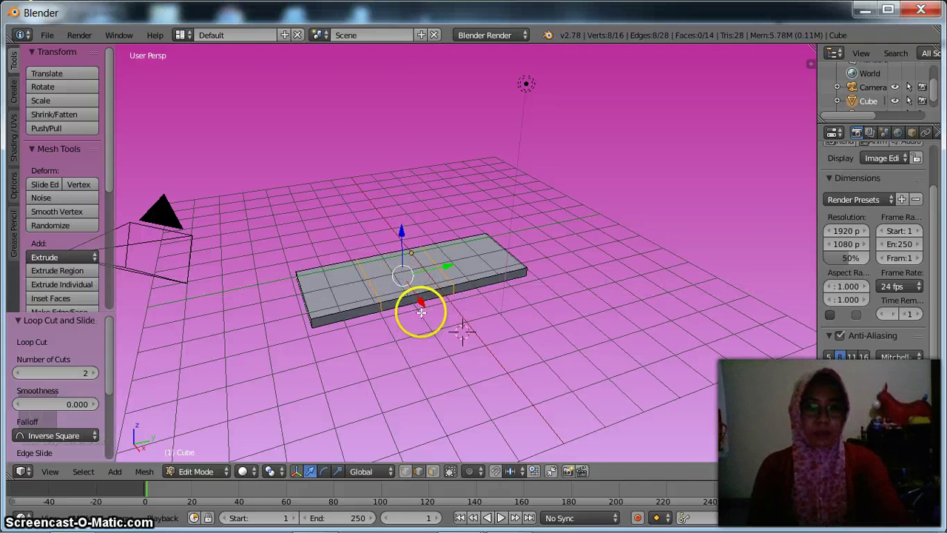
key("ctrl+z")
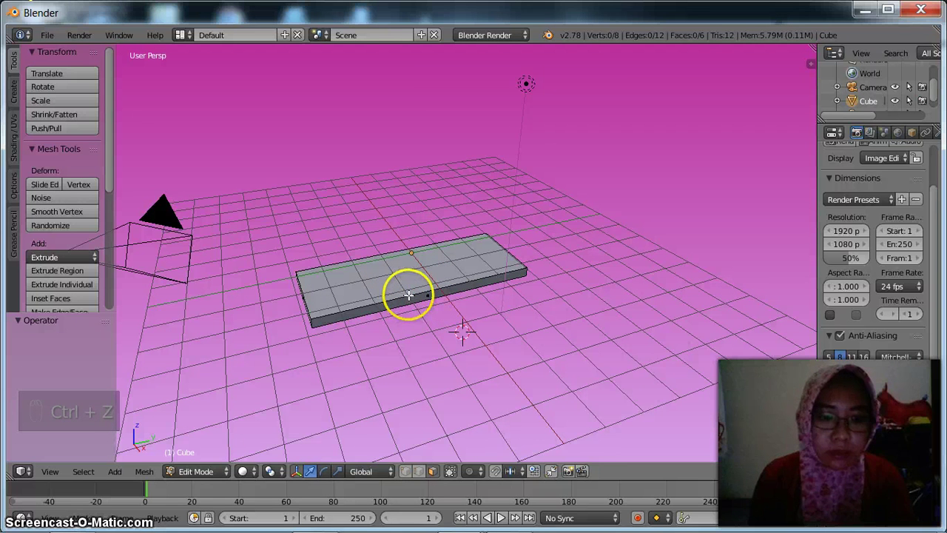
Add two loop cuts across the slab's length, roughly dividing it into thirds.
key("ctrl+r")
scroll(417, 278, "up", 1)
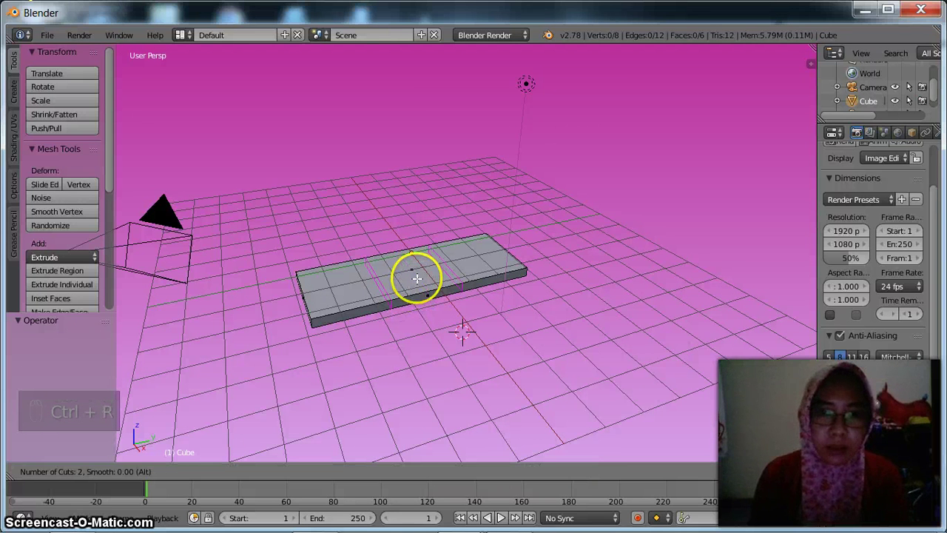
left_click(417, 278)
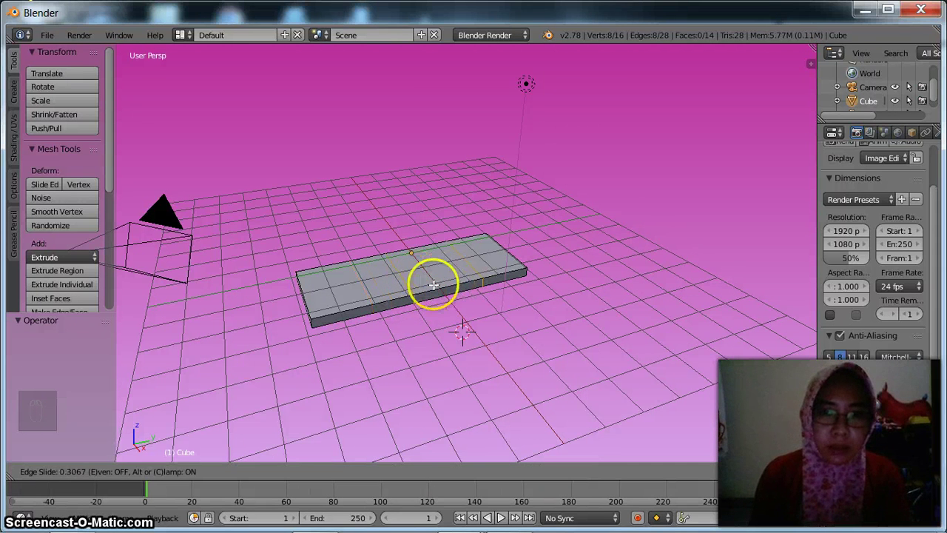
left_click(424, 285)
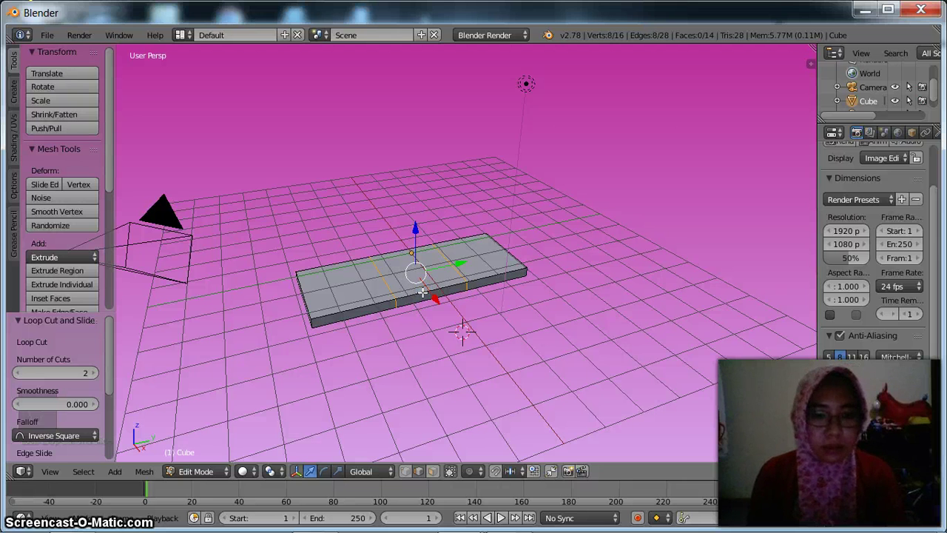
Spread the two edge loops toward the slab's ends by scaling 2.84 along Y, and shift them about -0.072 along Y.
key("s")
key("y")
left_click(433, 291)
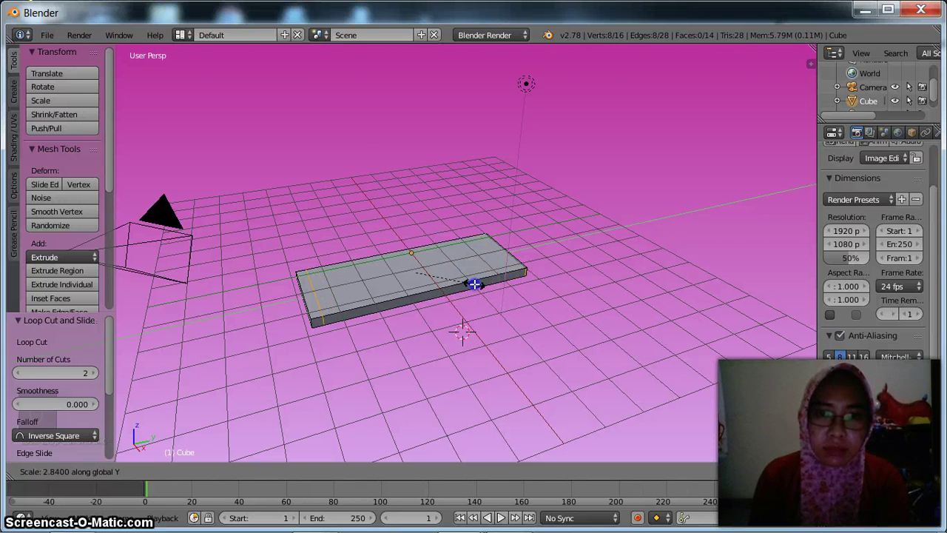
left_click(475, 284)
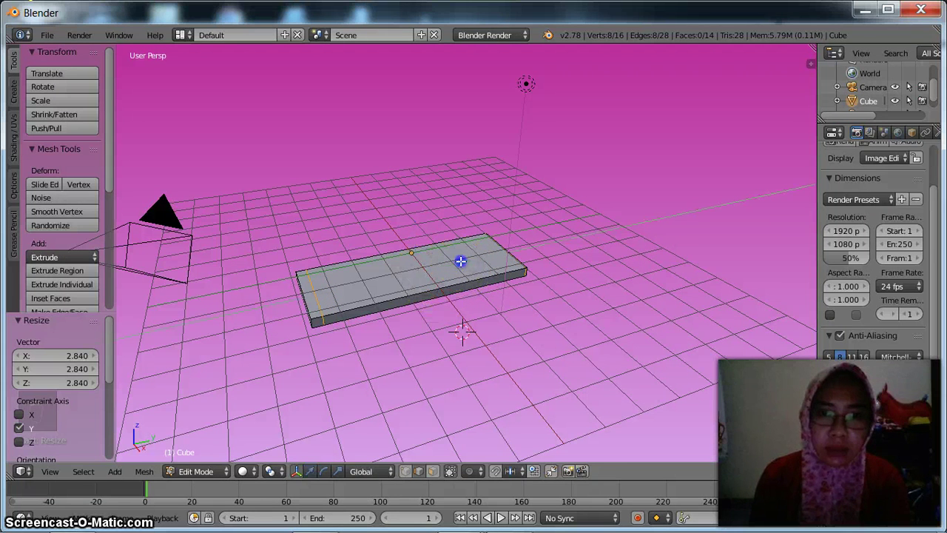
key("g")
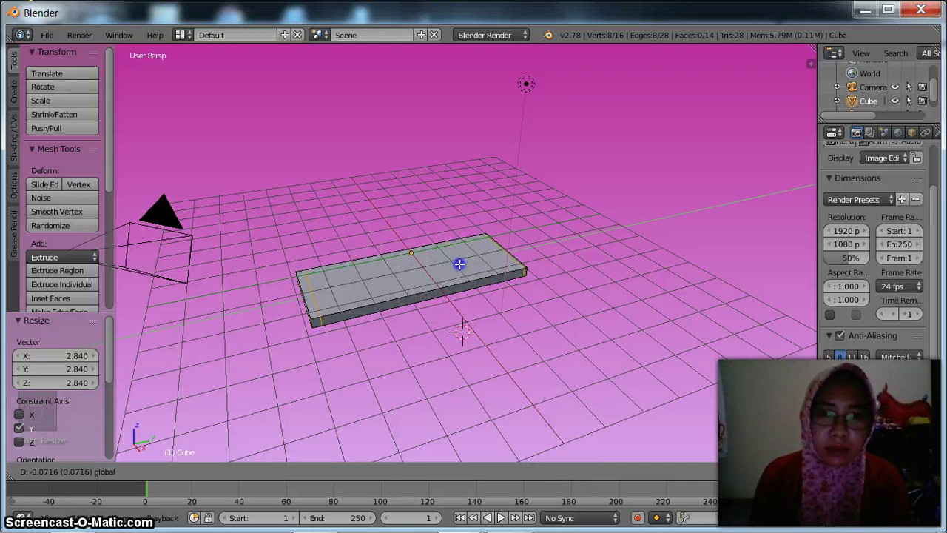
left_click(460, 264)
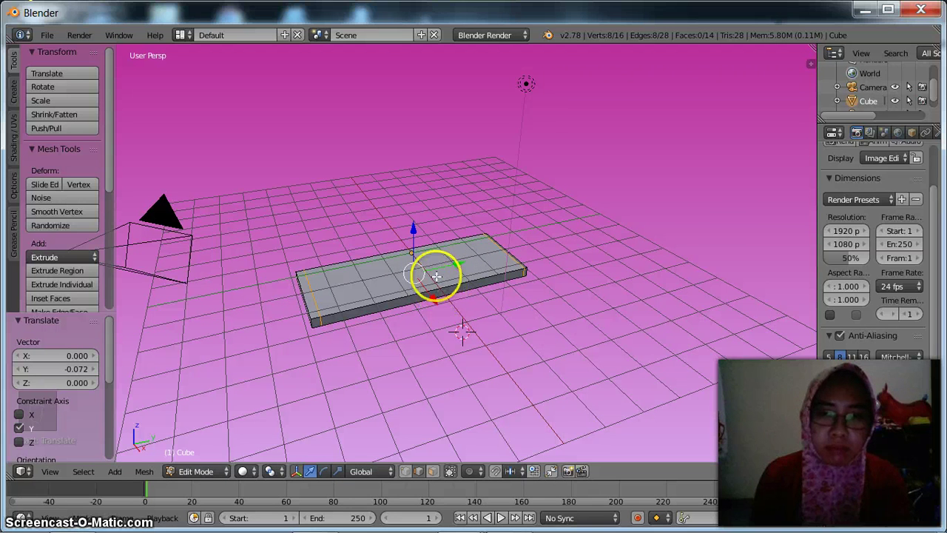
Undo the last shift and the spreading of the two edge loops.
key("ctrl+z")
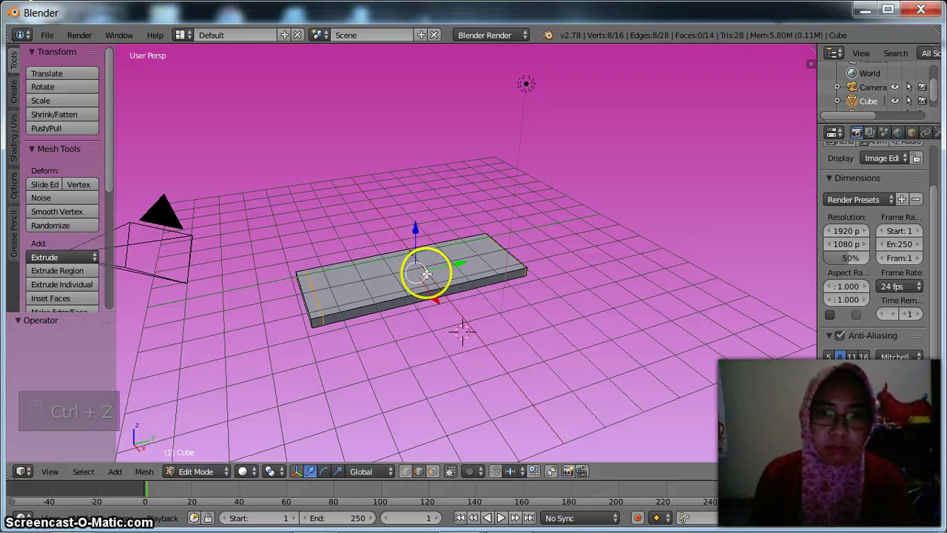
key("ctrl+z")
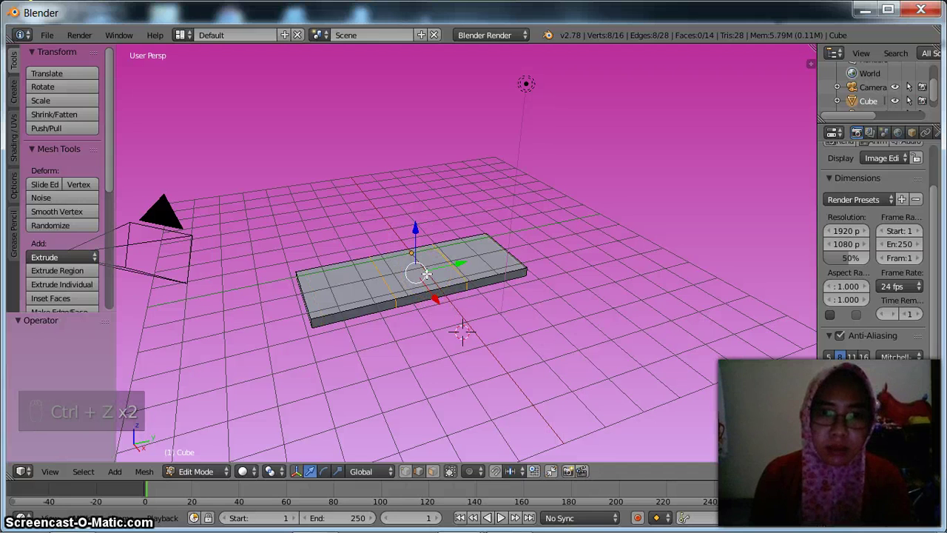
scroll(427, 274, "up", 5)
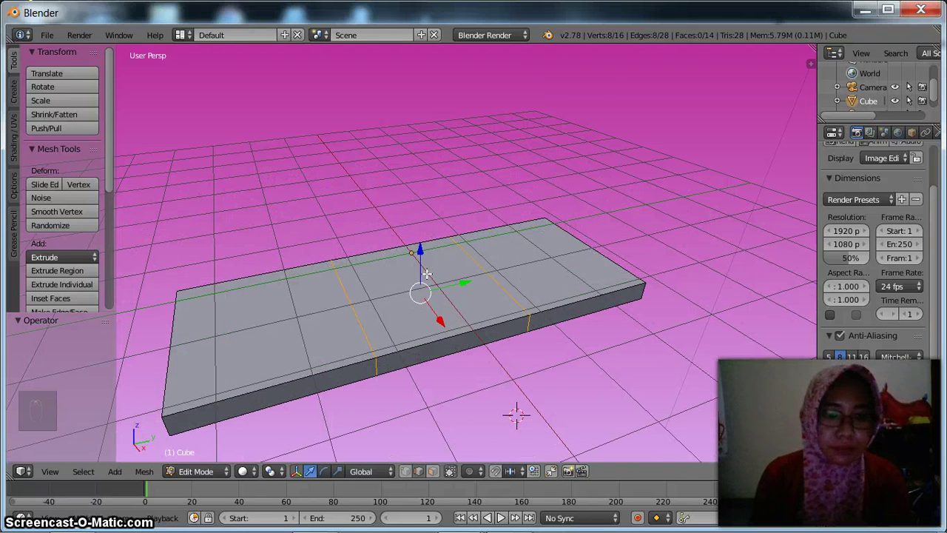
Spread the two edge loops toward the slab's ends again by scaling, and shift them about -0.243 along Y.
key("s")
key("x")
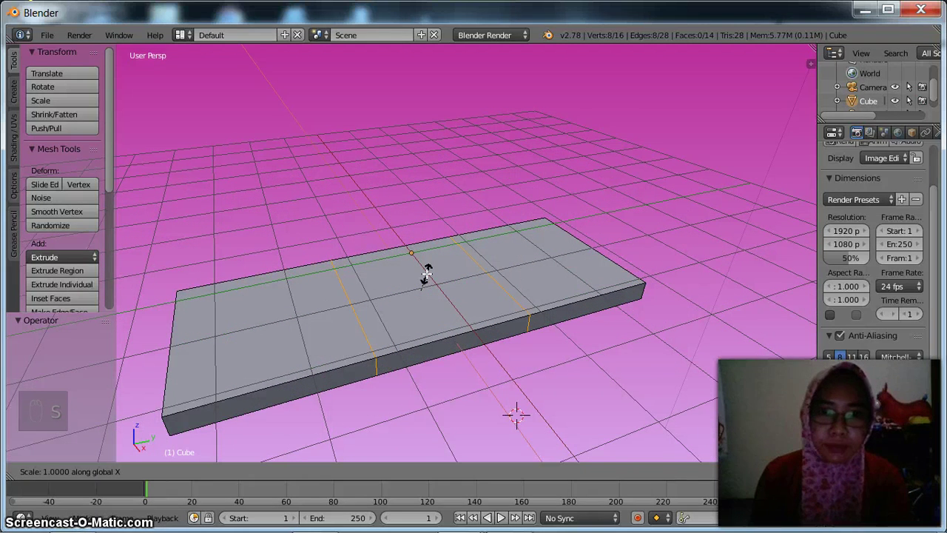
left_click(427, 275)
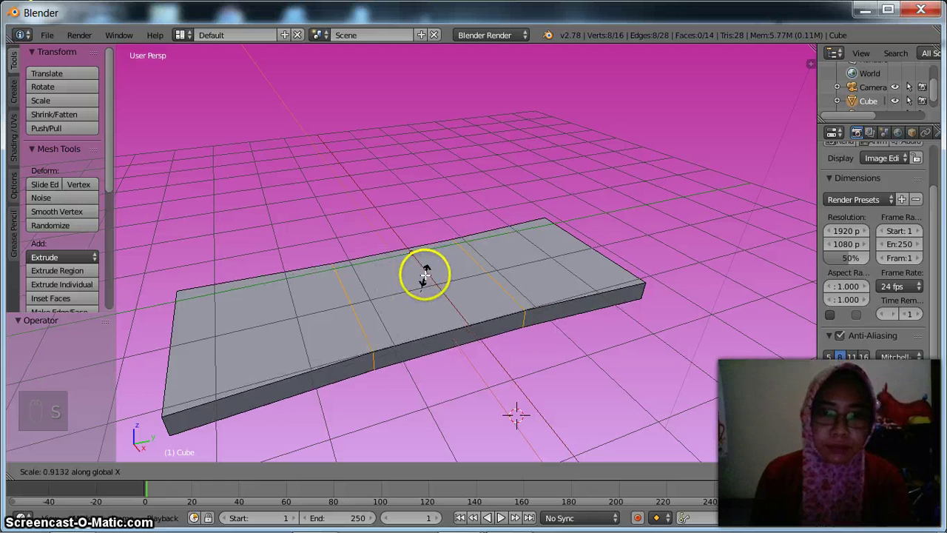
key("z")
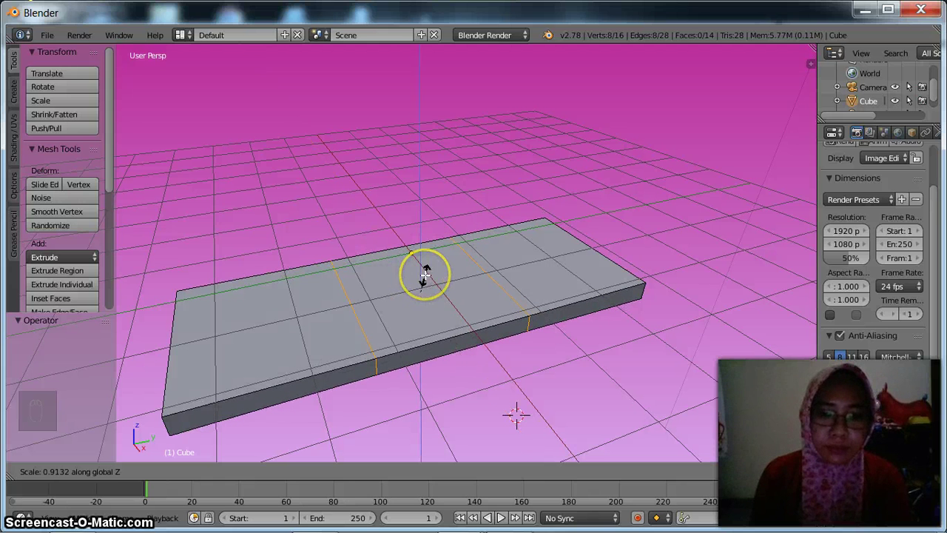
middle_click_drag(426, 274, 437, 308)
left_click(468, 287)
left_click_drag(469, 296, 459, 300)
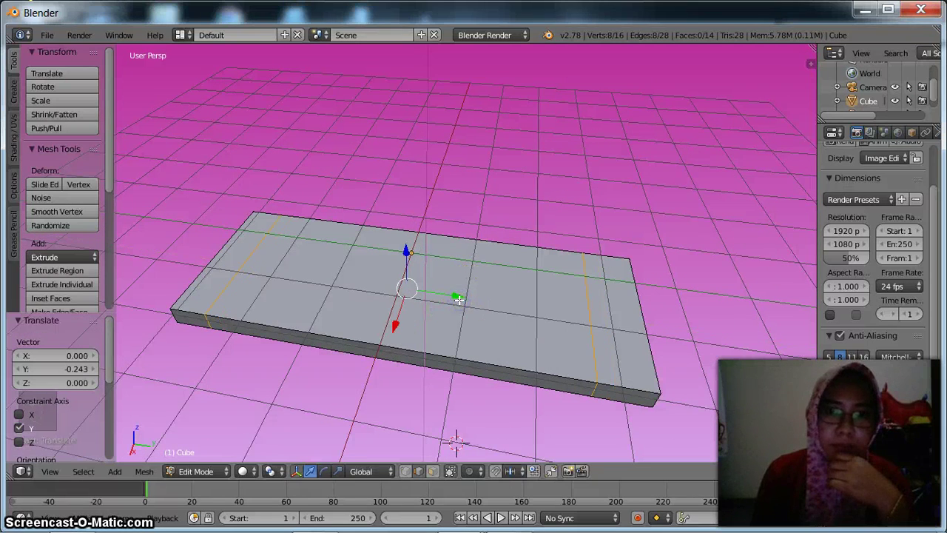
Bevel the two edge loops with an offset of about 0.170 and 1 segment, forming a narrow strip near each end.
middle_click_drag(459, 300, 530, 276)
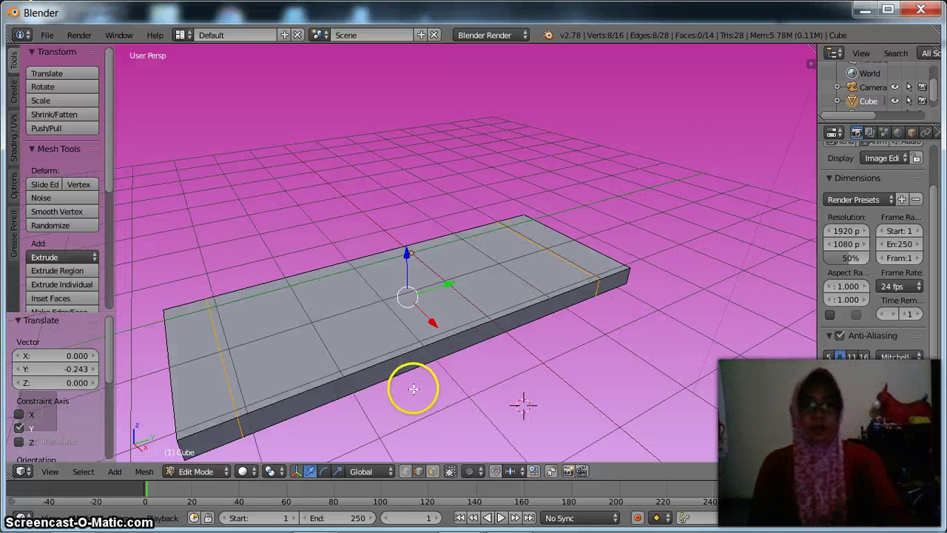
key("b")
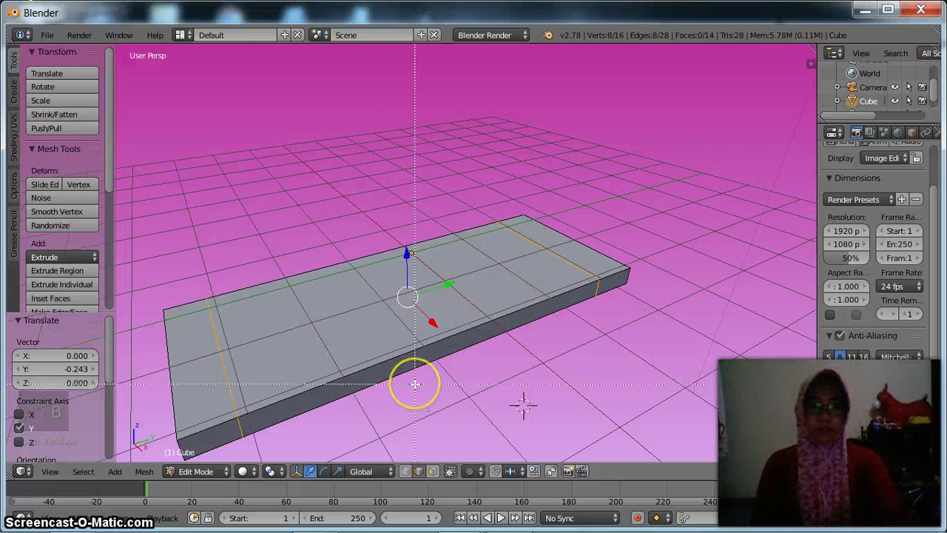
left_click_drag(414, 383, 430, 326)
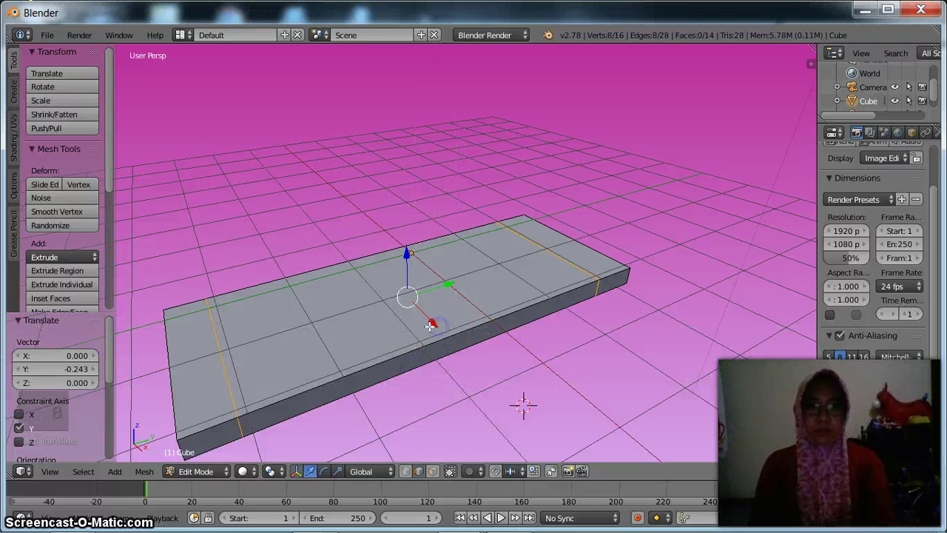
left_click(391, 313)
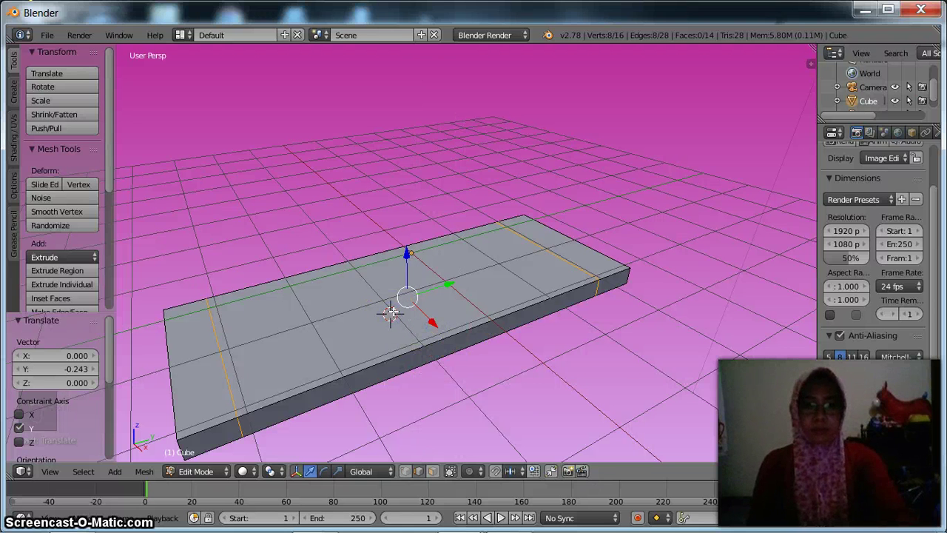
key("ctrl+b")
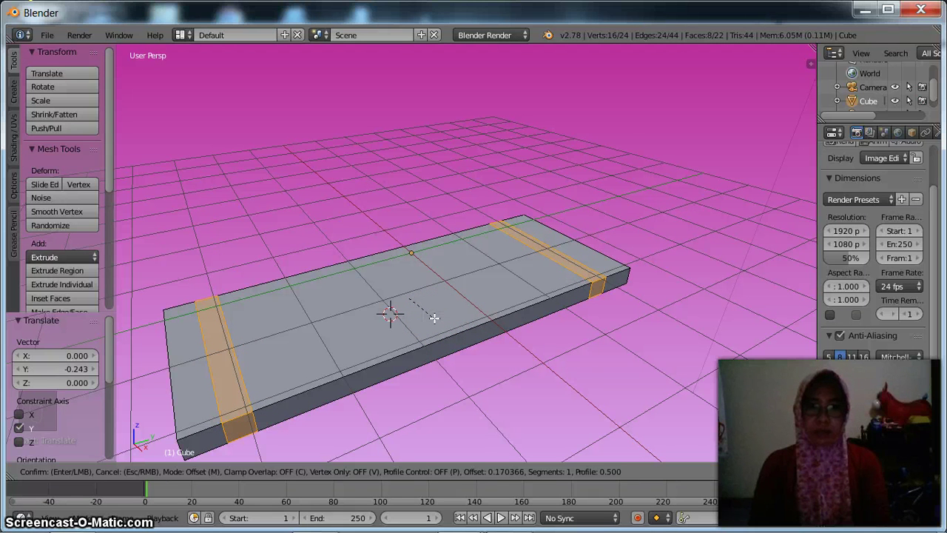
left_click(434, 319)
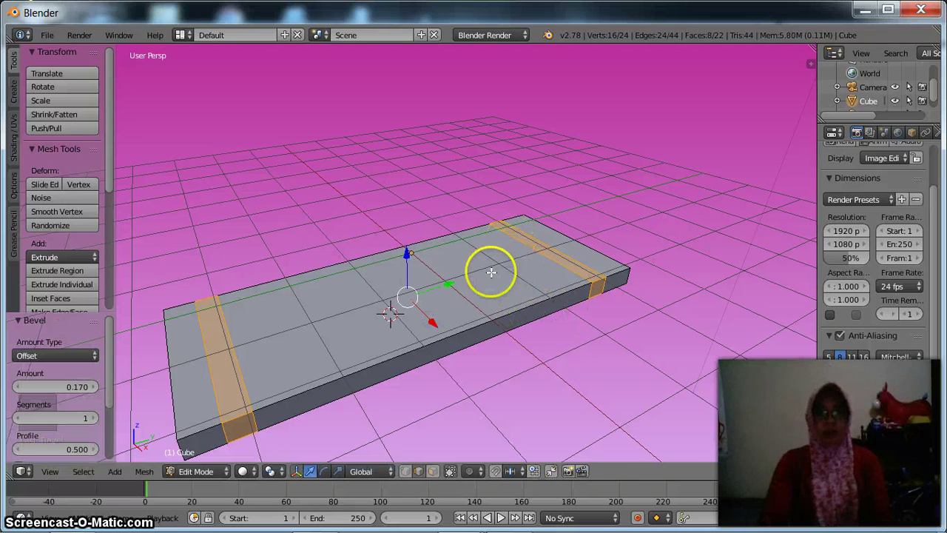
Deselect all geometry, switch to face selection, and turn the slab's underside into view.
key("a")
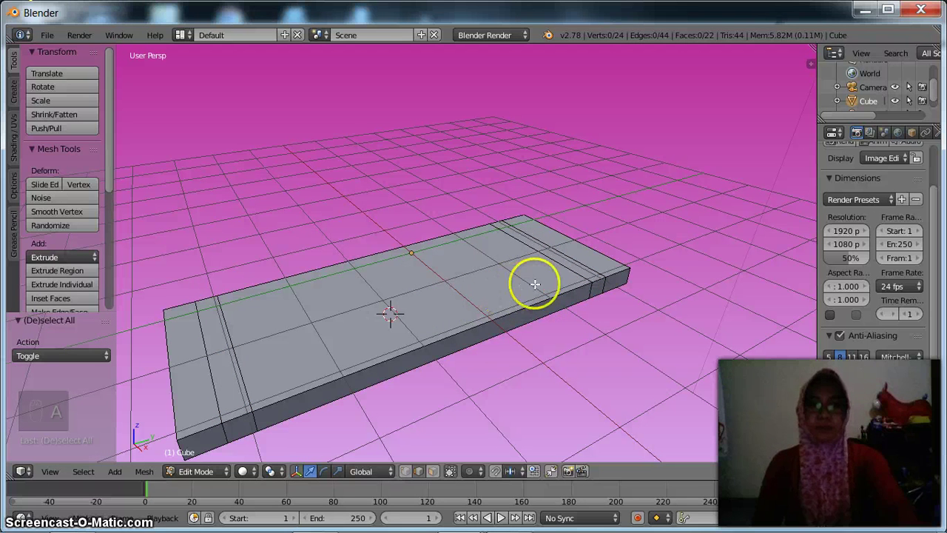
key("a")
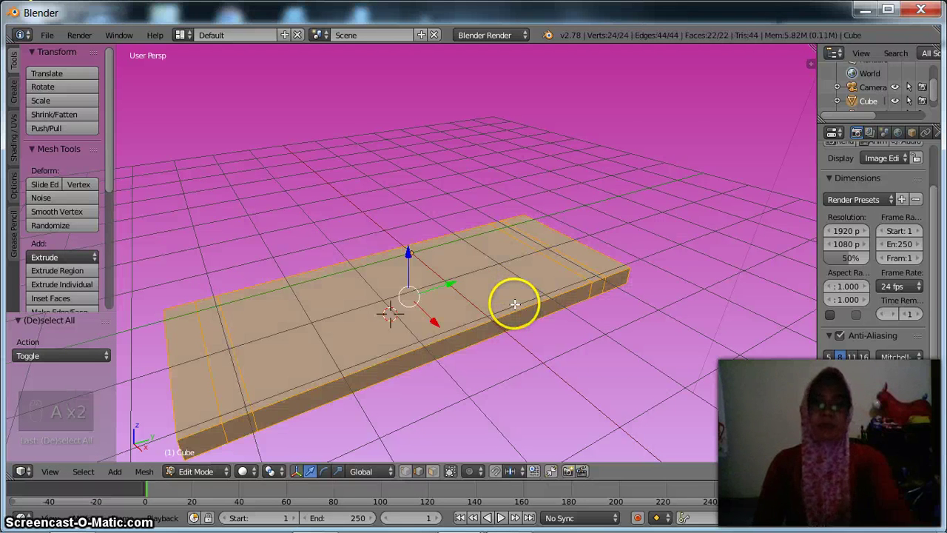
key("a")
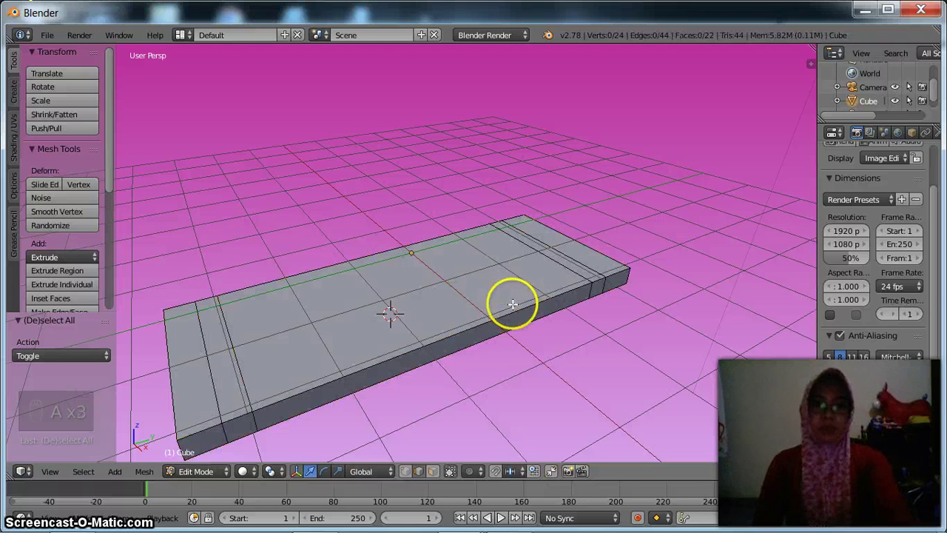
left_click(433, 471)
right_click(448, 346)
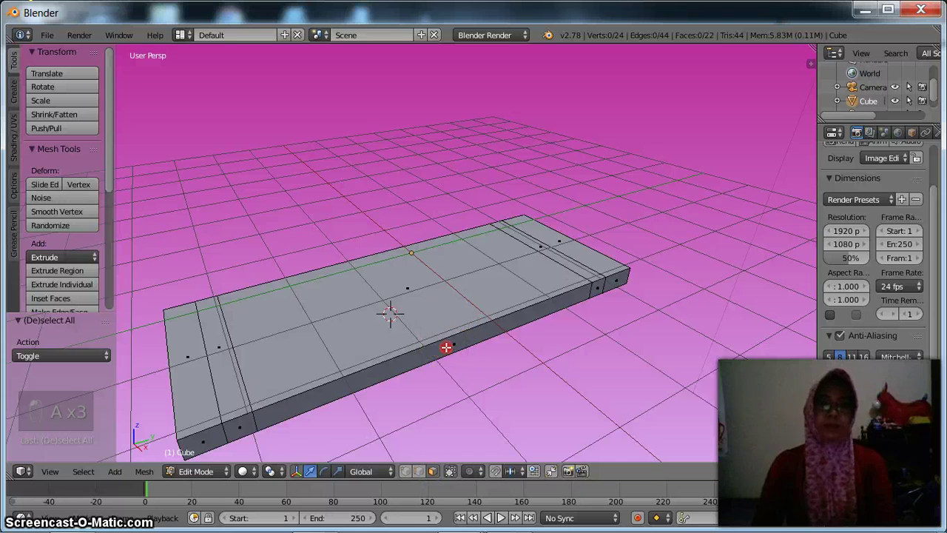
middle_click_drag(446, 346, 442, 243)
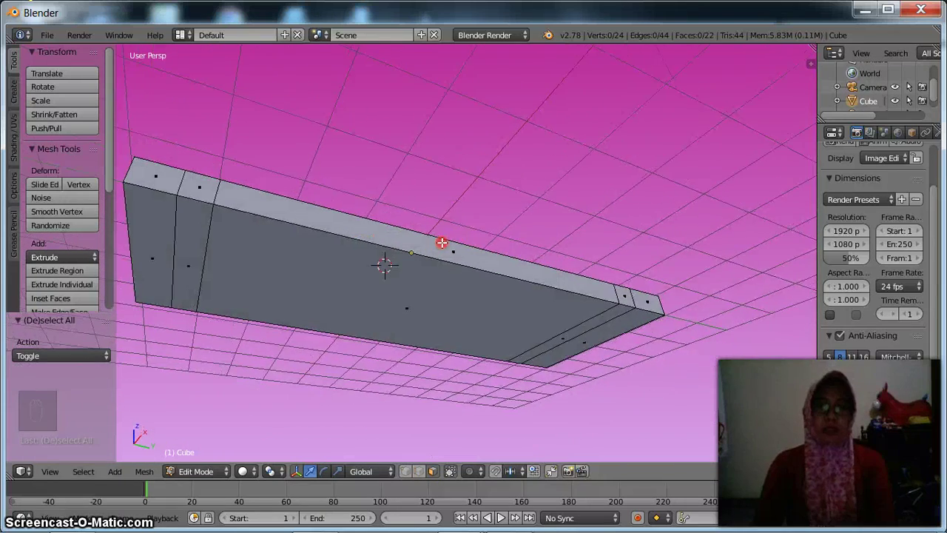
right_click(191, 229)
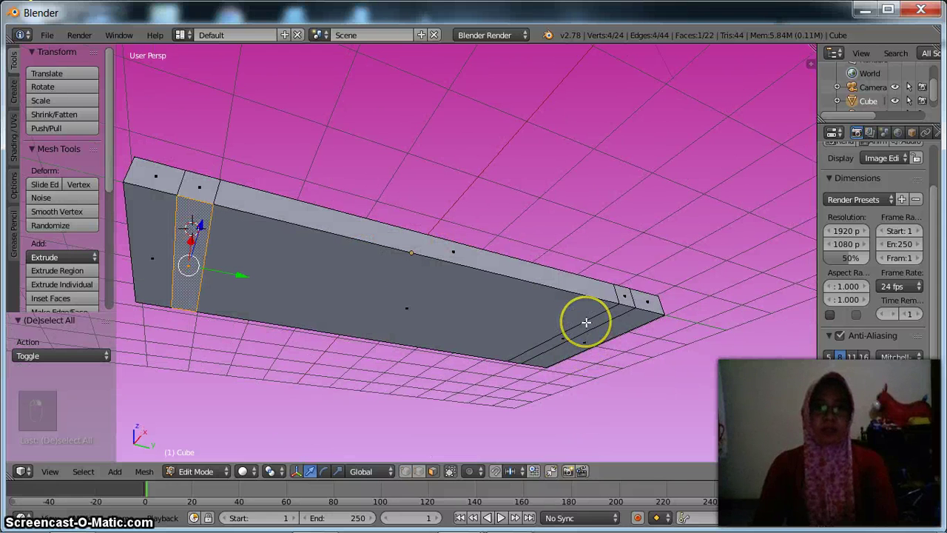
key("z")
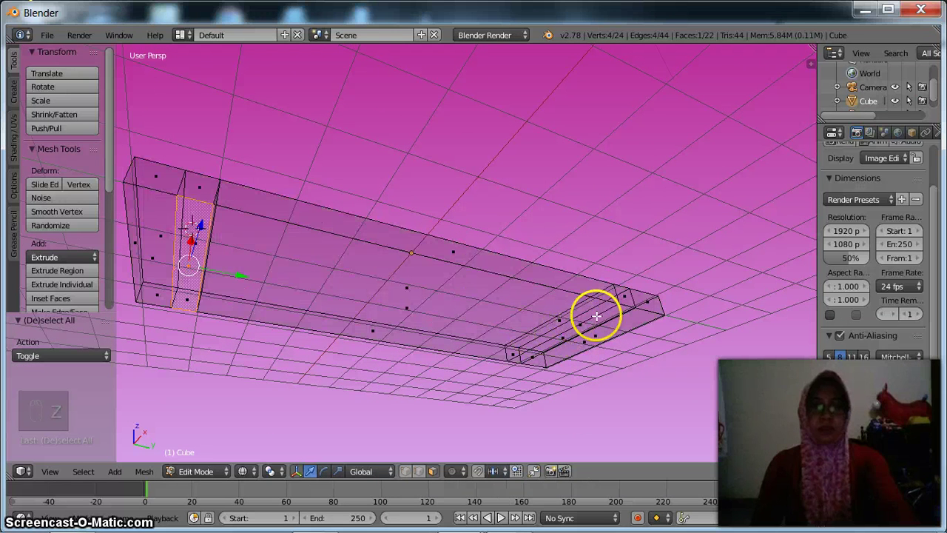
key("ctrl+z")
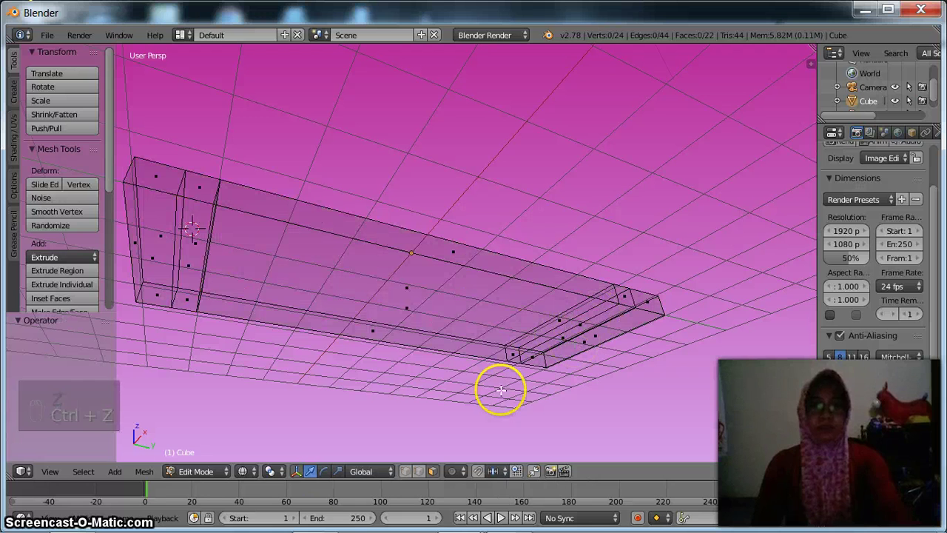
left_click(257, 473)
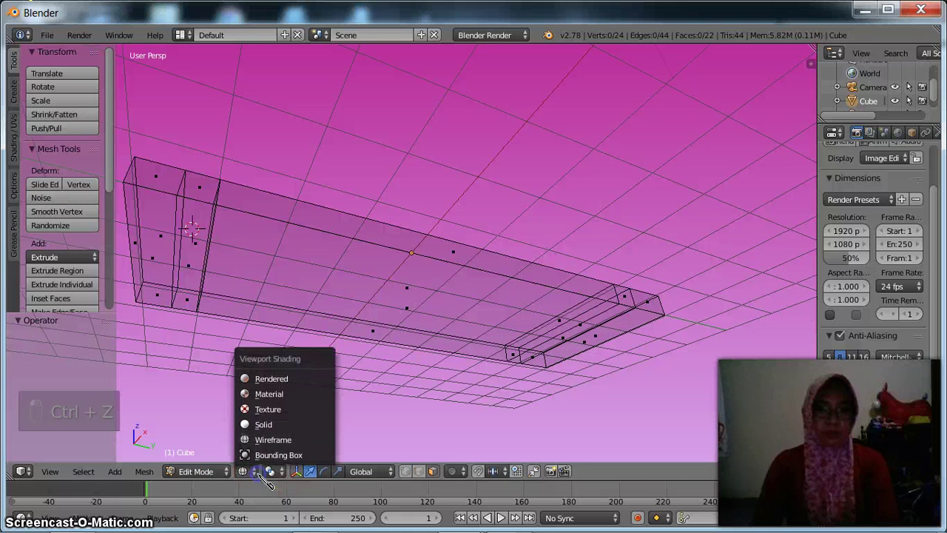
left_click(249, 424)
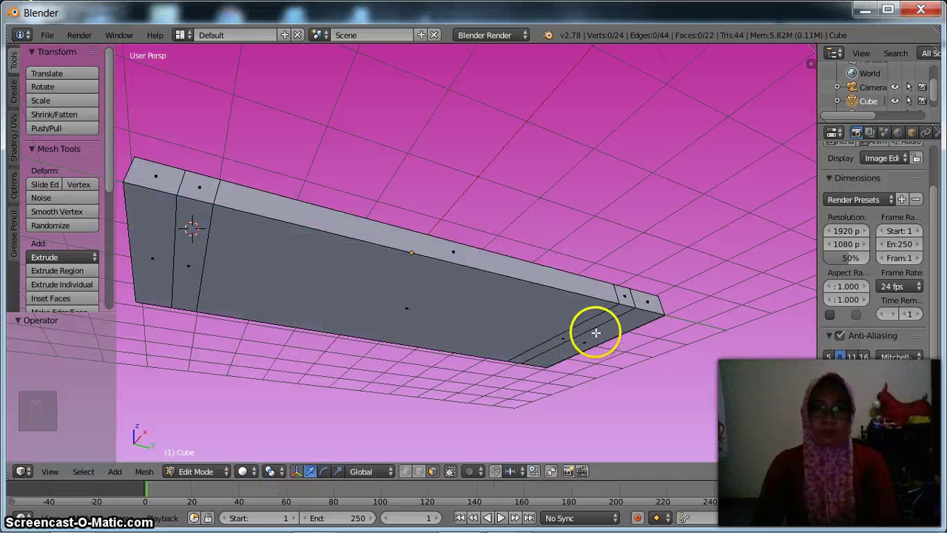
Select both narrow strip faces on the slab's underside and extrude them about 2.311 downward as legs.
right_click(596, 322)
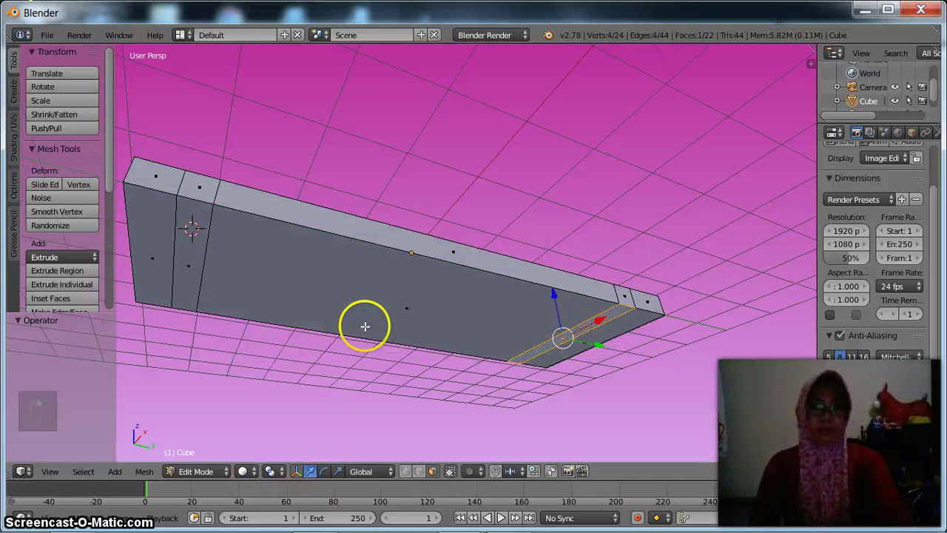
right_click(194, 237, "shift")
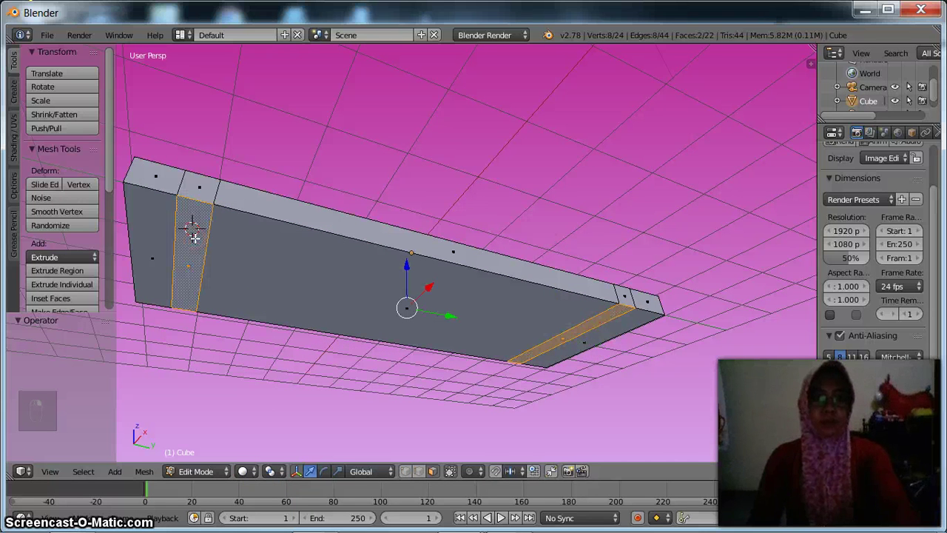
key("e")
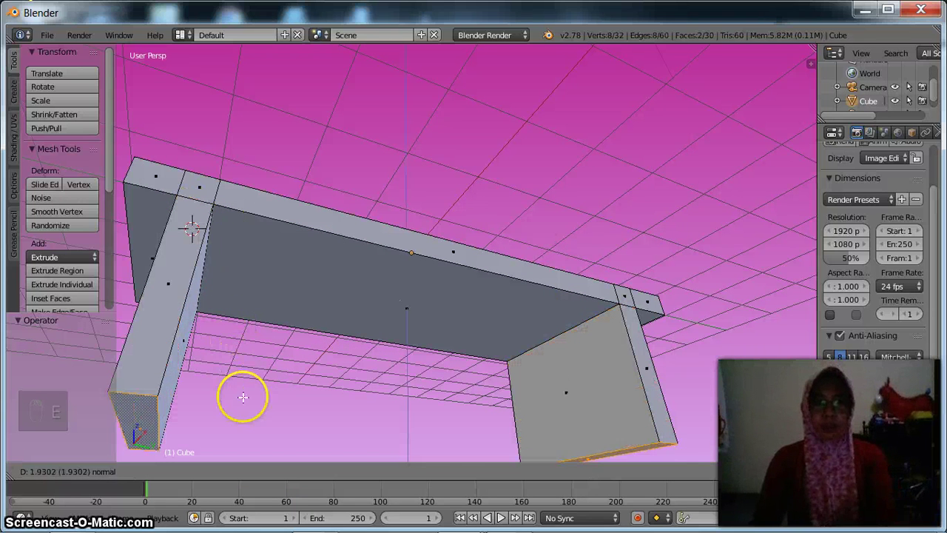
left_click(252, 409)
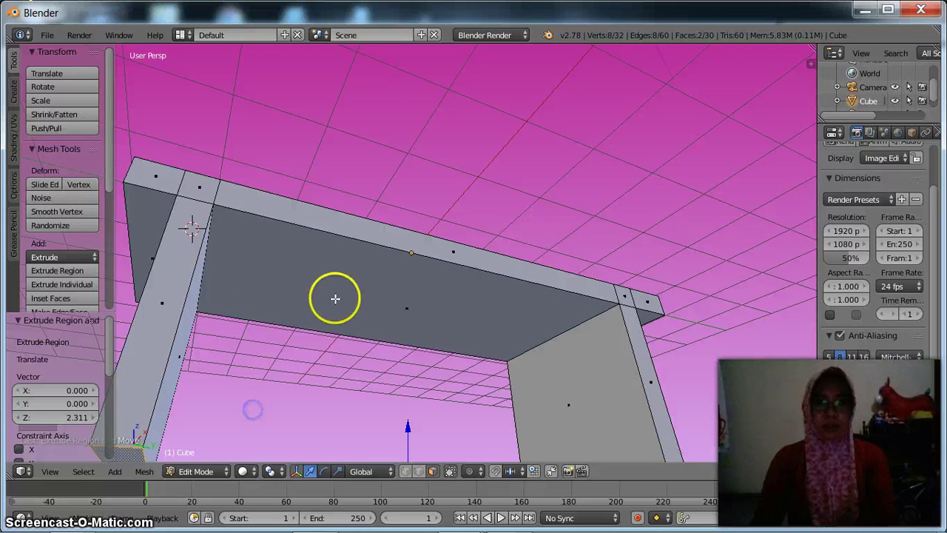
Extend both legs downward with two further extrusions, about 0.241 and then about 0.352.
middle_click_drag(335, 299, 372, 277)
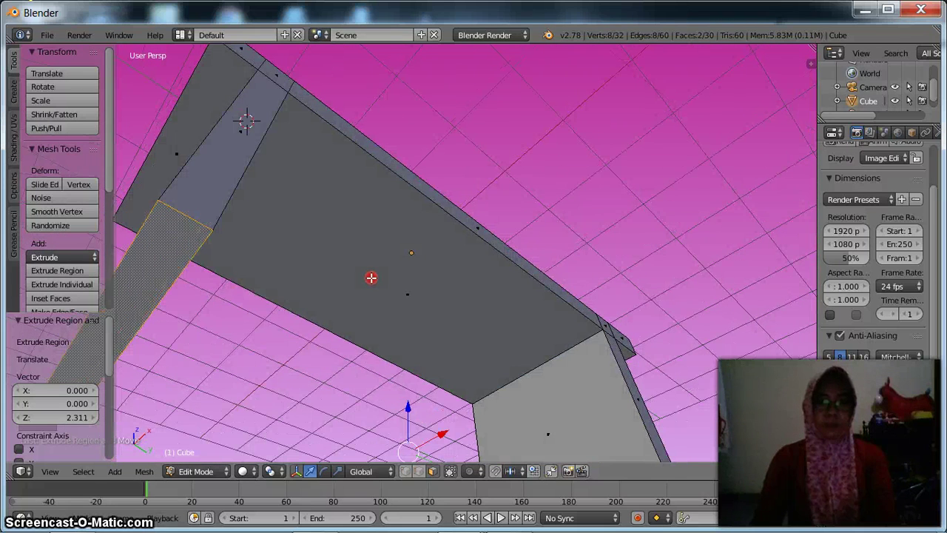
key("e")
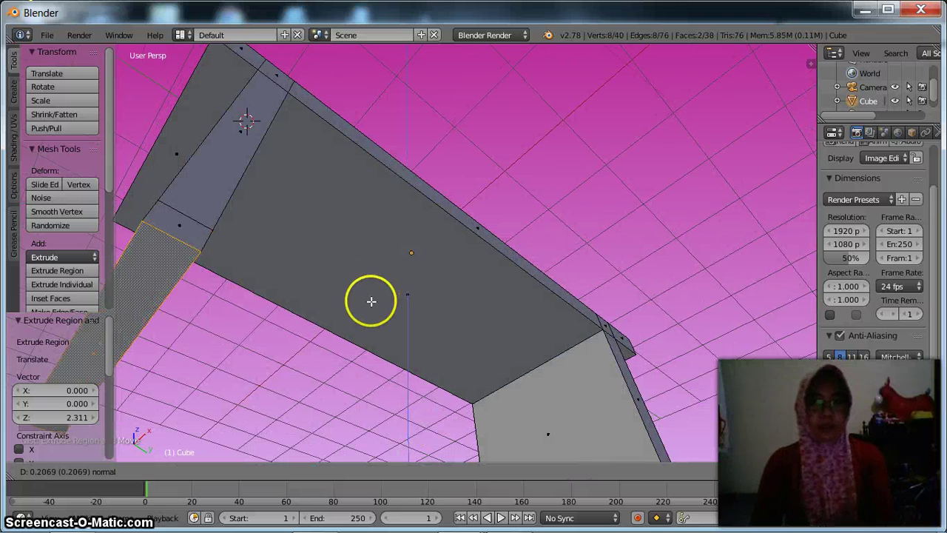
left_click(371, 301)
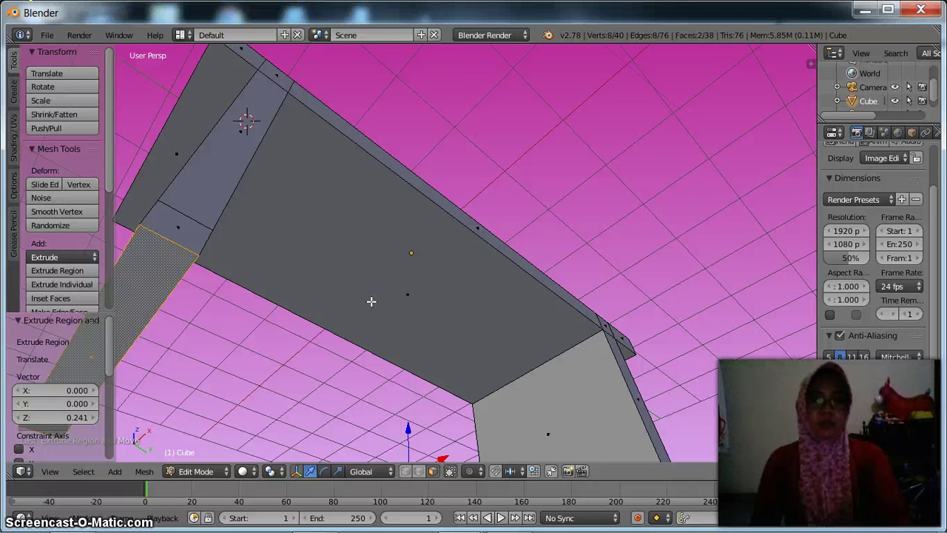
key("e")
left_click_drag(372, 319, 370, 336)
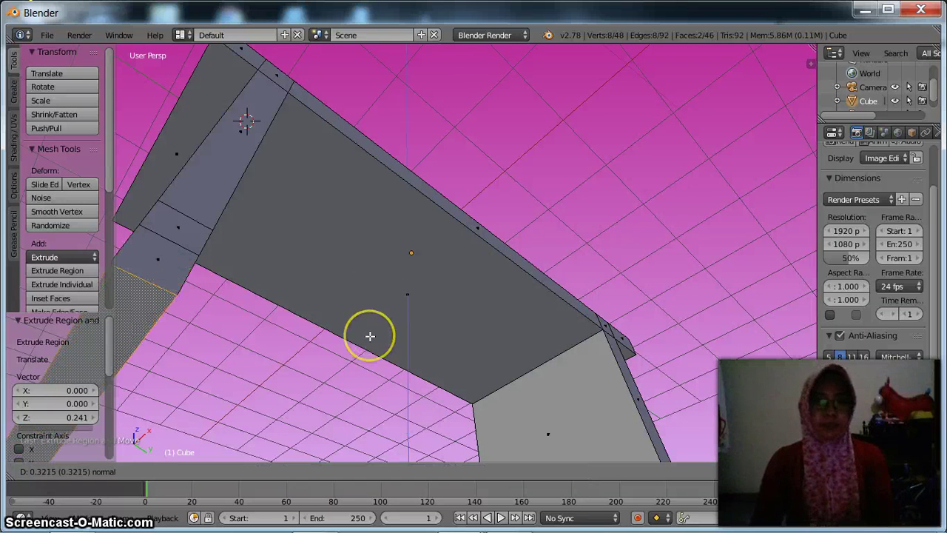
left_click(368, 339)
Select the facing inner strips near the feet of both legs and bridge their edge loops to form a lower shelf.
middle_click_drag(406, 201, 391, 285)
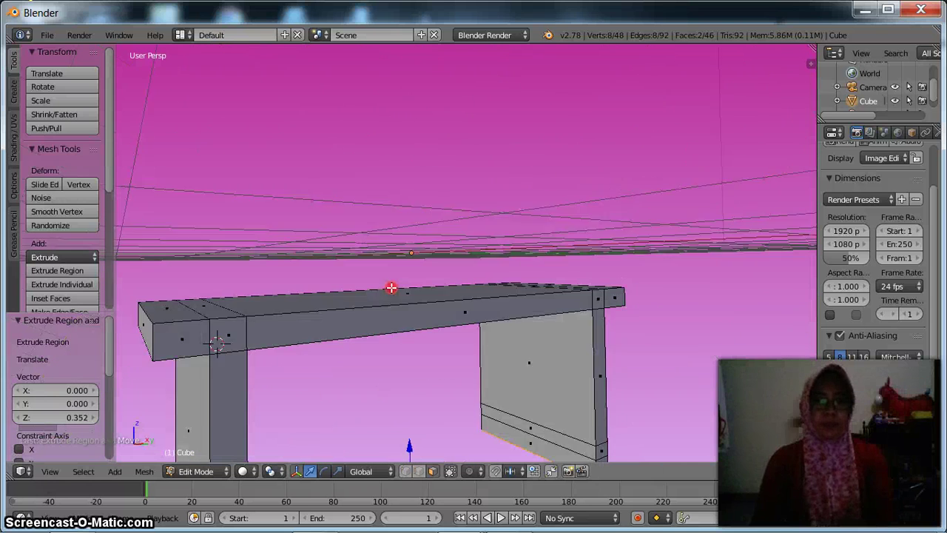
scroll(391, 285, "down", 3)
scroll(398, 294, "up", 1)
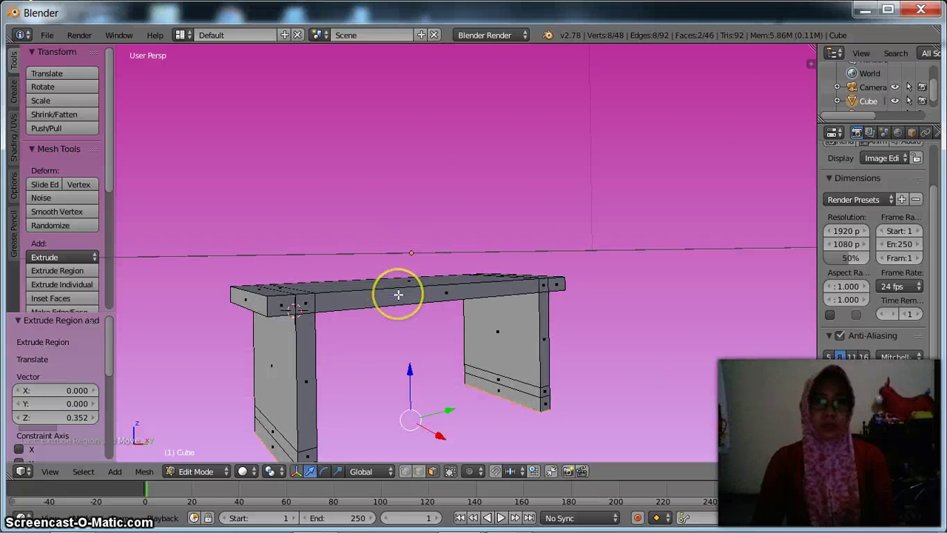
middle_click_drag(398, 294, 321, 300)
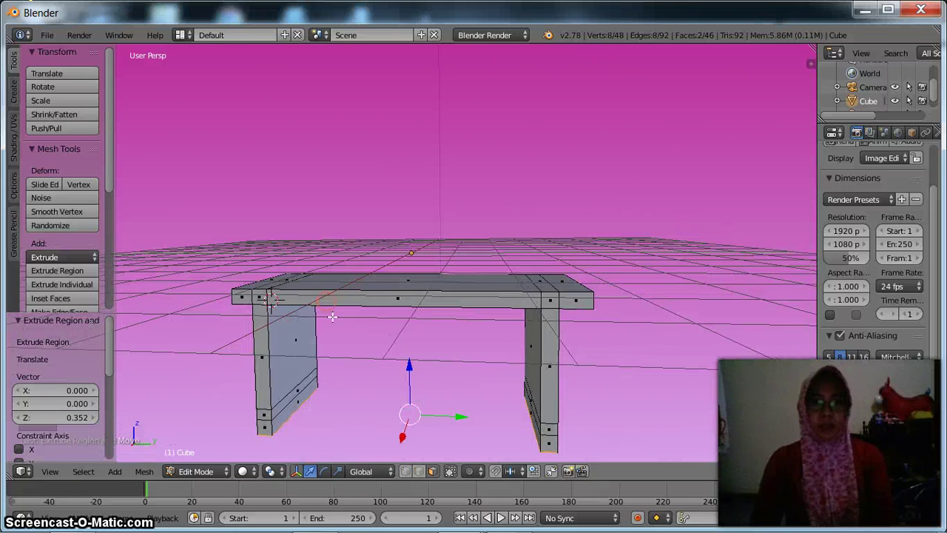
right_click(306, 385)
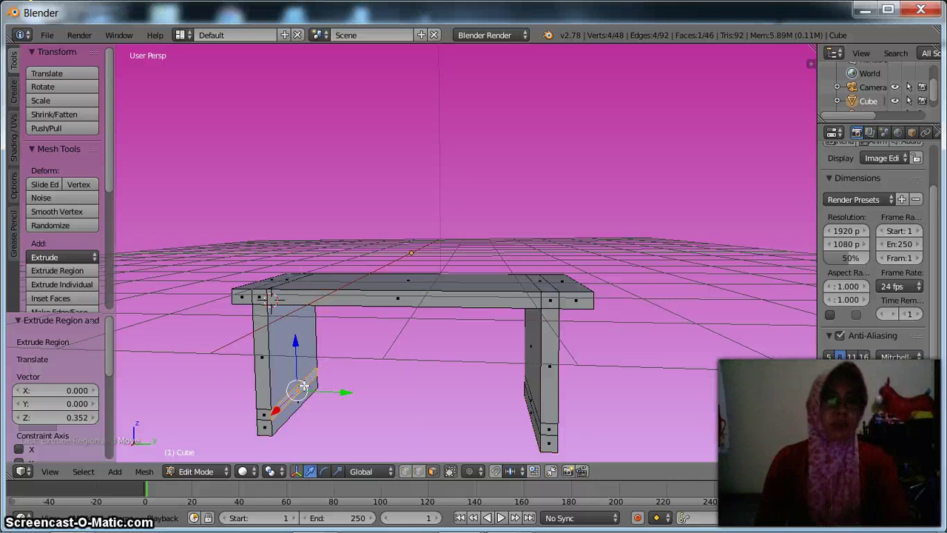
right_click(532, 403, "shift")
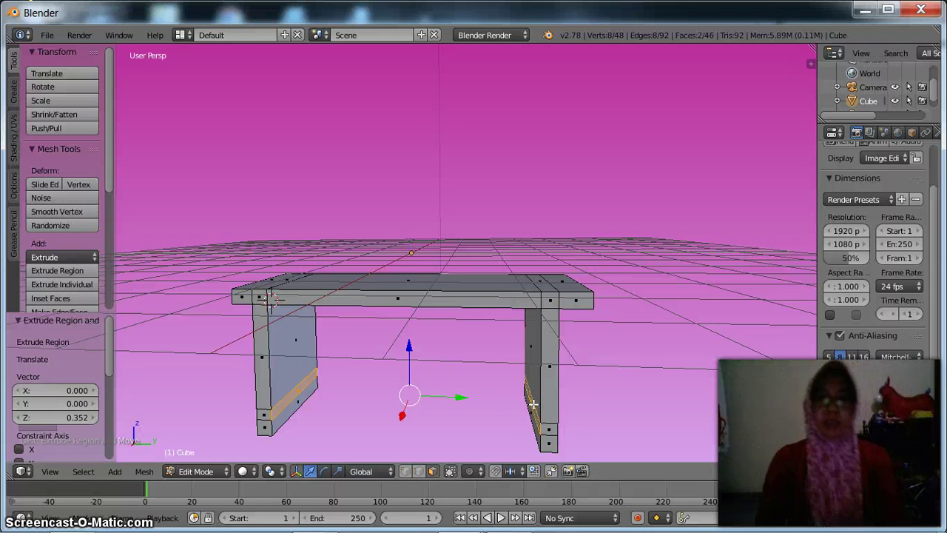
key("w")
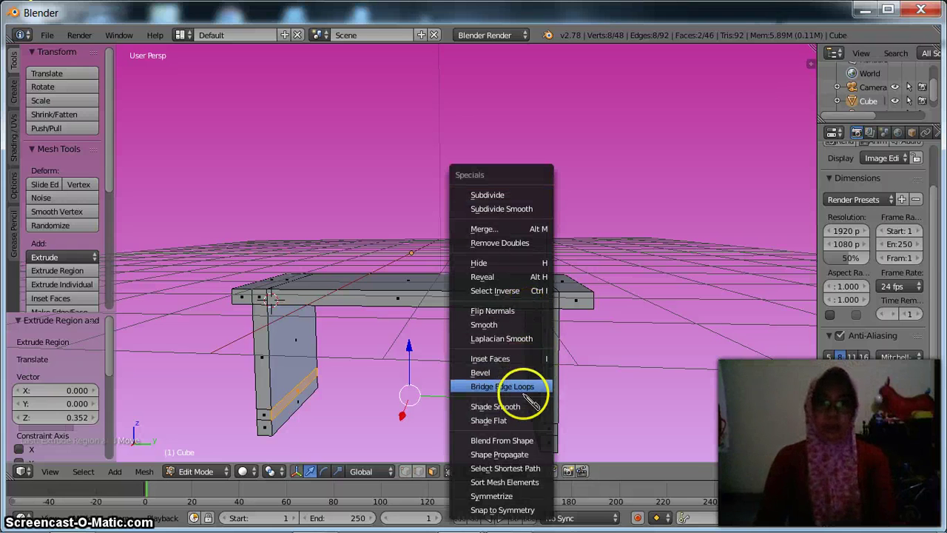
left_click(521, 387)
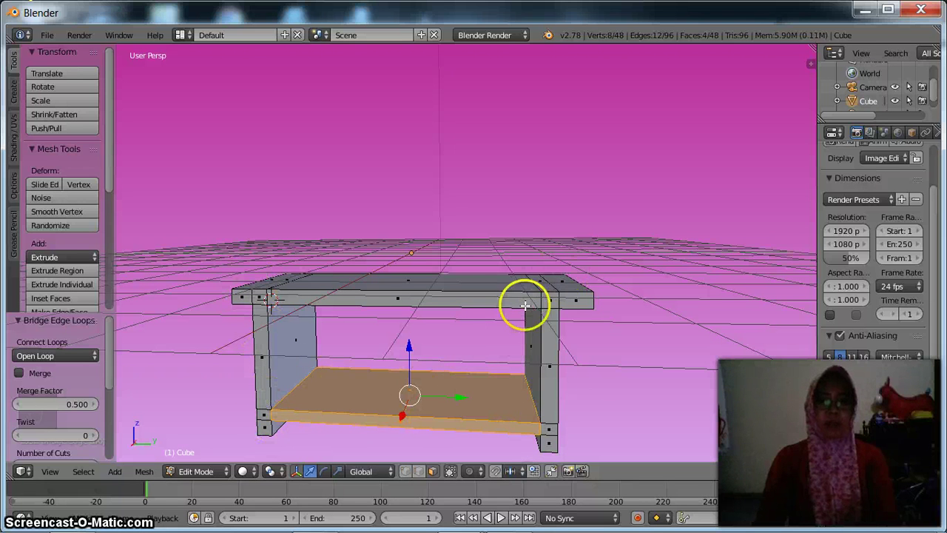
Return to Object Mode and raise the table about 4.083 along Z.
left_click(195, 471)
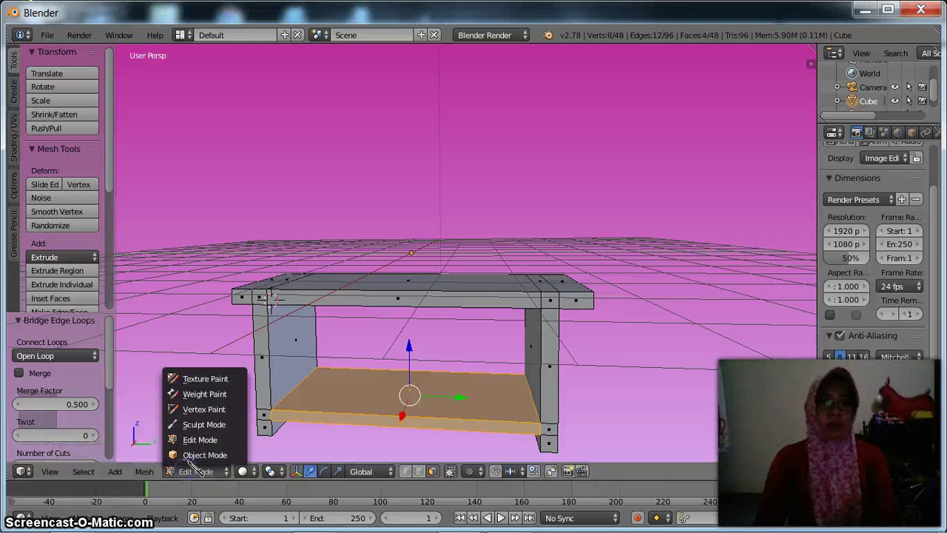
left_click(194, 452)
left_click_drag(415, 207, 451, 442)
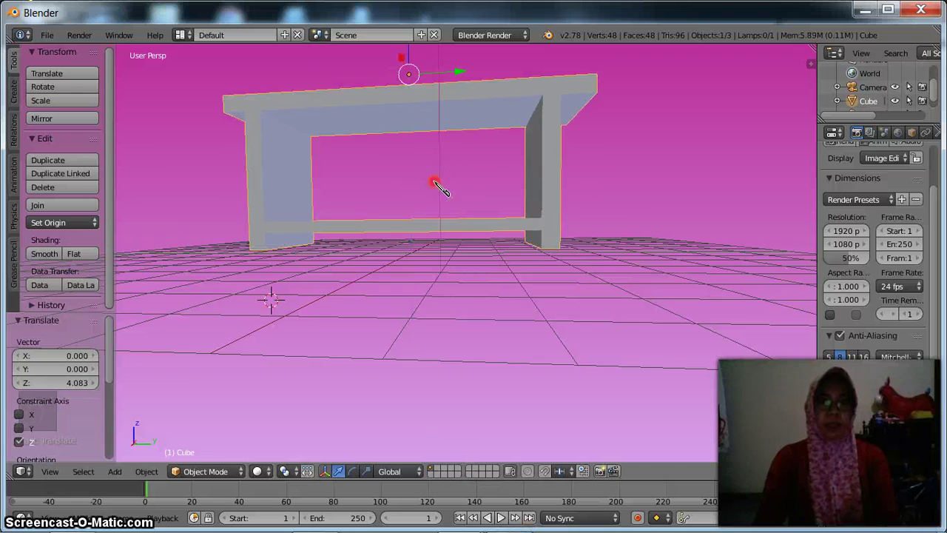
middle_click_drag(435, 184, 500, 246)
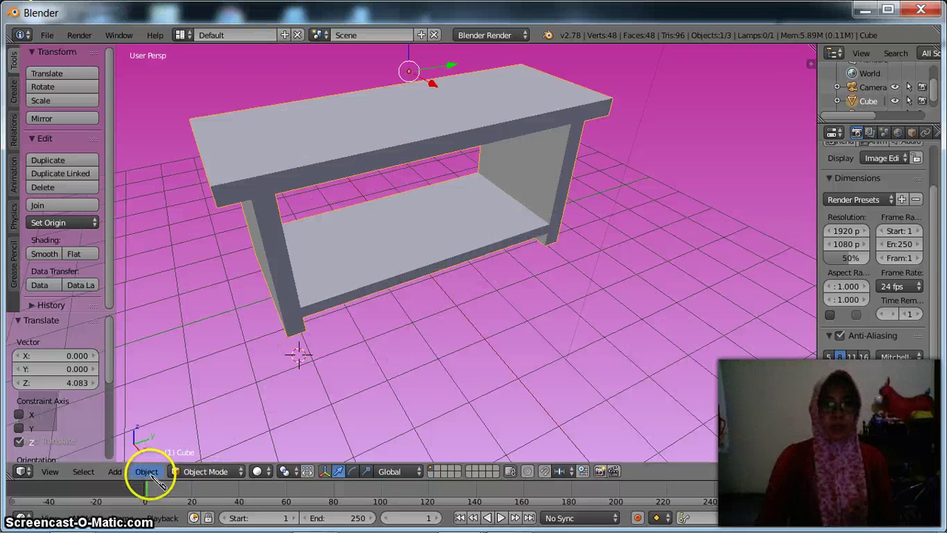
Add a cube mesh, move it by about 2.452 in X and 4.999 in Y in front of the table, and raise it about 1.477.
left_click(115, 472)
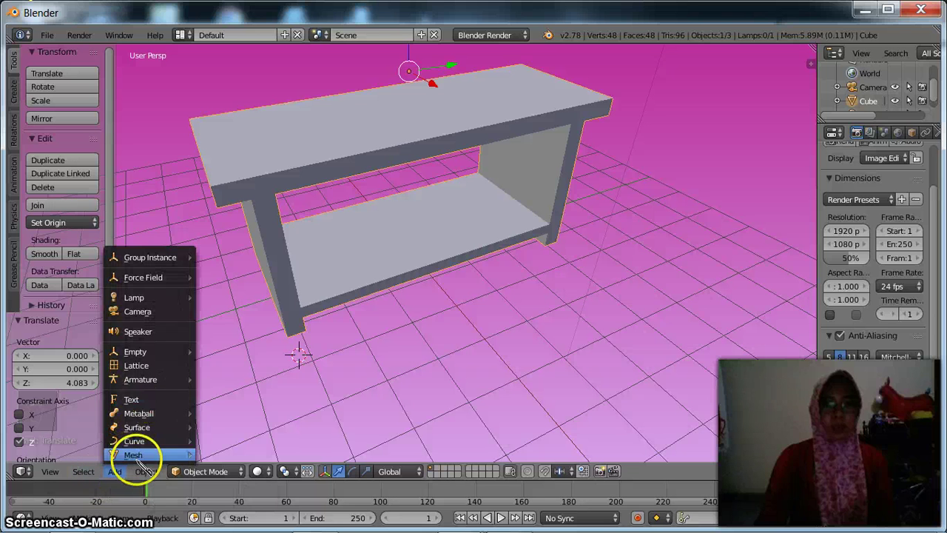
mouse_move(138, 456)
left_click(231, 333)
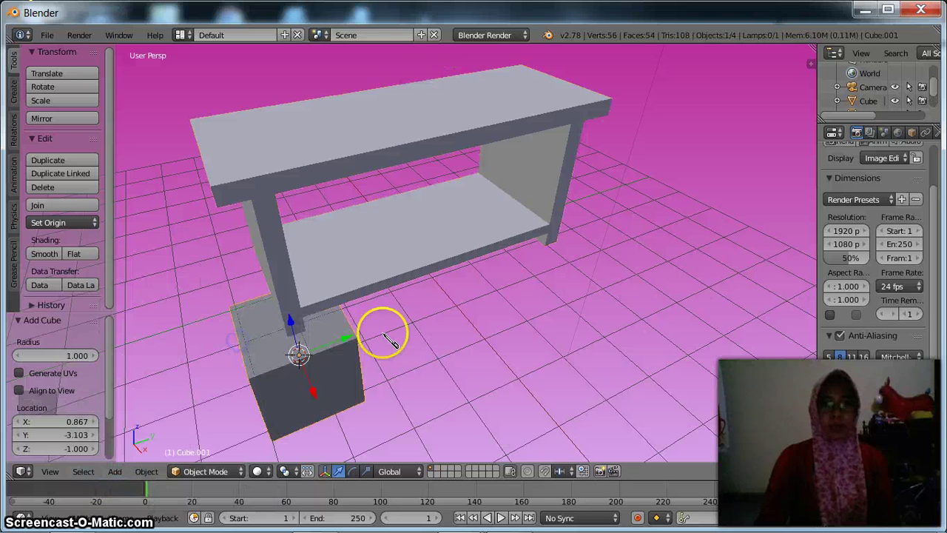
right_click_drag(338, 380, 603, 367)
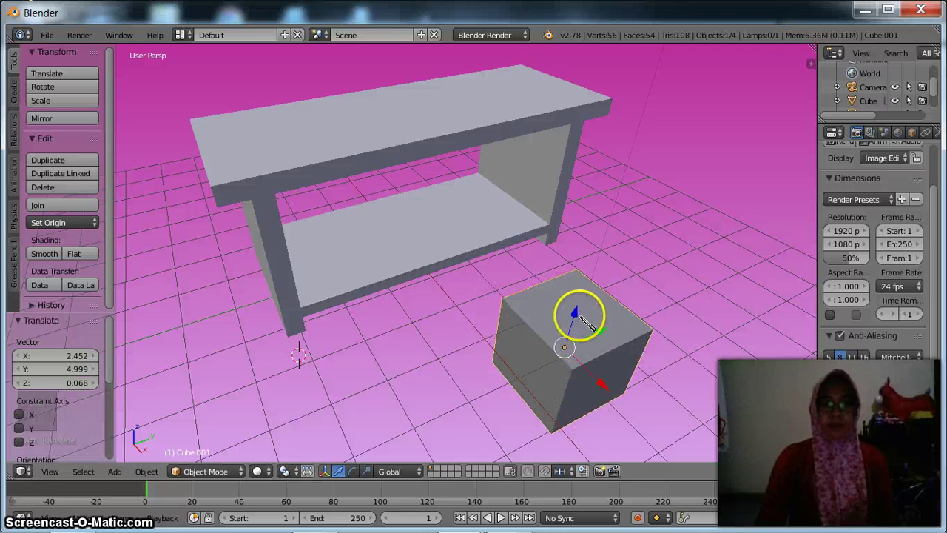
left_click_drag(575, 309, 593, 259)
Enter Edit Mode on the new cube and lower its top face about 1.633 along Z with face selection, leaving a flat slab.
middle_click_drag(689, 276, 631, 294)
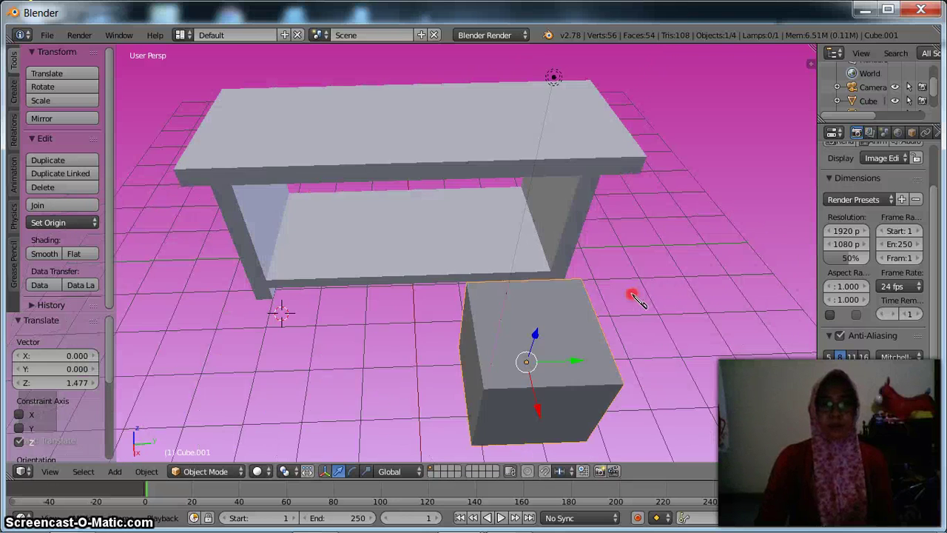
scroll(631, 294, "down", 3)
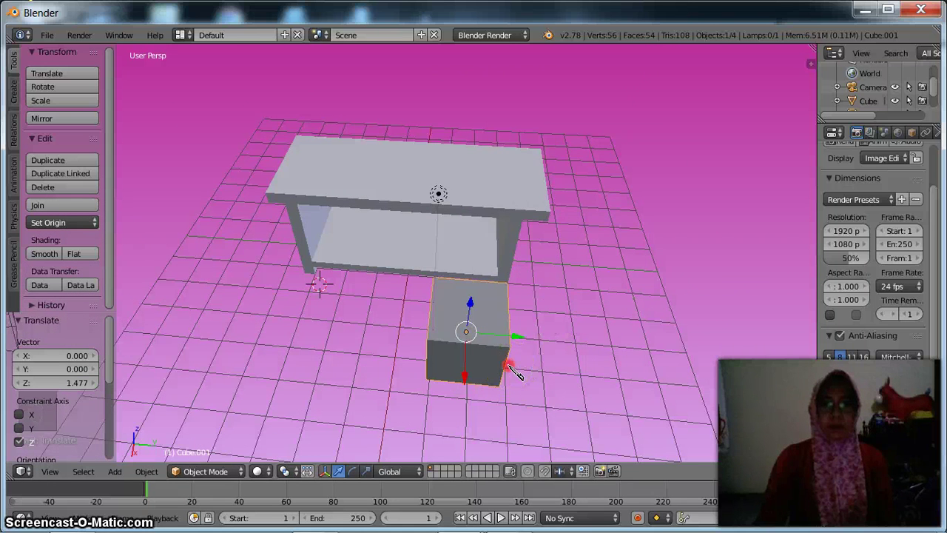
middle_click_drag(509, 367, 571, 298)
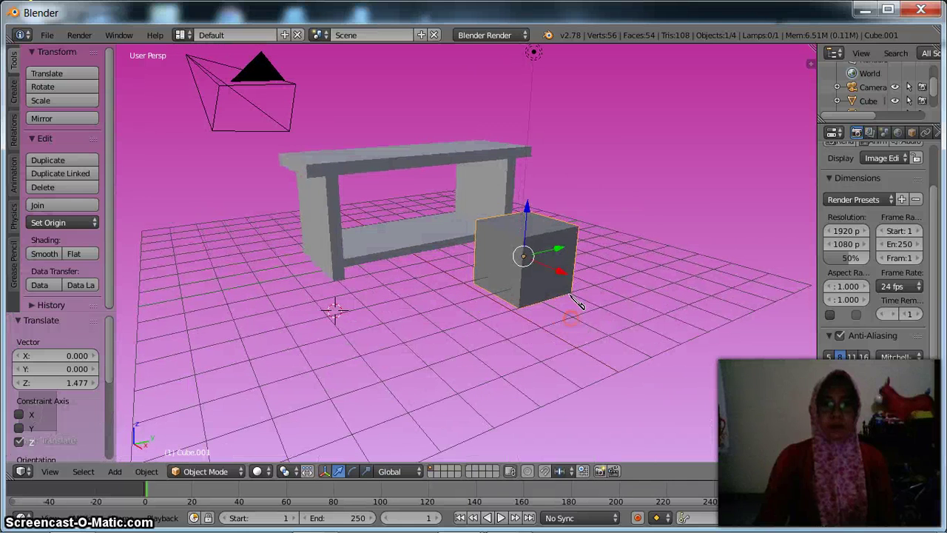
left_click(204, 470)
left_click(205, 440)
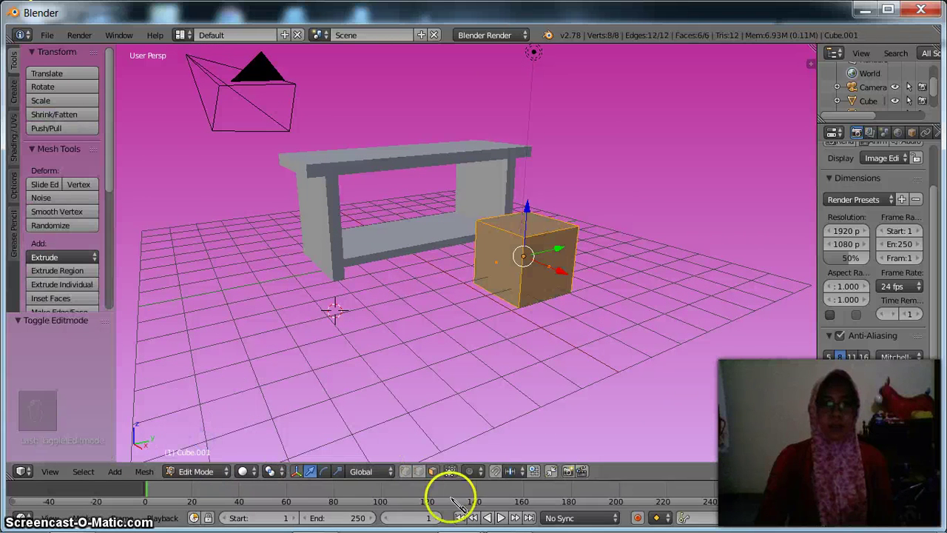
left_click(435, 472)
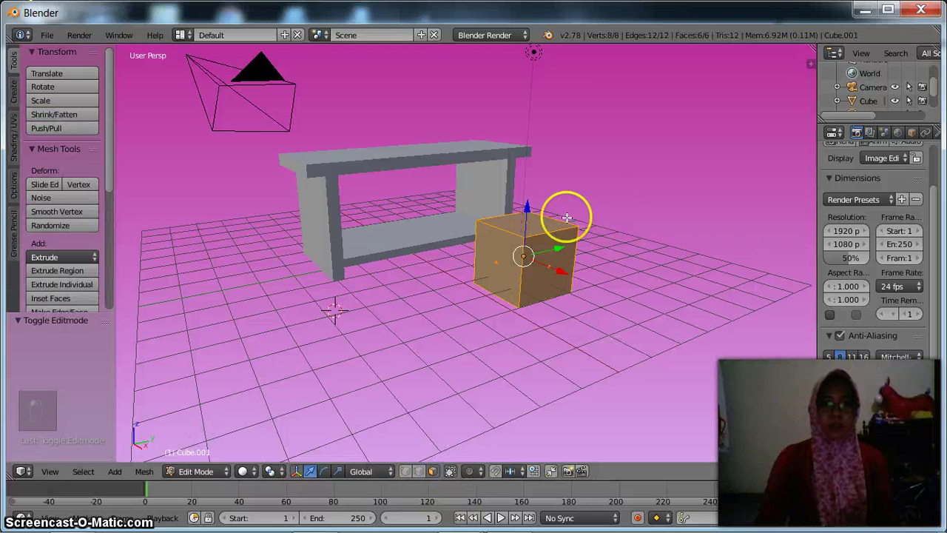
right_click(544, 230)
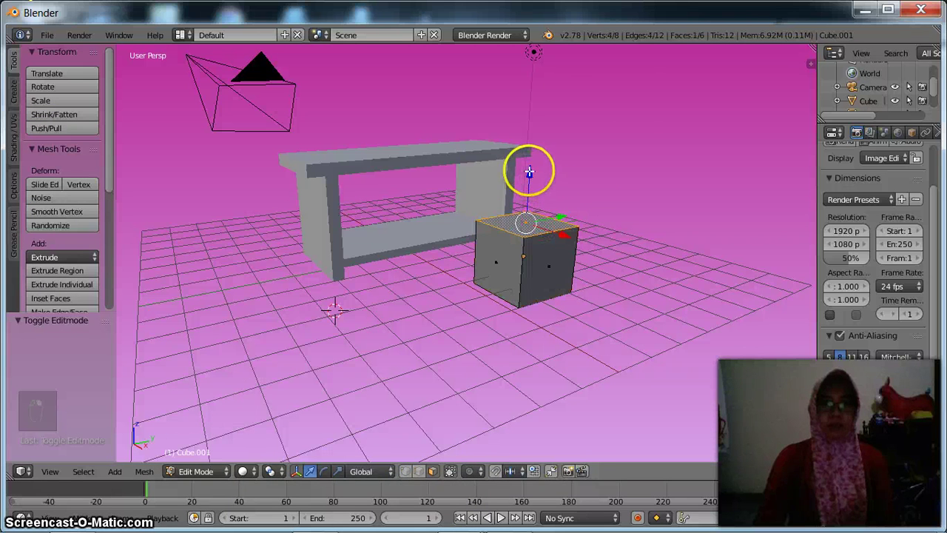
left_click_drag(530, 171, 544, 225)
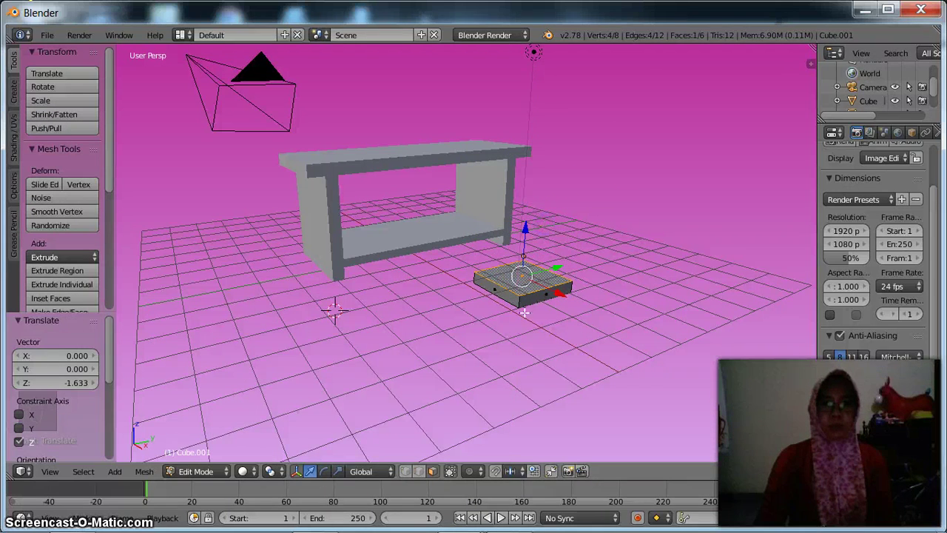
Add two parallel loop cuts across the small slab and spread them apart by scaling about 1.909 along Y.
key("a")
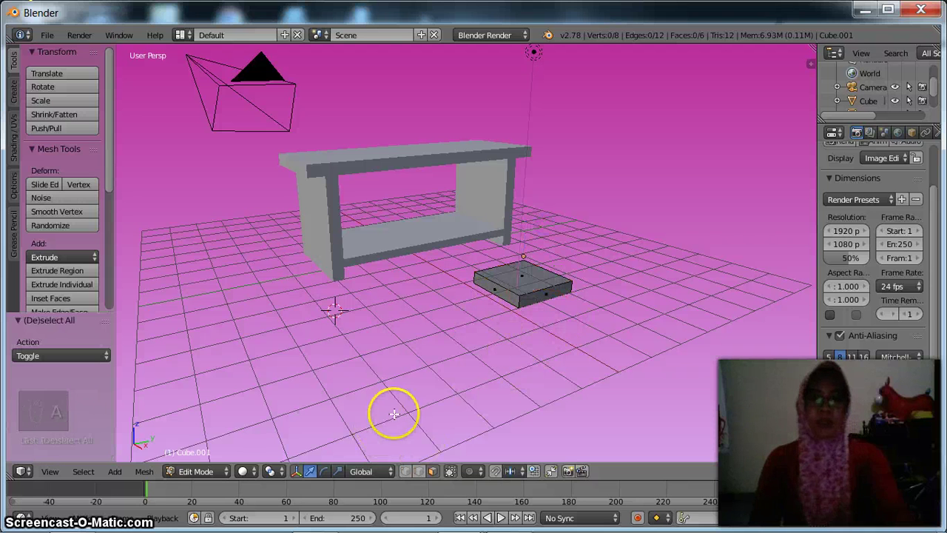
key("ctrl+r")
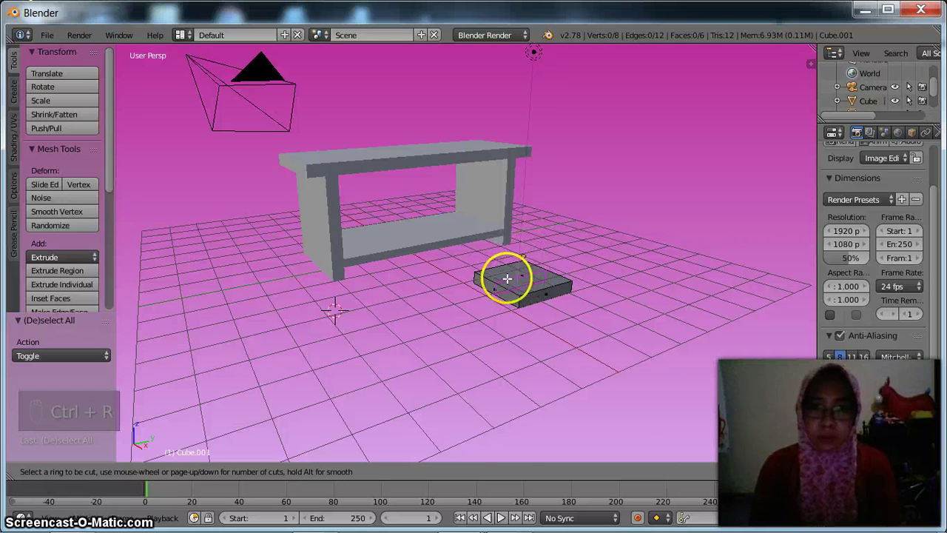
scroll(508, 269, "up", 1)
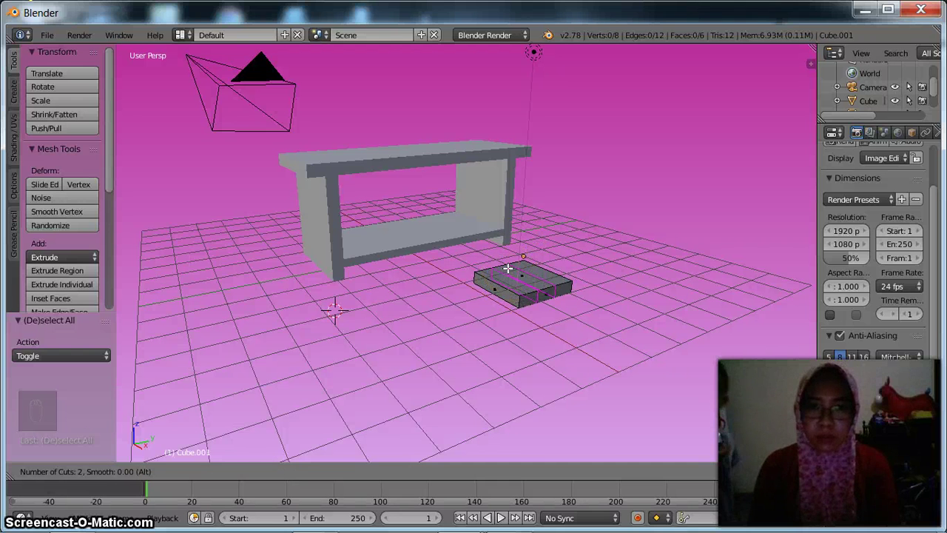
left_click(509, 269)
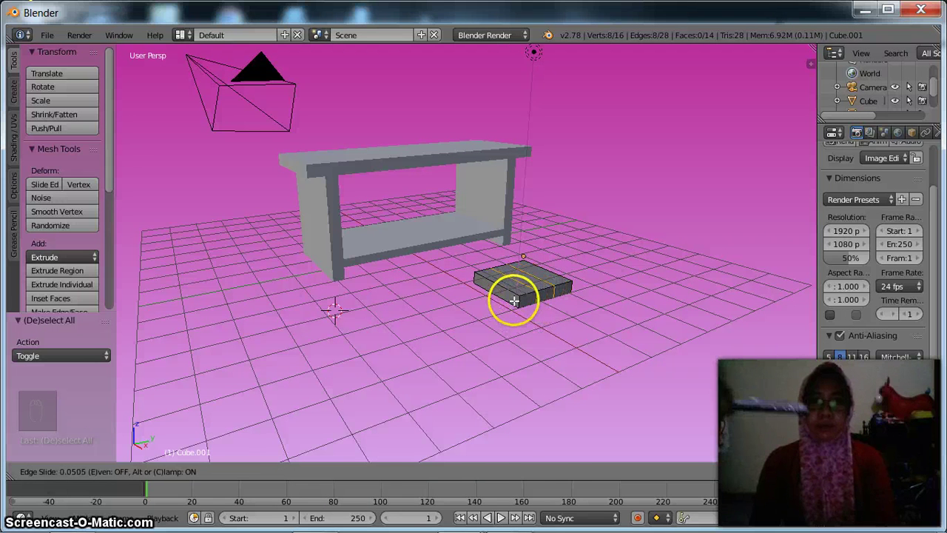
left_click(514, 301)
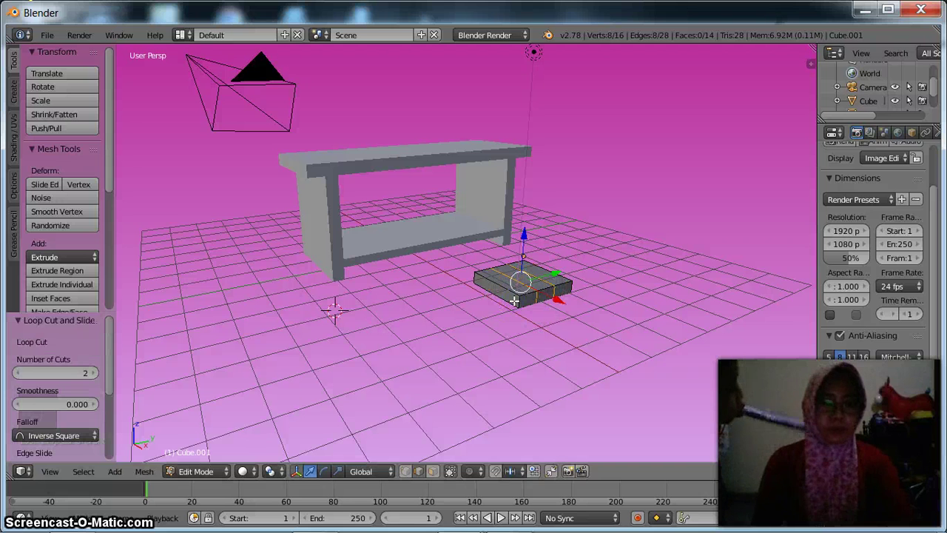
key("s")
key("x")
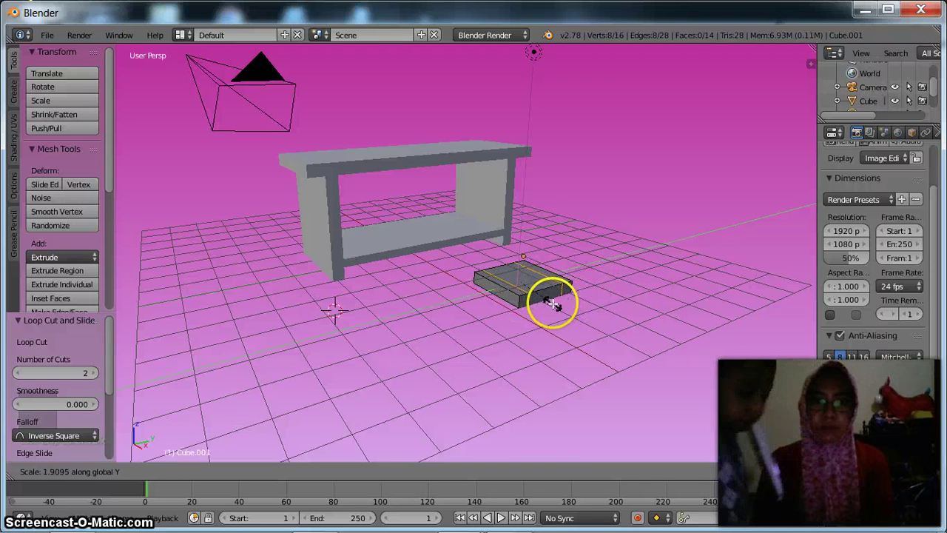
left_click(552, 303)
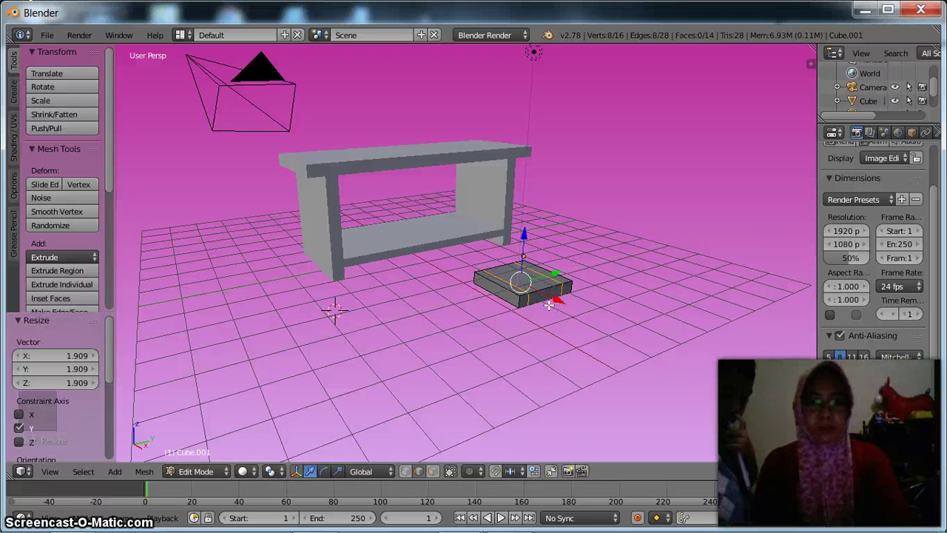
key("ctrl+b")
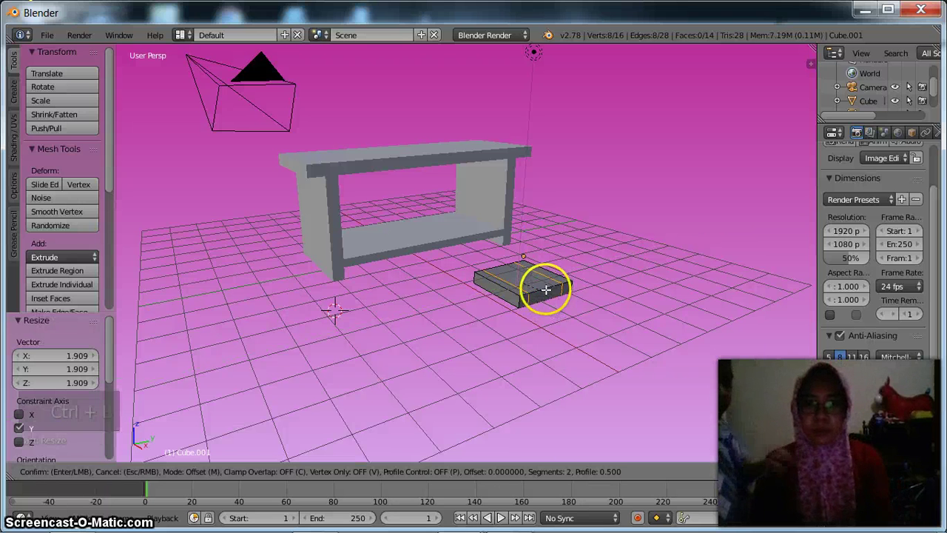
scroll(537, 286, "down", 2)
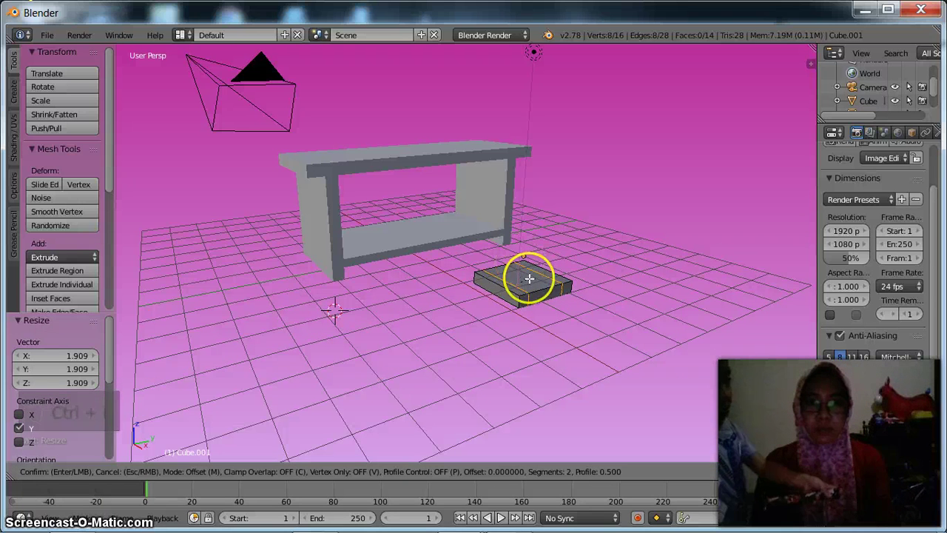
left_click(534, 282)
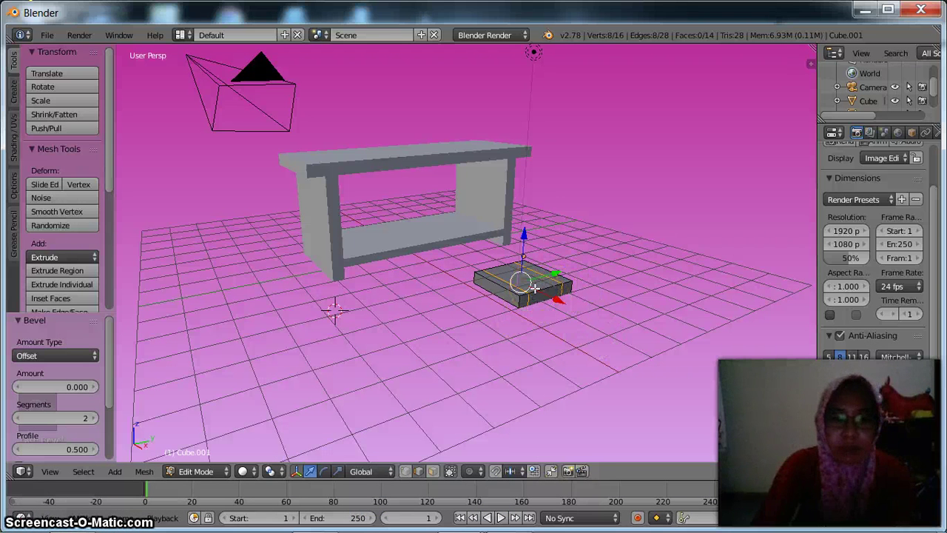
Bevel the small slab's two edge loops with an offset of about 0.126 and 1 segment, and deselect all geometry.
key("ctrl+b")
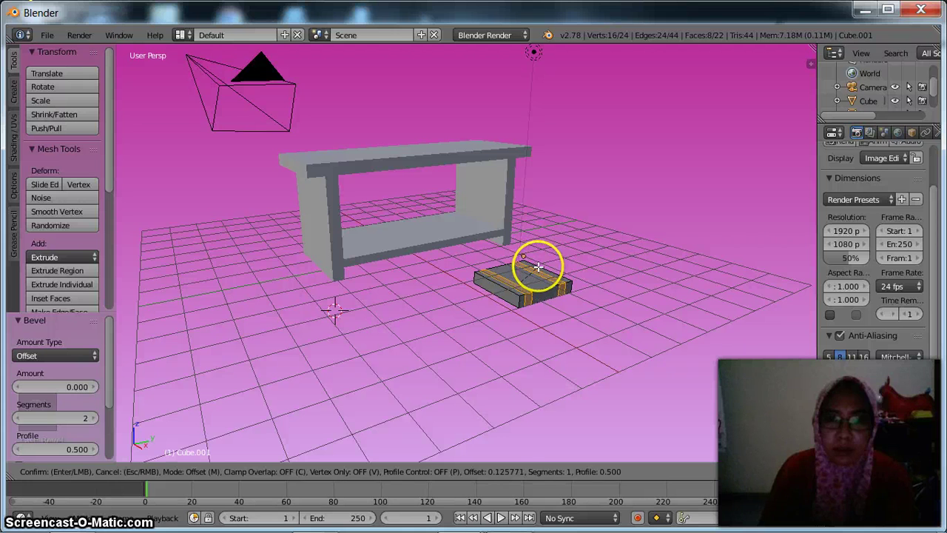
left_click(538, 266)
key("a")
key("a")
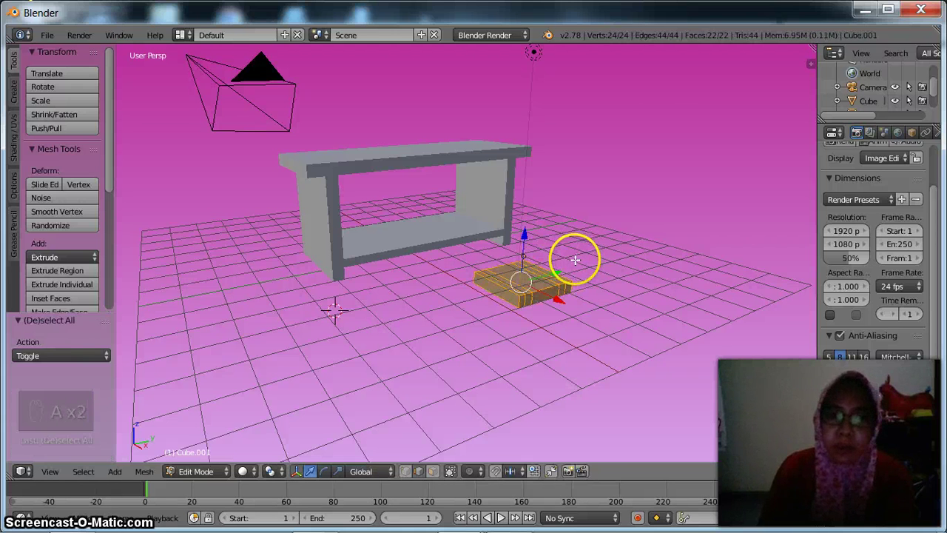
key("a")
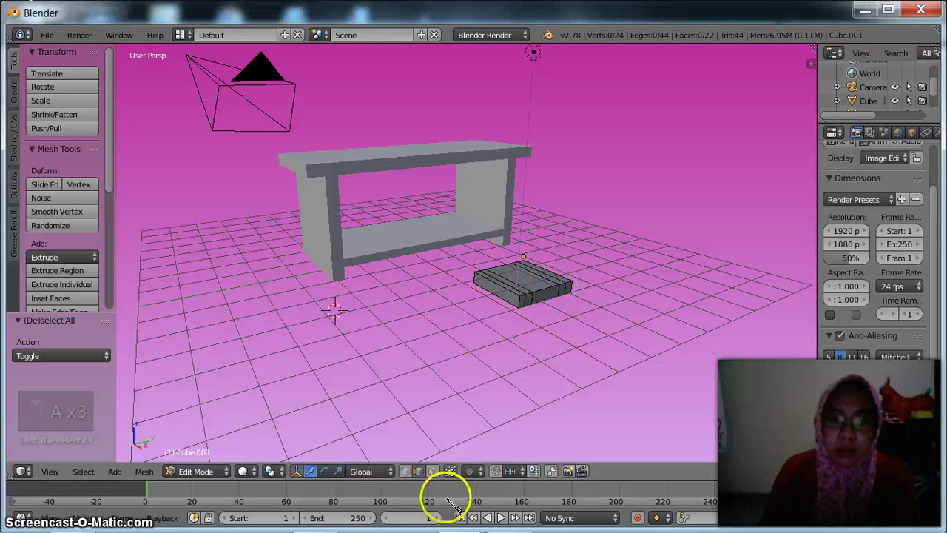
In face select mode, add two loop cuts across the small slab and spread them apart by scaling about 2.083 along X.
left_click(448, 471)
middle_click_drag(539, 311, 557, 327)
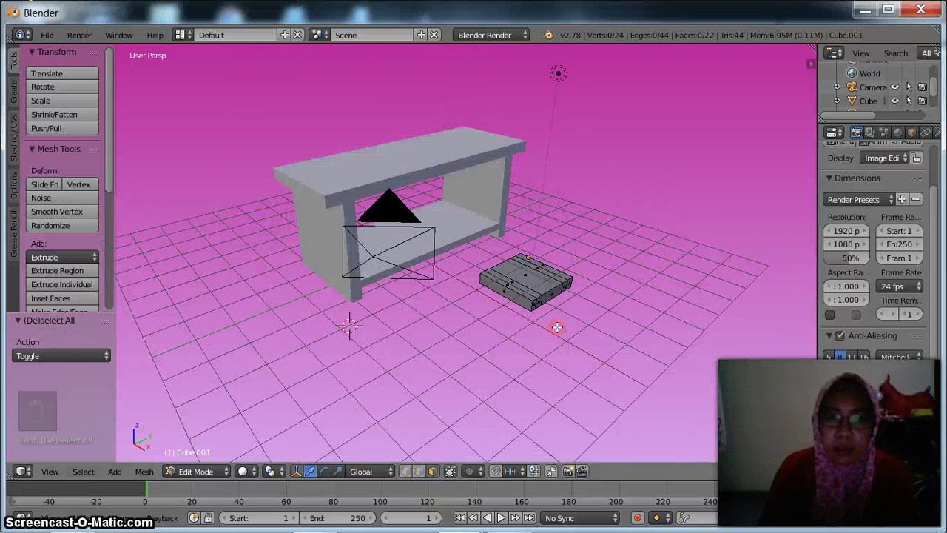
right_click(528, 259)
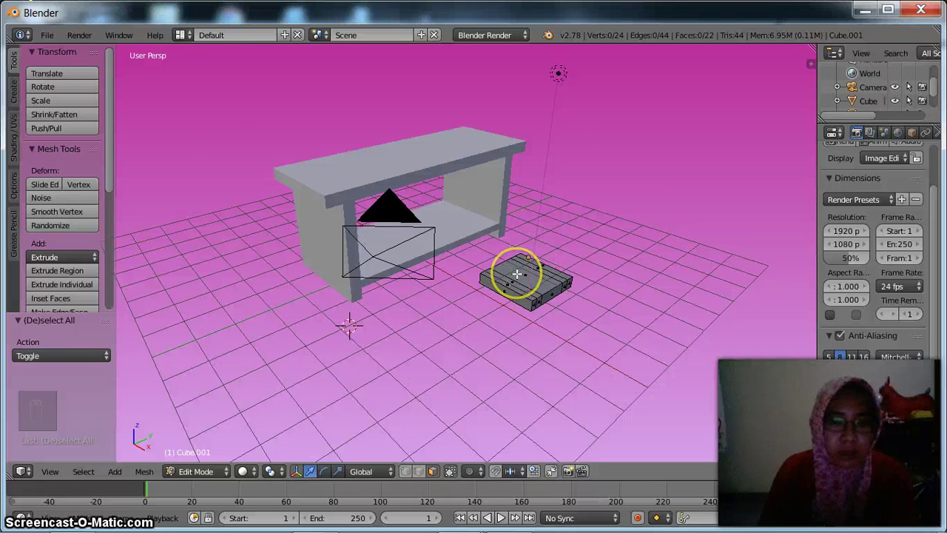
key("ctrl+r")
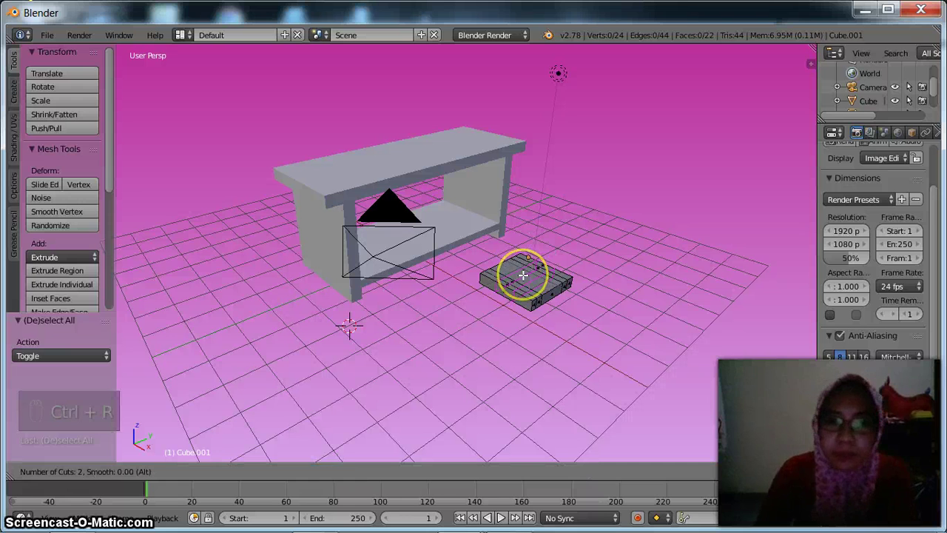
left_click(523, 275)
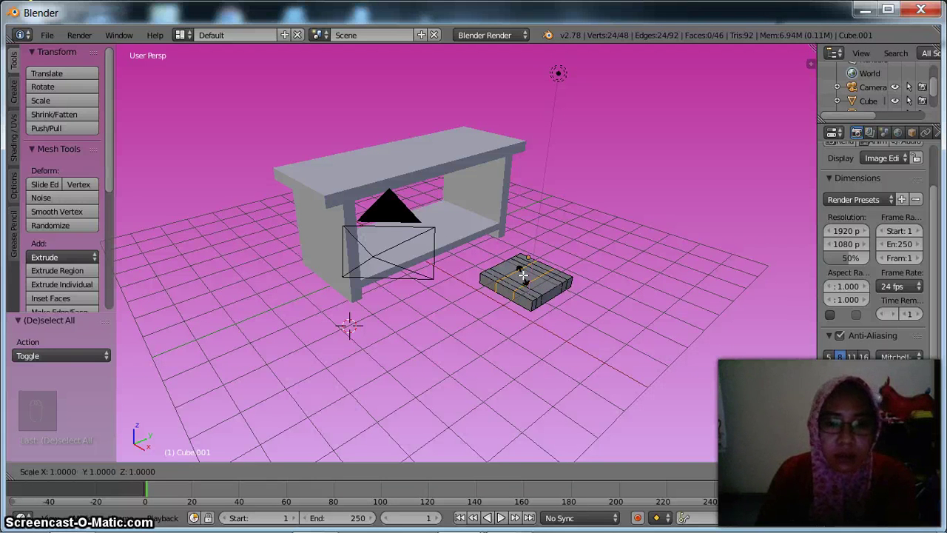
key("x")
left_click(523, 272)
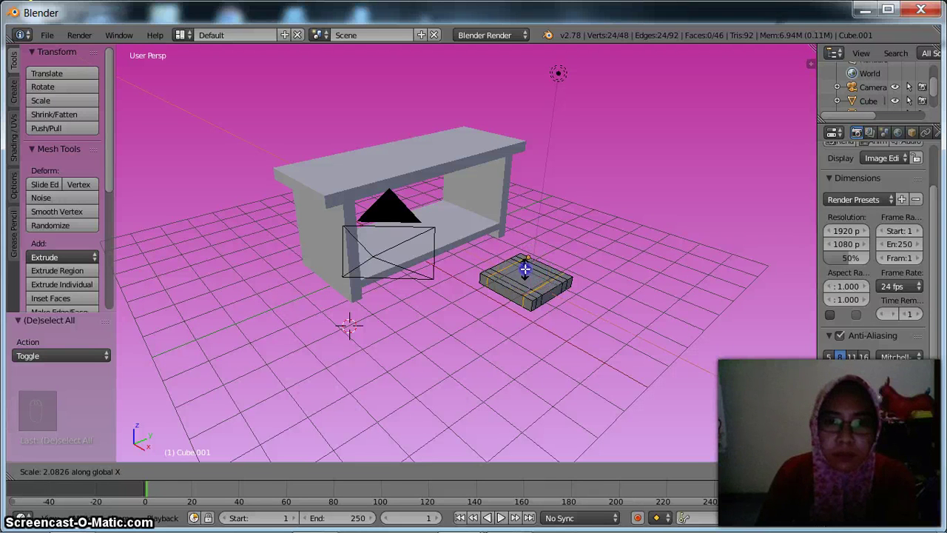
left_click(525, 268)
Bevel the two new edge loops with an offset of 0.088 and 1 segment, and deselect all geometry.
key("ctrl+b")
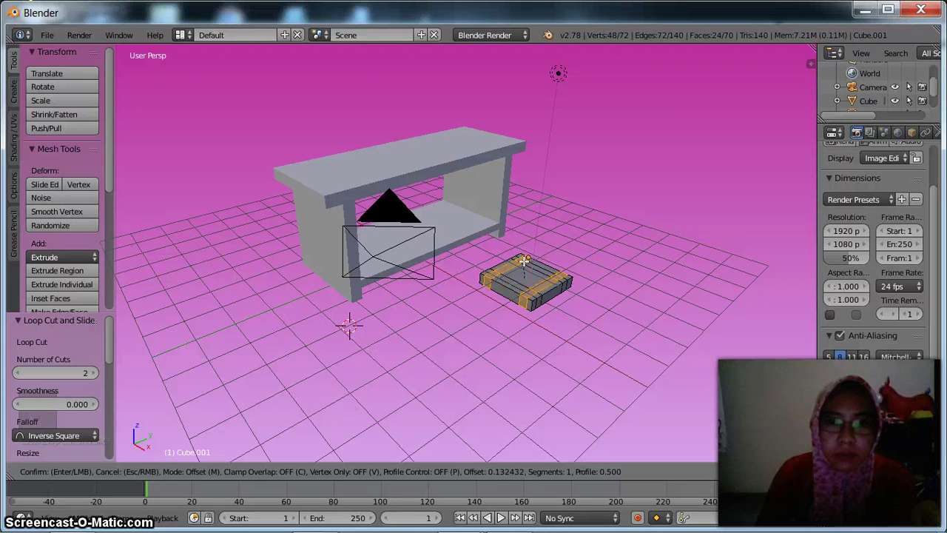
left_click(524, 261)
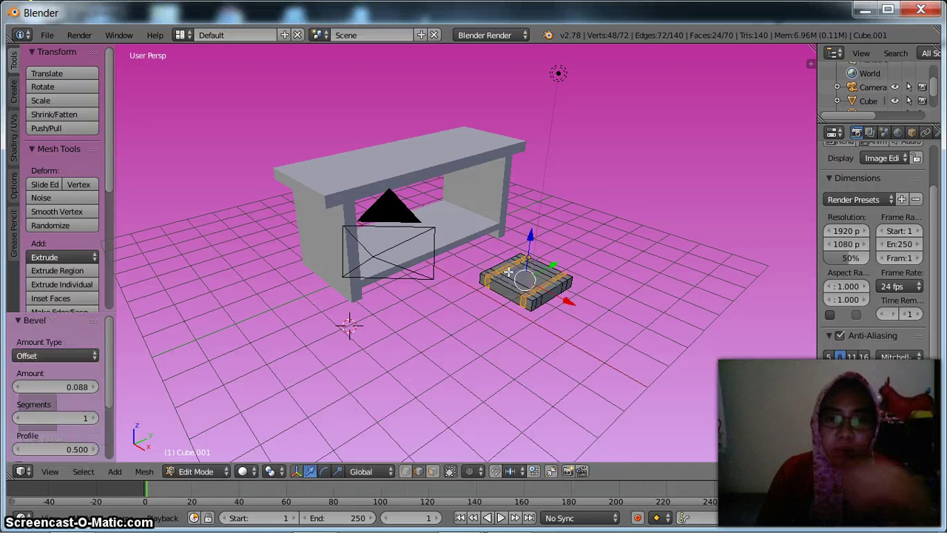
key("a")
key("a")
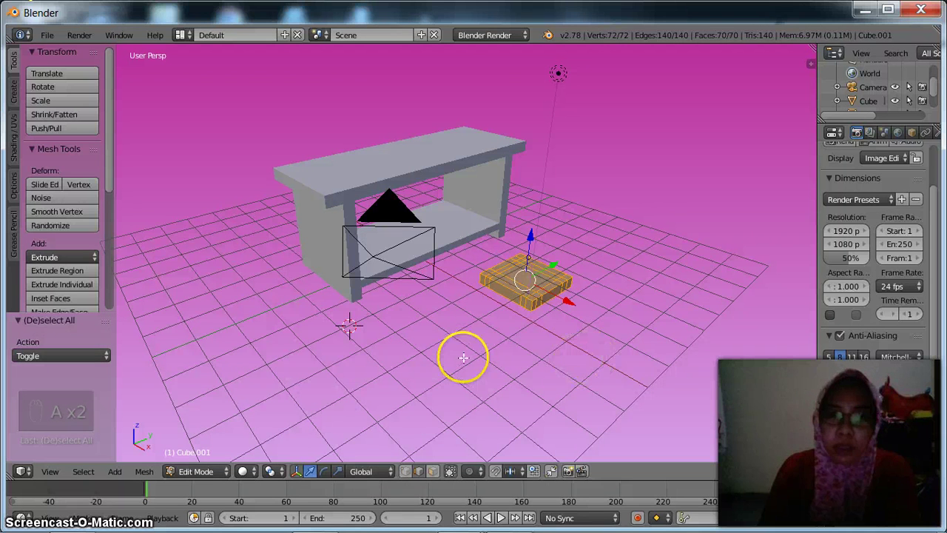
key("a")
Select the two top corner faces along the slab's edge facing away from the table.
middle_click_drag(577, 279, 463, 308)
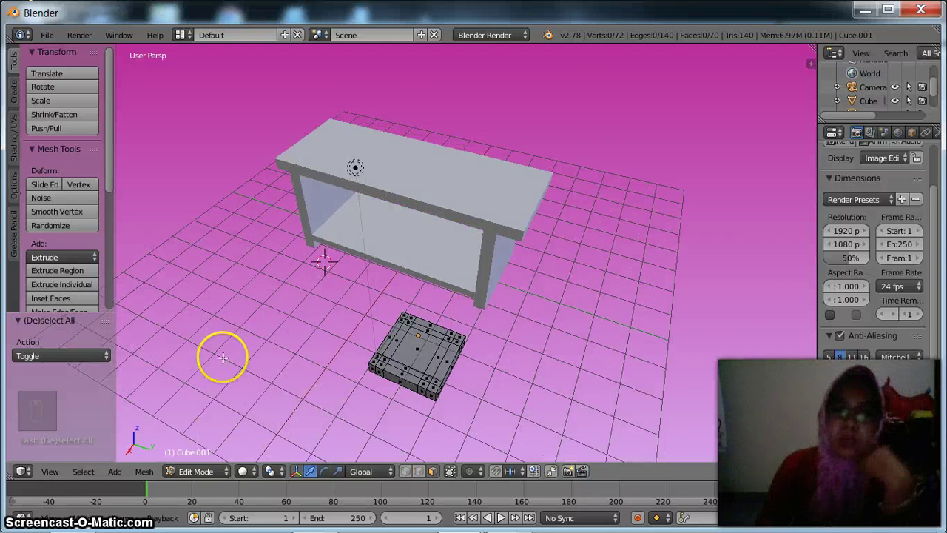
right_click(381, 361)
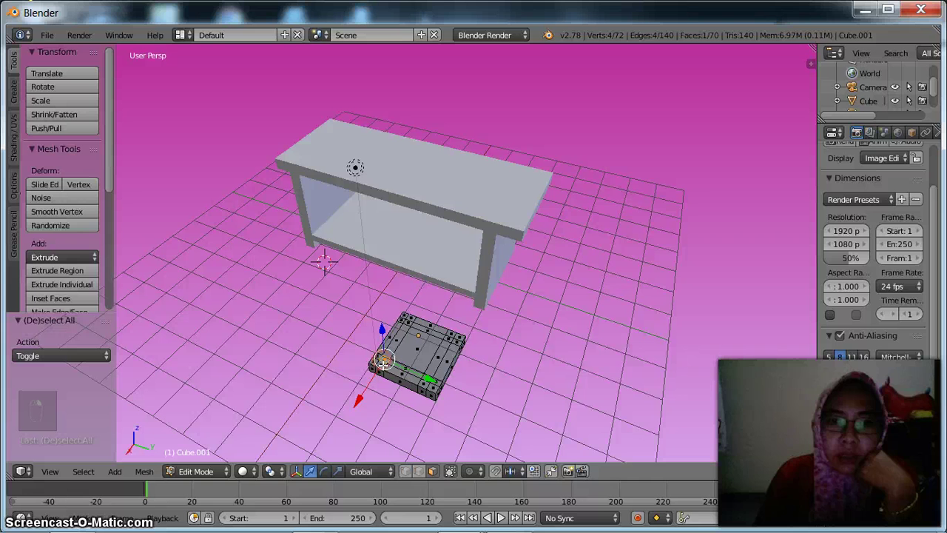
right_click(426, 381)
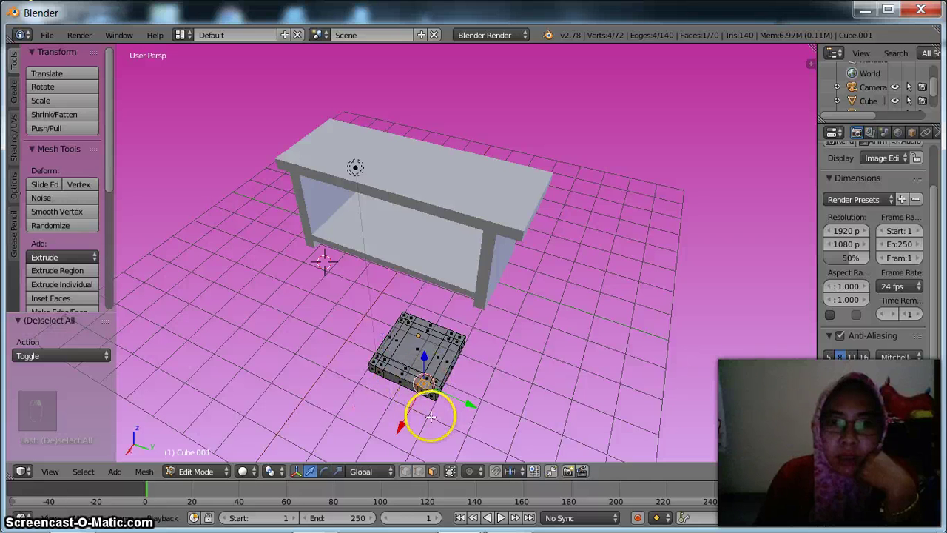
right_click(374, 360)
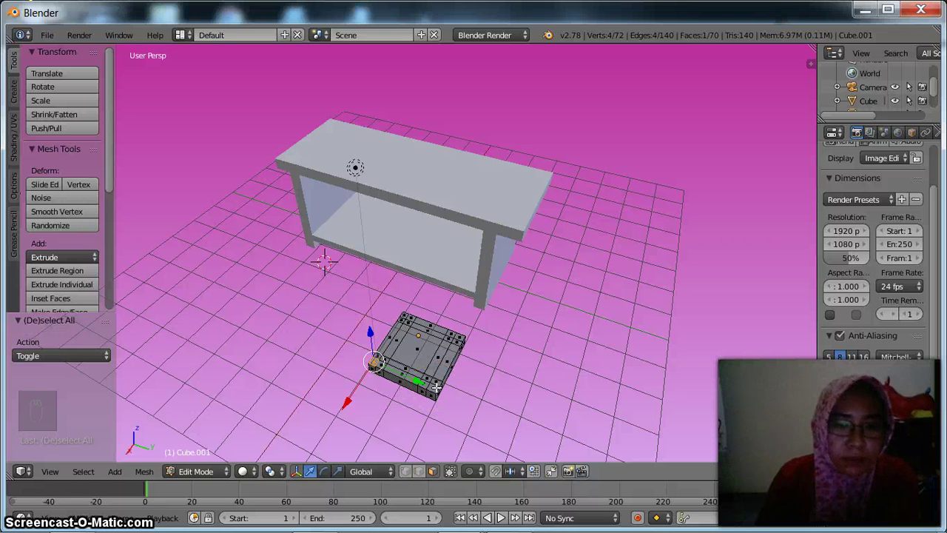
Try extruding the two corner faces upward by 2.309 and again by 1.306, and undo both extrusions.
key("e")
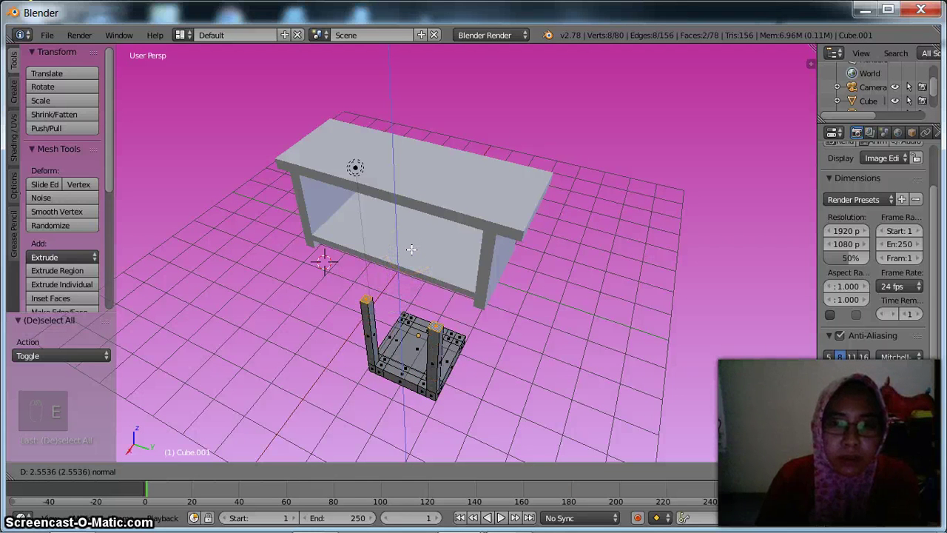
left_click(410, 256)
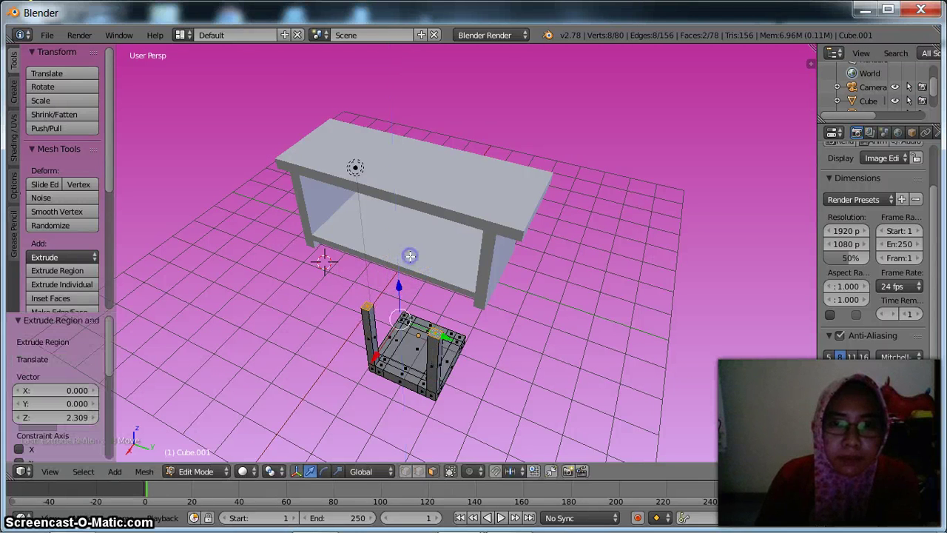
key("e")
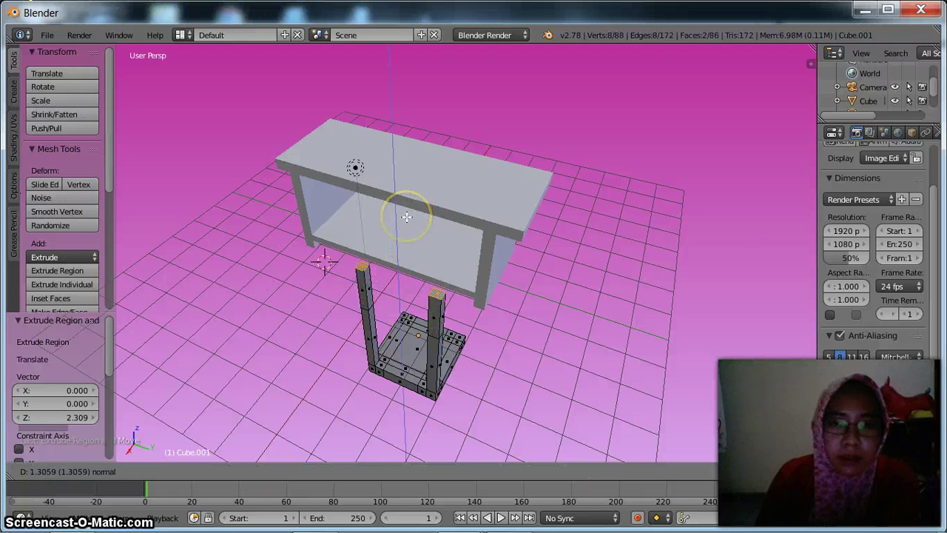
left_click(406, 217)
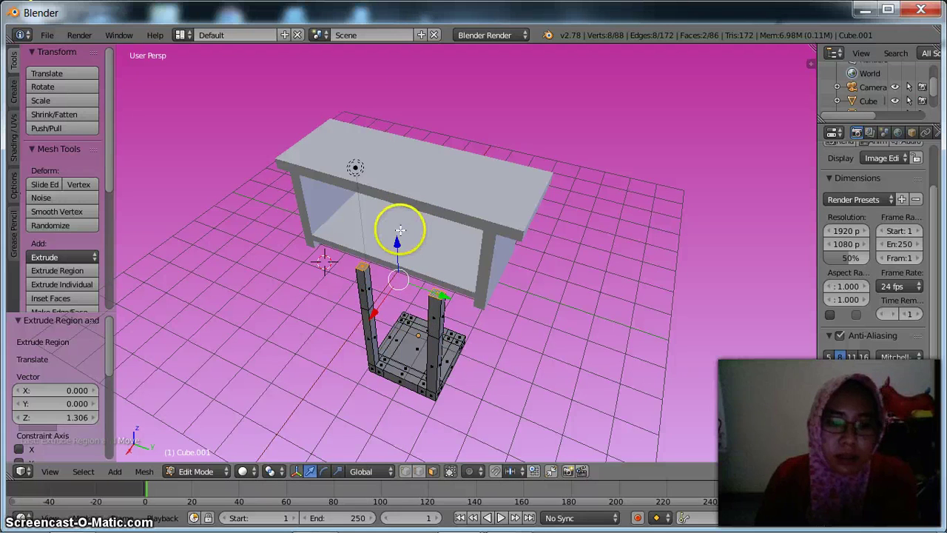
key("ctrl+z")
key("ctrl+z")
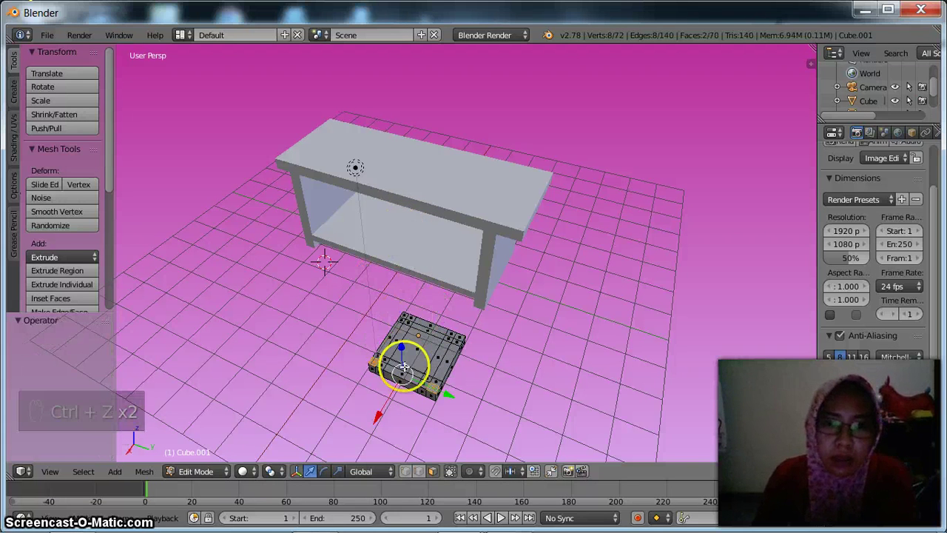
Extrude the two selected corner faces upward in three segments of 1.687, 1.275 and 0.336 to form the backrest posts.
key("e")
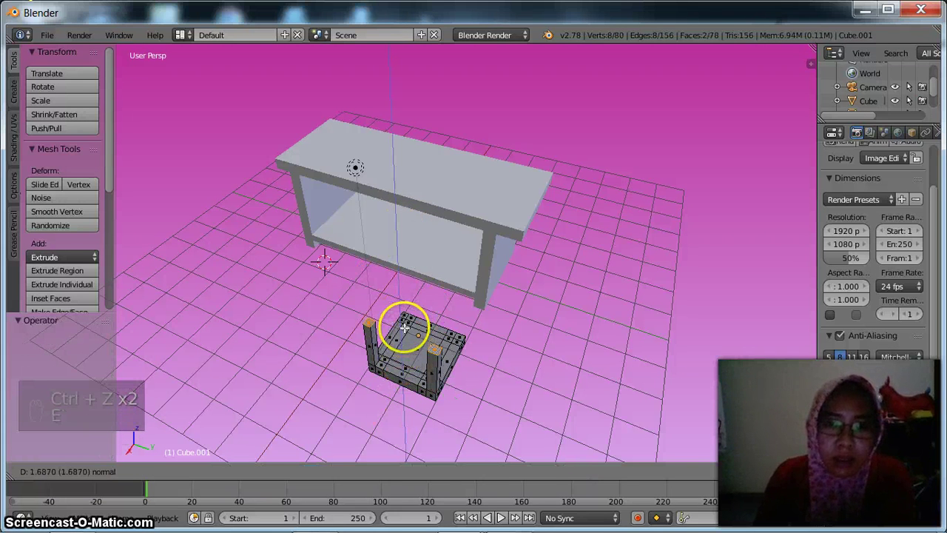
left_click(406, 326)
key("e")
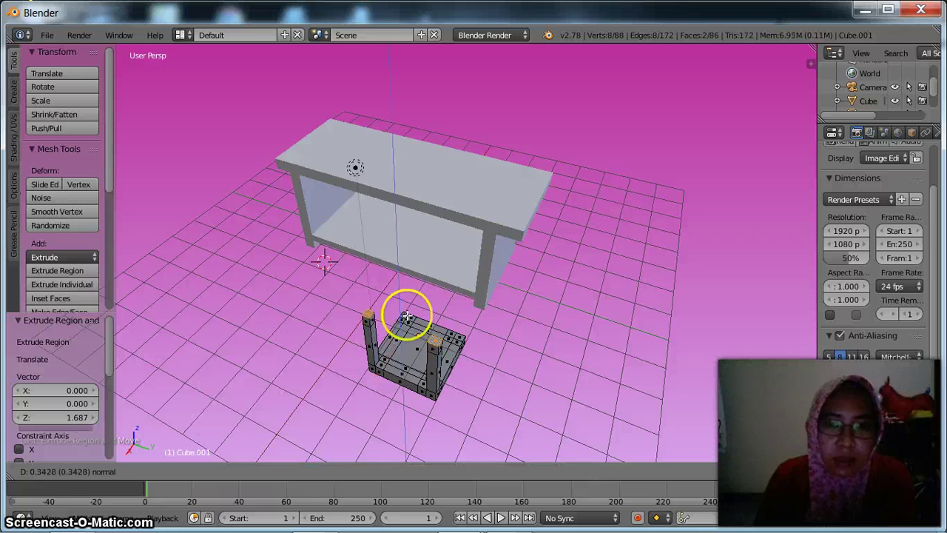
left_click(404, 290)
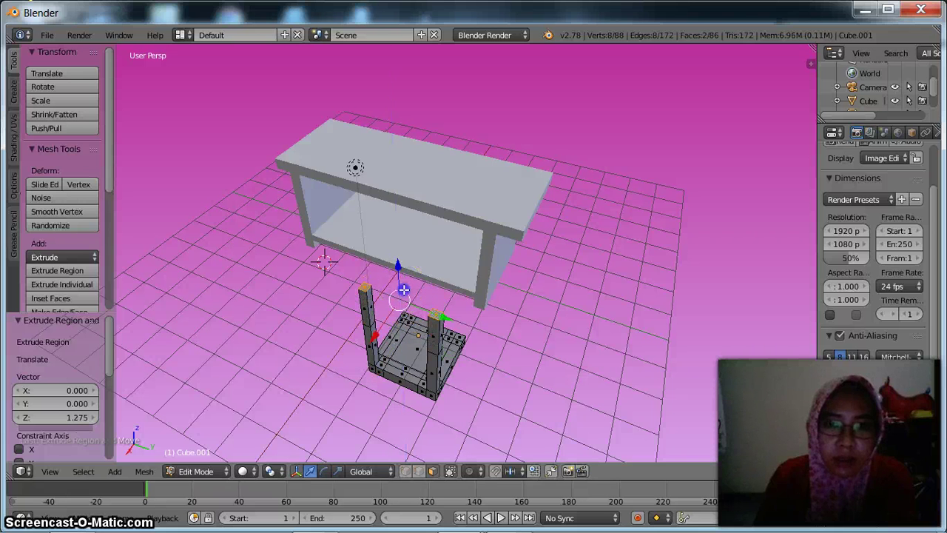
key("e")
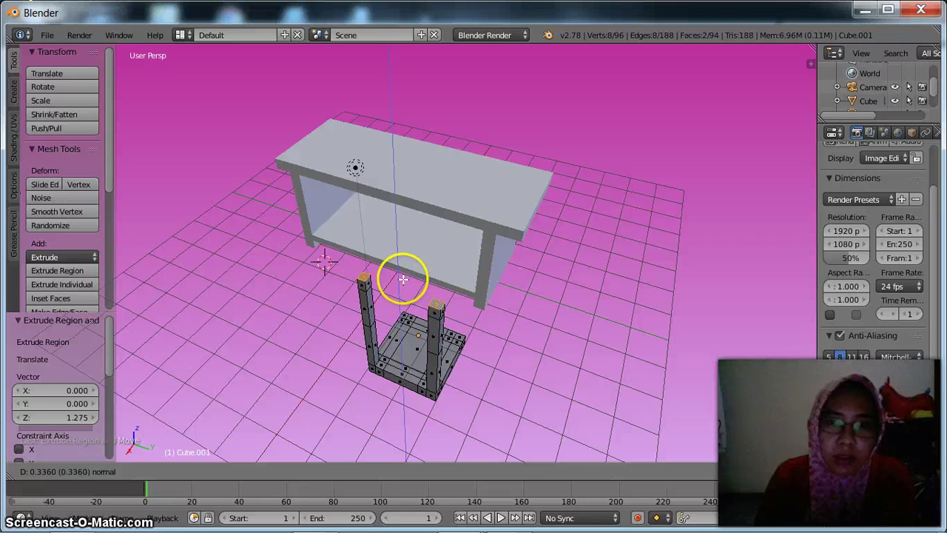
left_click(403, 279)
Select the facing inner faces of the posts' middle segments and join them with Bridge Edge Loops to form the backrest.
middle_click_drag(440, 313, 457, 270)
right_click(400, 223)
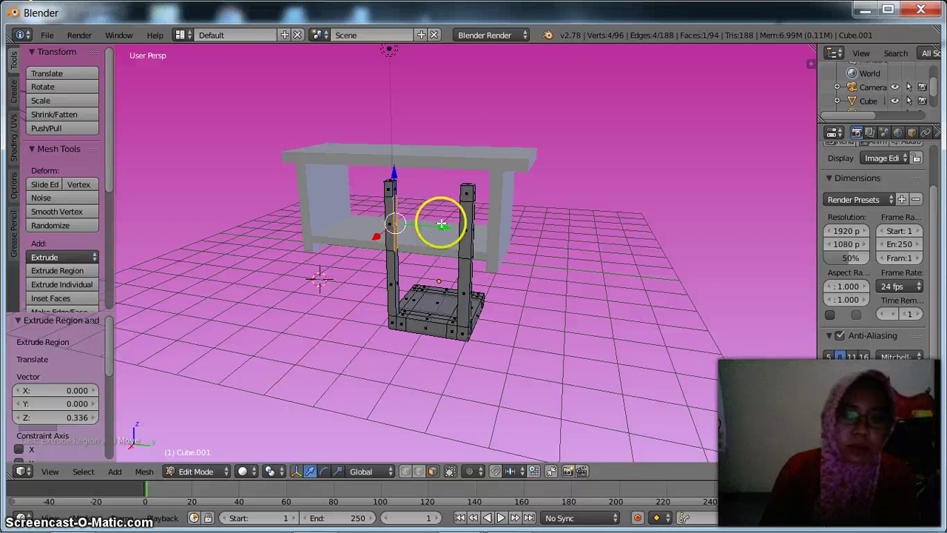
middle_click_drag(447, 245, 481, 251)
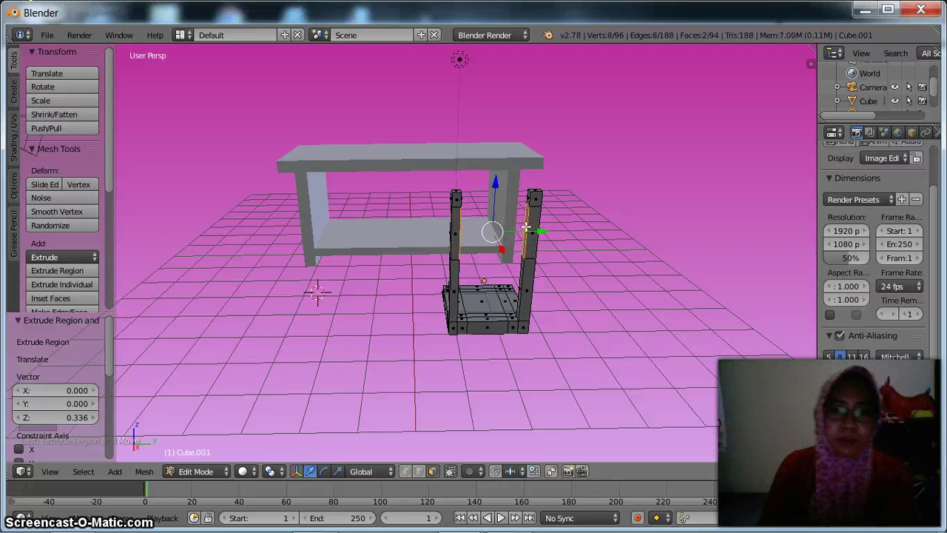
key("w")
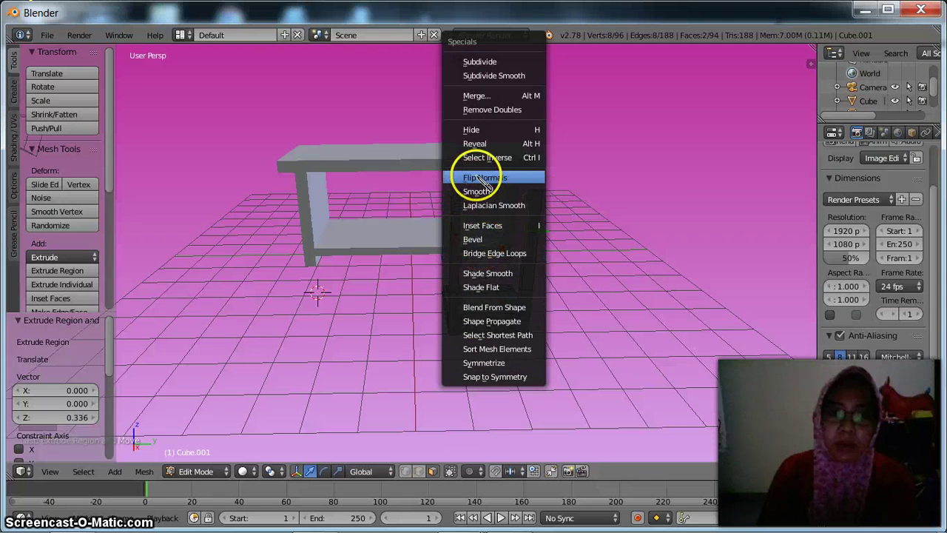
left_click(489, 253)
Select the four corner faces on the seat's underside and extrude them downward by 1.626, 0.394 and 0.560 to form legs.
middle_click_drag(510, 325, 506, 242)
mouse_move(515, 146)
middle_mouse_down()
mouse_move(488, 181)
mouse_move(501, 159)
middle_mouse_up()
left_click(503, 149)
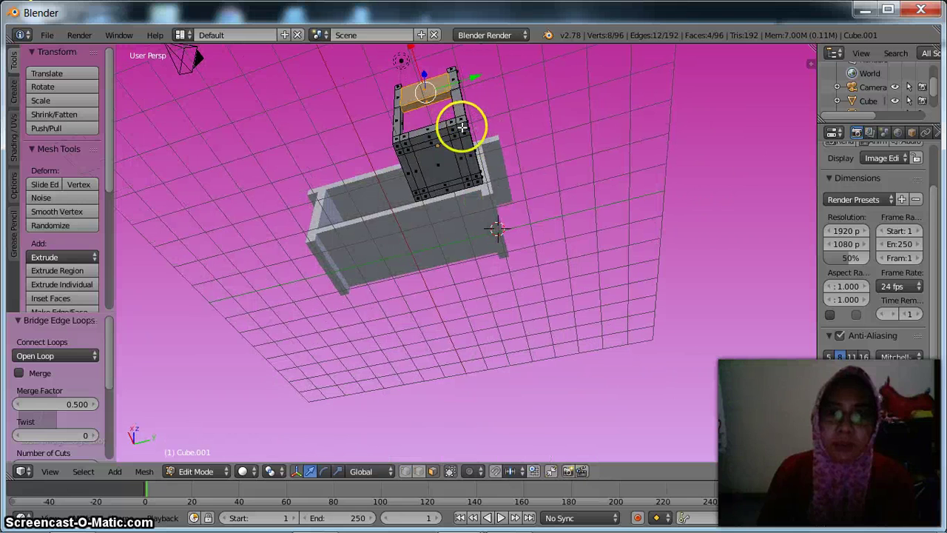
right_click(462, 127)
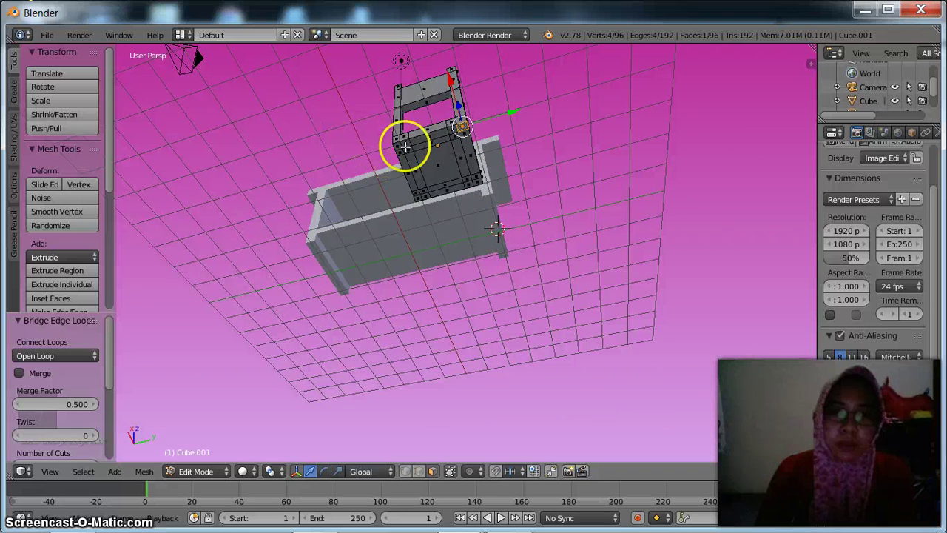
right_click(476, 199, "shift")
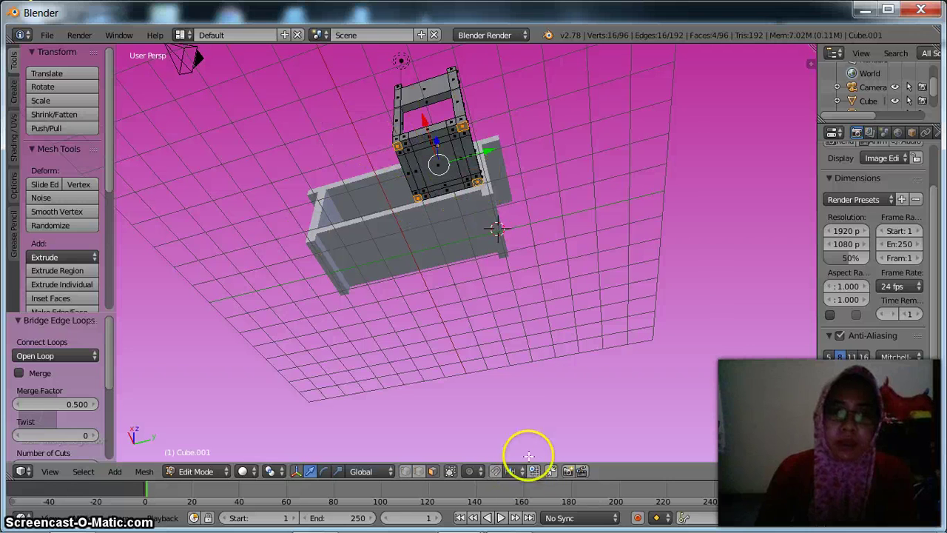
key("e")
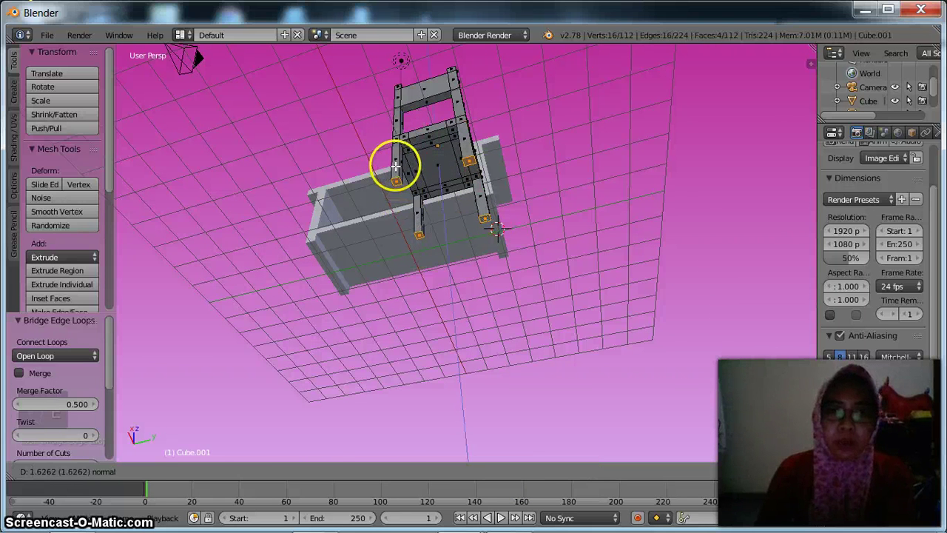
left_click(396, 166)
key("e")
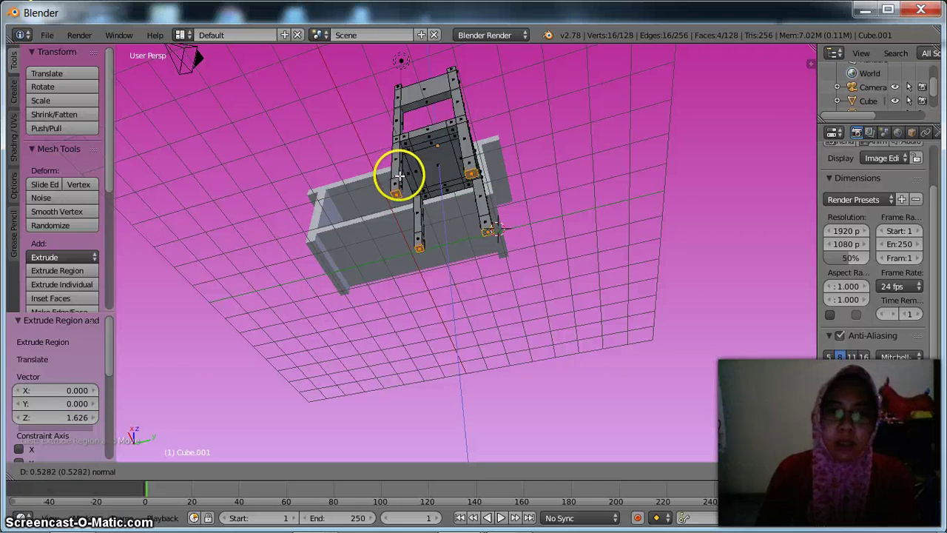
left_click(398, 176)
key("e")
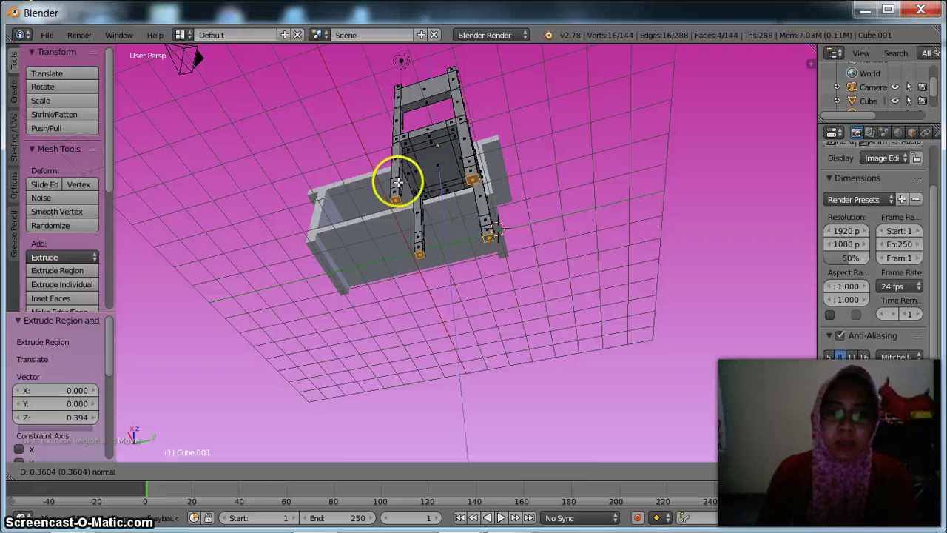
left_click(398, 186)
Select the facing inner faces of the front and rear legs' middle segments on one side and join them with Bridge Edge Loops.
middle_click_drag(500, 230, 450, 251)
middle_click_drag(598, 324, 599, 326)
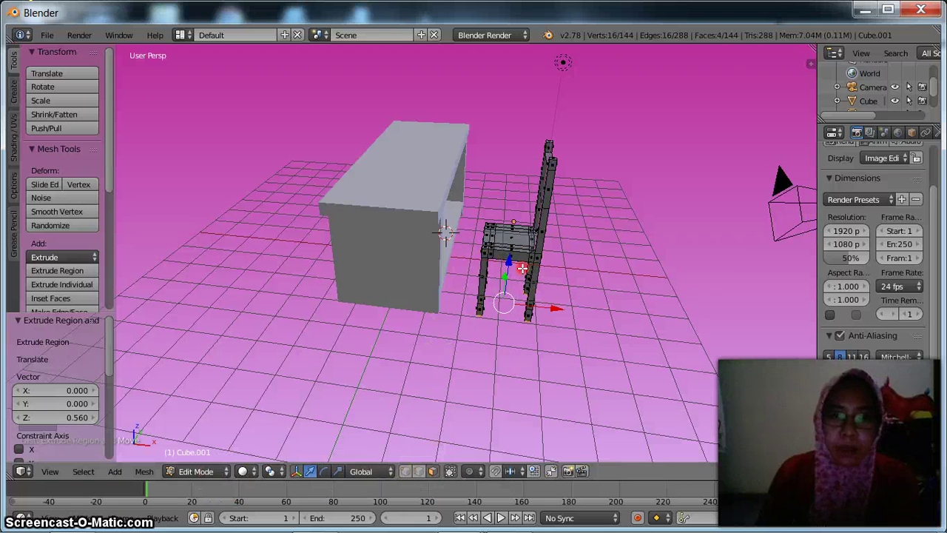
middle_click_drag(444, 231, 452, 263)
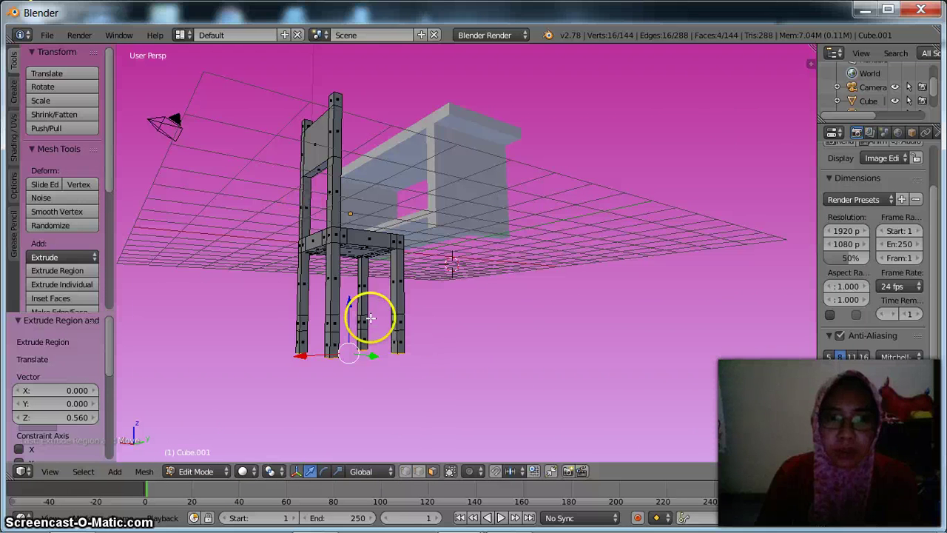
right_click(395, 321)
middle_click_drag(442, 294, 359, 286)
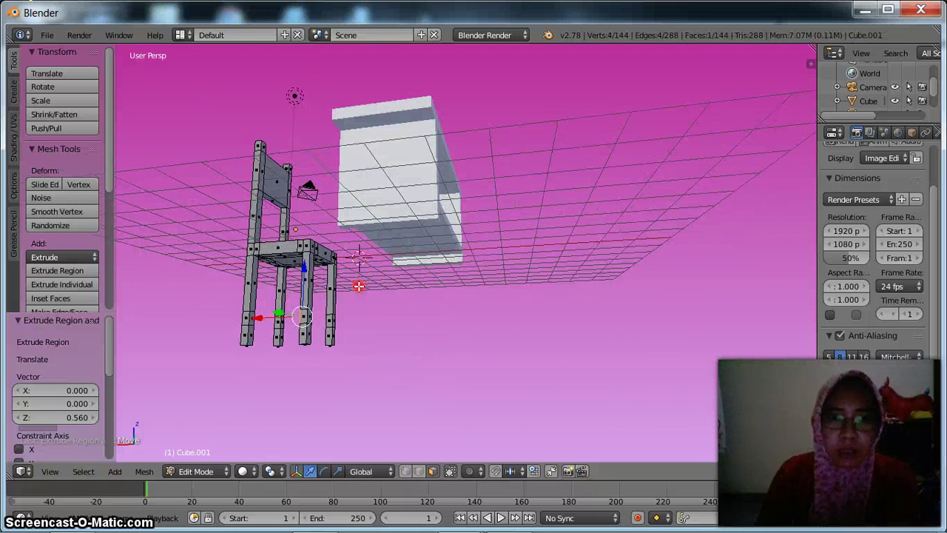
right_click(250, 317, "shift")
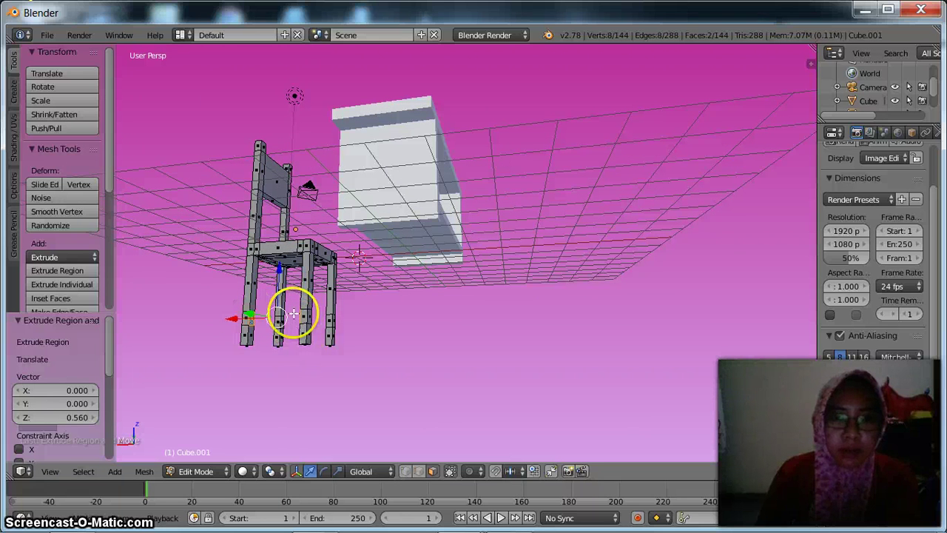
key("w")
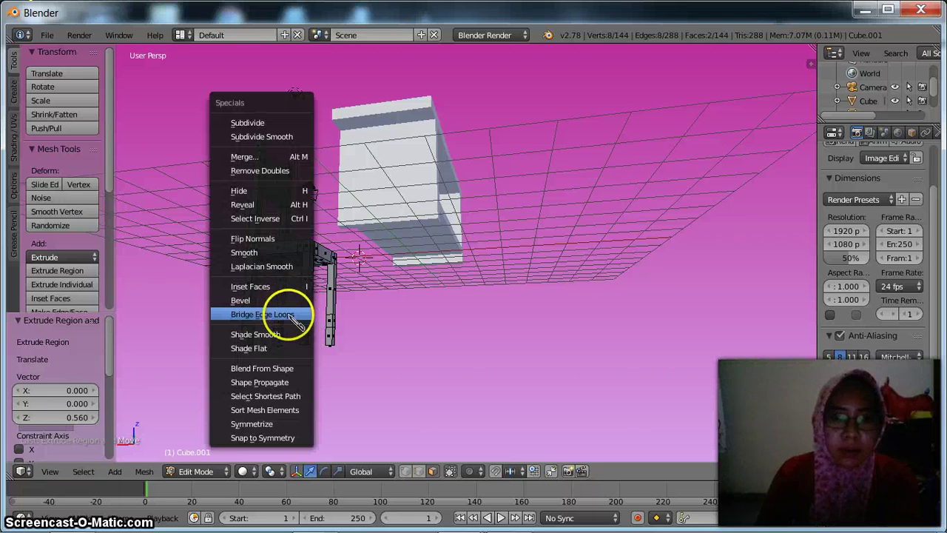
left_click(287, 314)
Bridge the facing middle-segment faces of the front and rear legs on the chair's other side to form the second side rail.
middle_click_drag(356, 333, 67, 334)
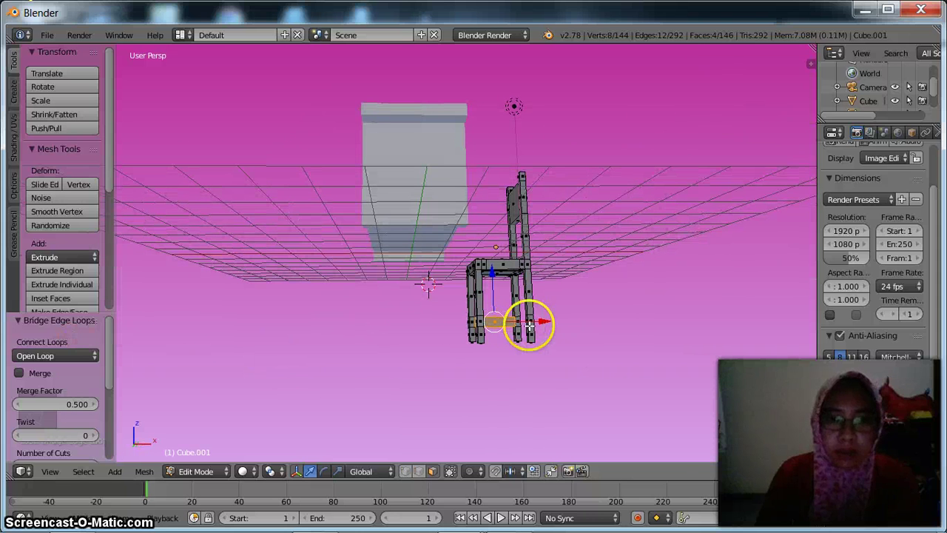
scroll(532, 323, "up", 5)
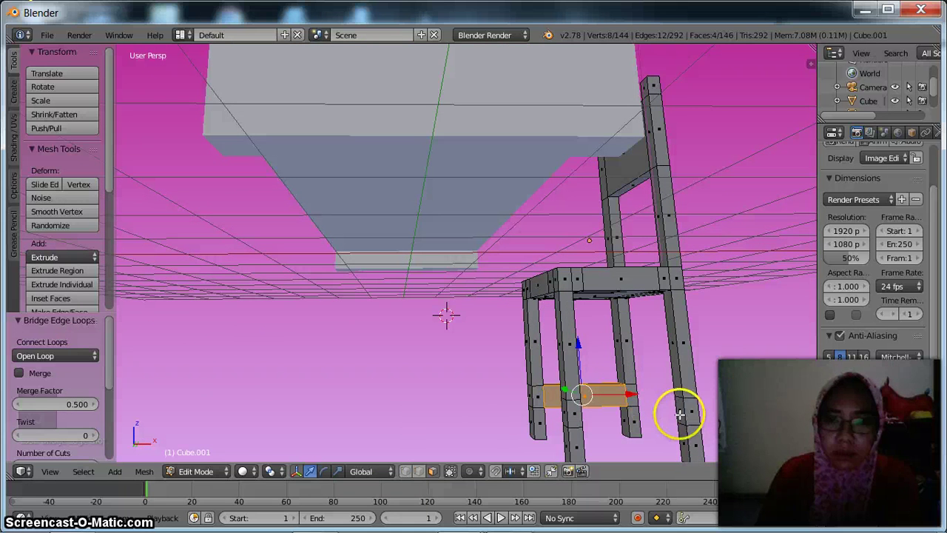
right_click(680, 414)
middle_click_drag(606, 404, 532, 396)
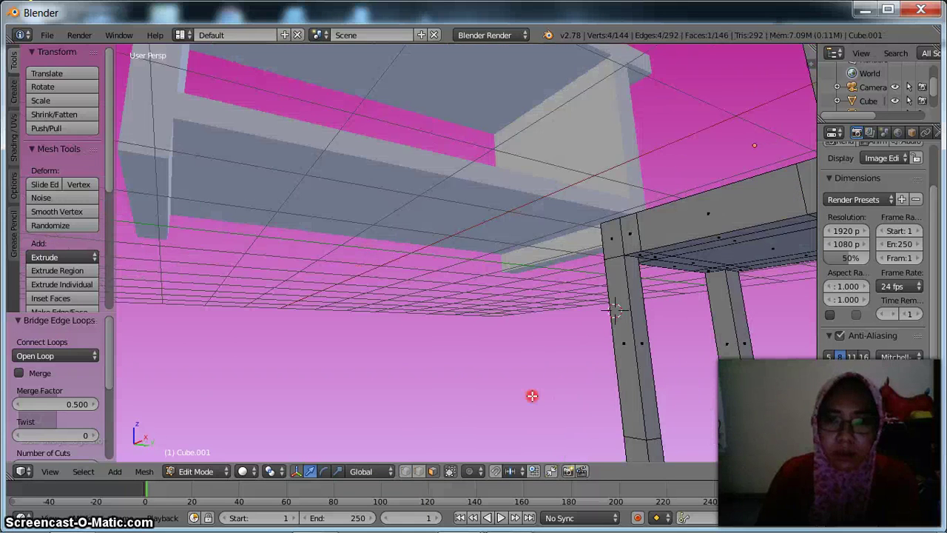
scroll(669, 402, "down", 3)
middle_click_drag(669, 402, 552, 380)
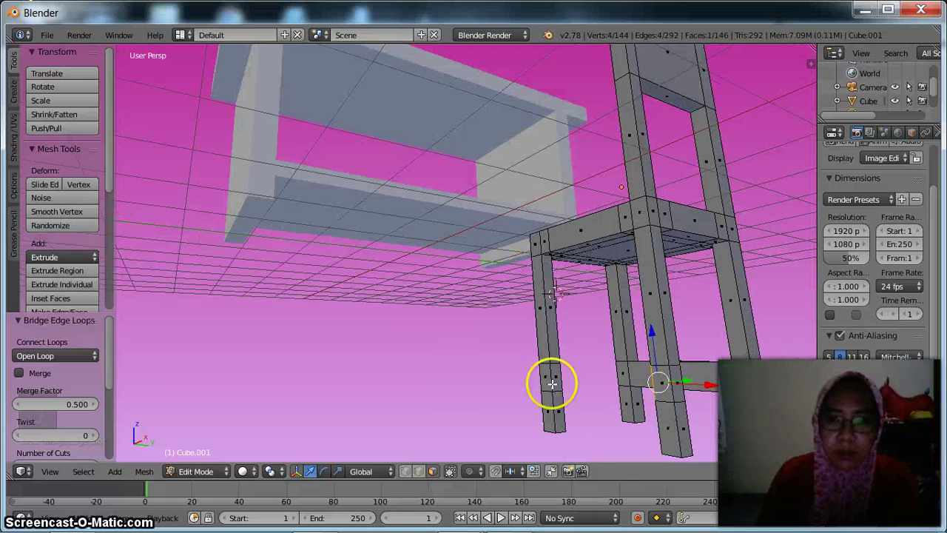
right_click(559, 381, "shift")
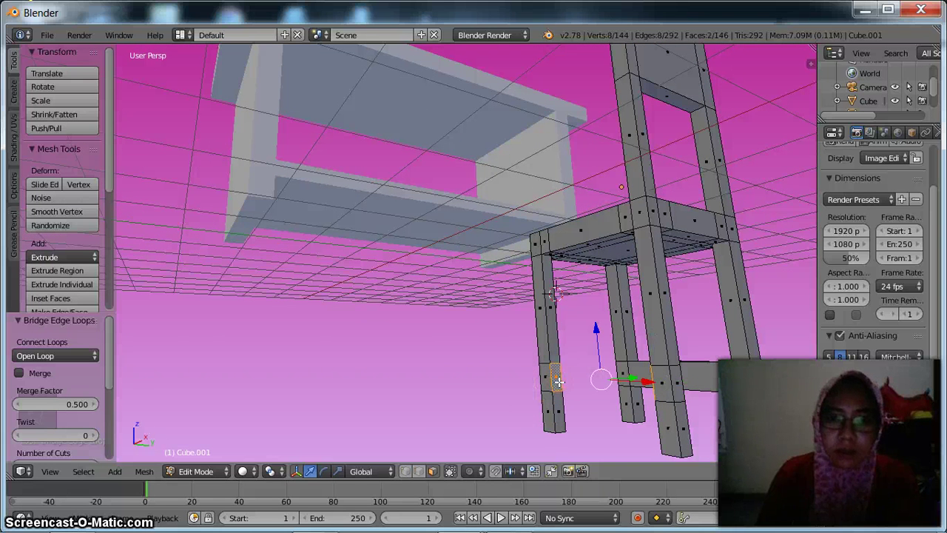
key("w")
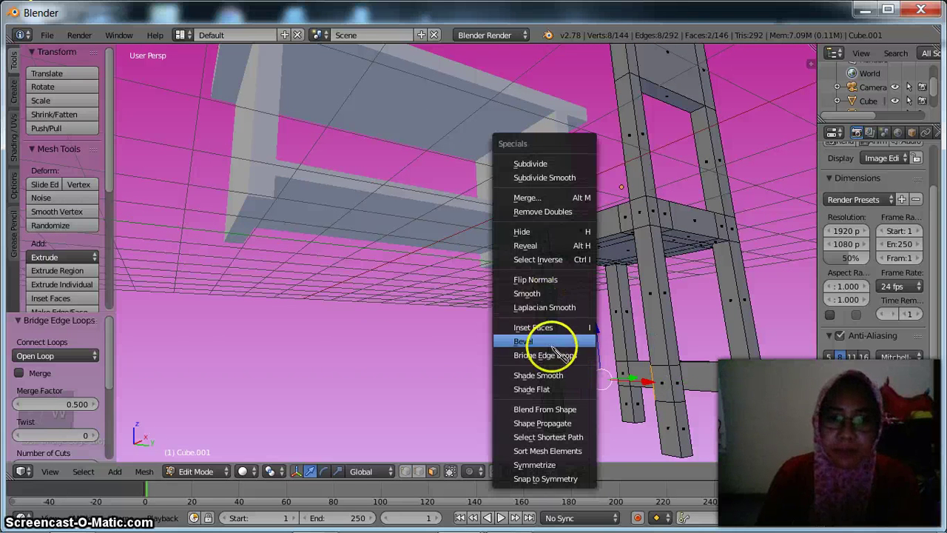
left_click(551, 356)
Deselect all chair faces, return to Object Mode and raise the chair by 2.074 along Z.
scroll(688, 361, "down", 6)
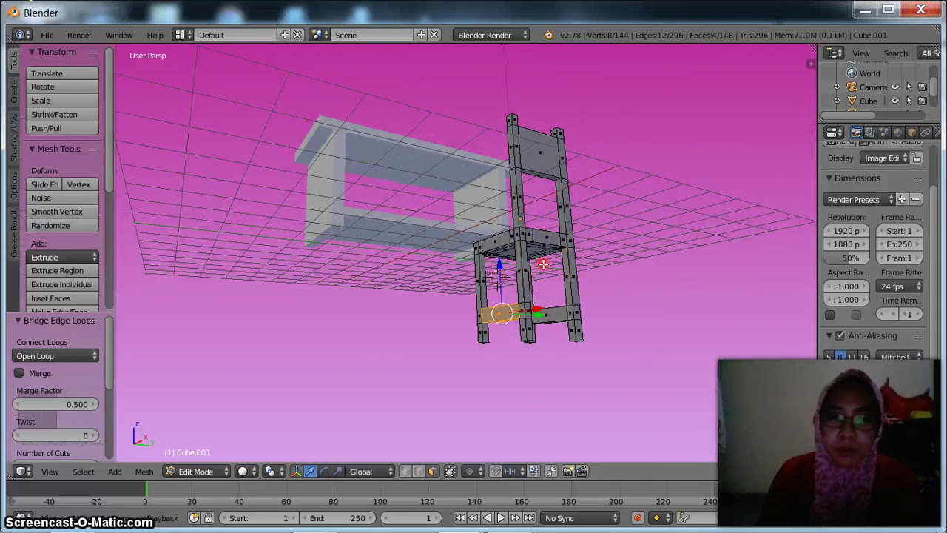
middle_click_drag(543, 264, 619, 318)
right_click(539, 259)
right_click(452, 344)
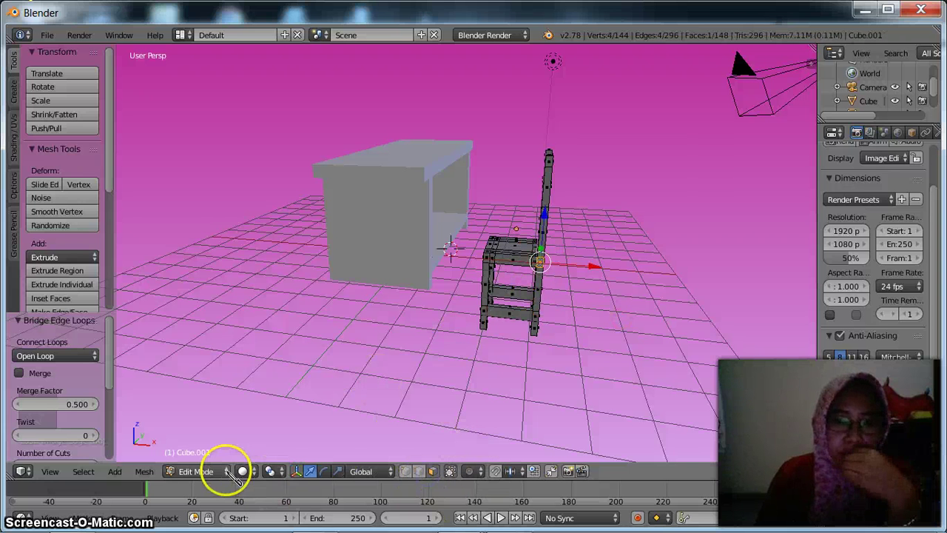
key("a")
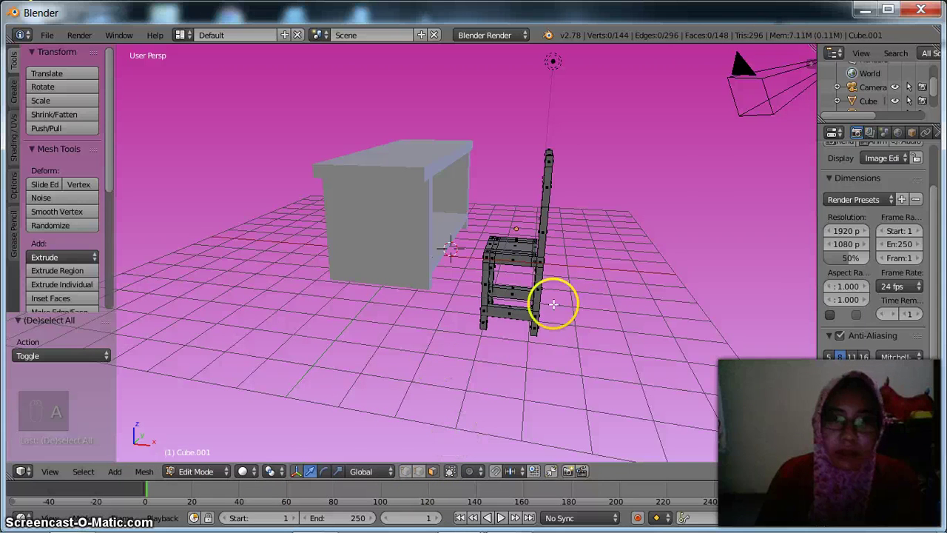
left_click(192, 472)
left_click(204, 455)
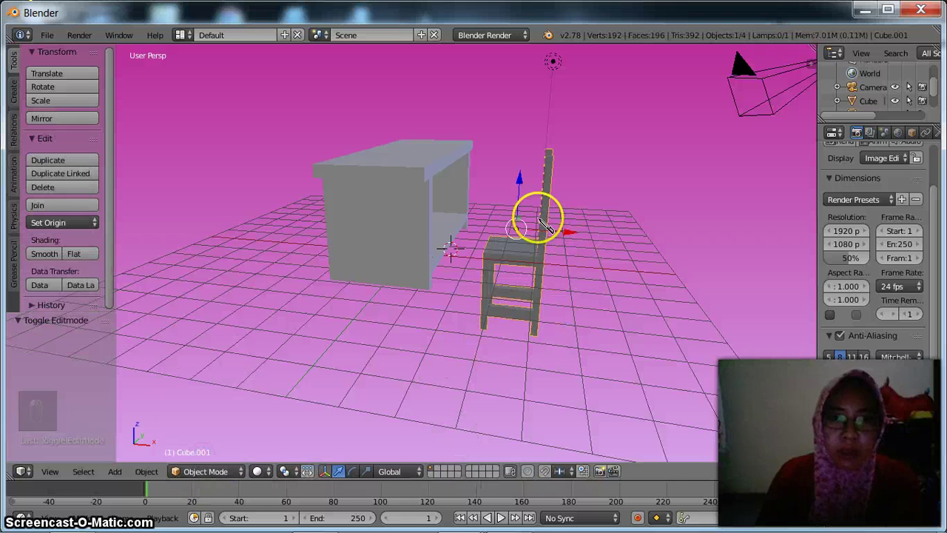
right_click_drag(520, 152, 540, 126)
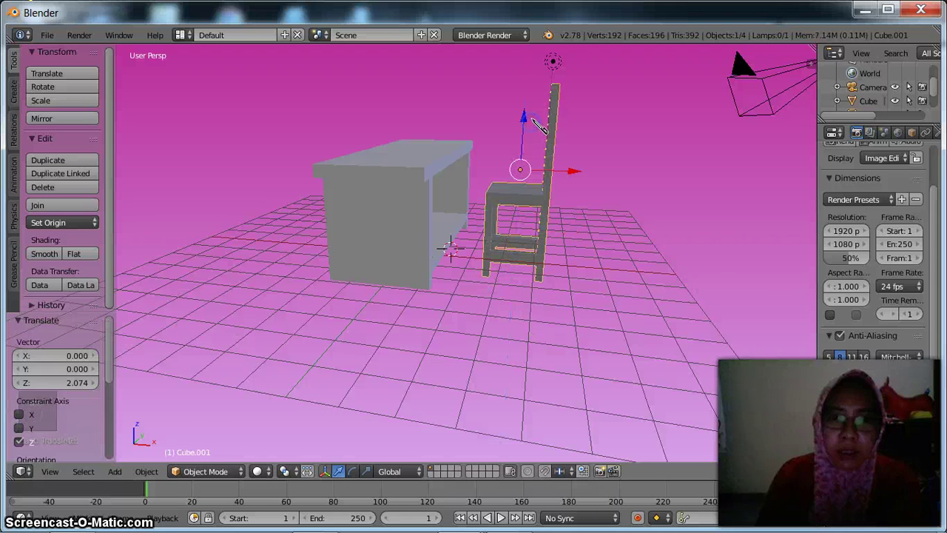
Try scaling the chair by 0.571 along Z with the Scale manipulator, and undo it.
middle_click_drag(567, 212, 444, 215)
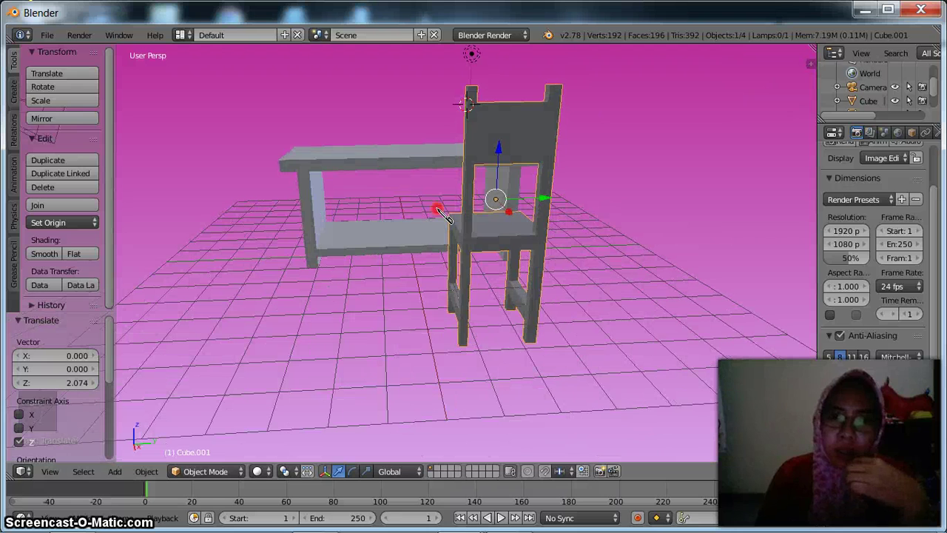
left_click(366, 471)
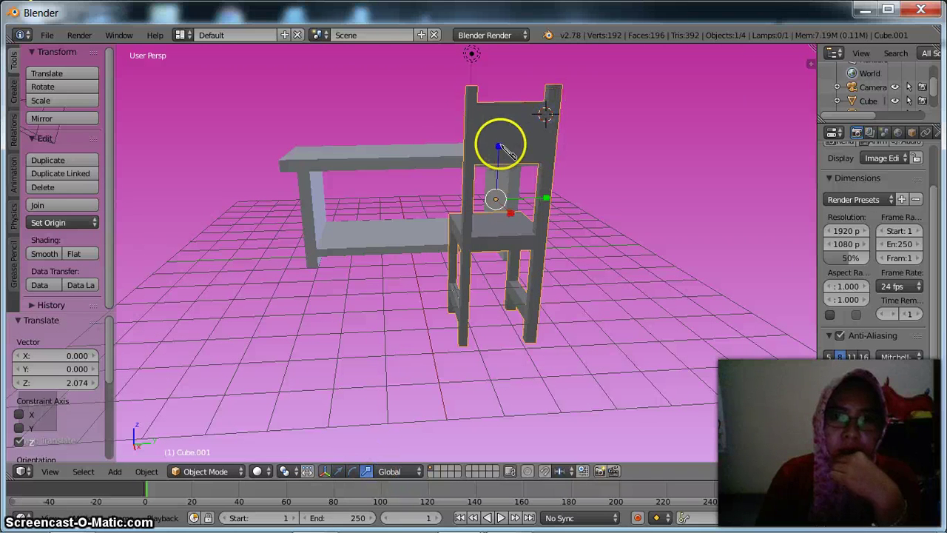
left_click_drag(505, 150, 505, 171)
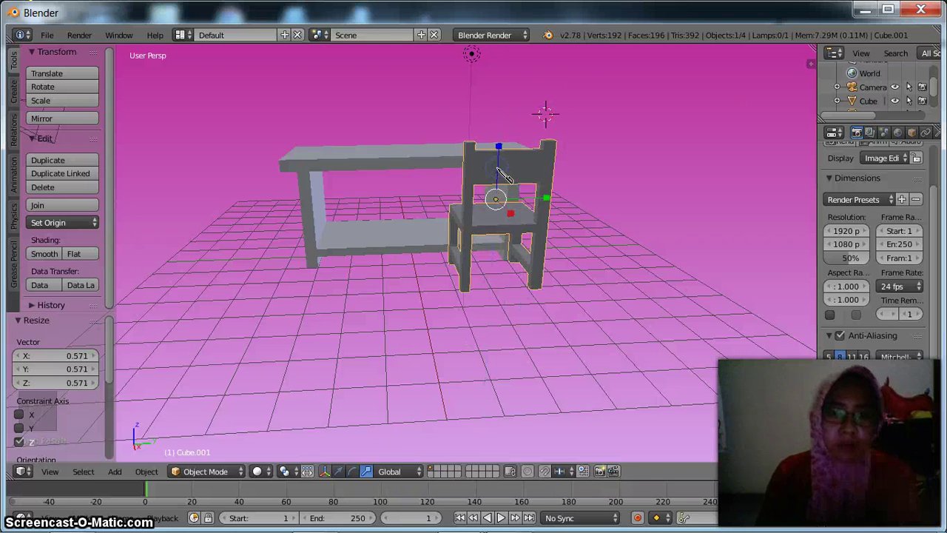
key("ctrl+z")
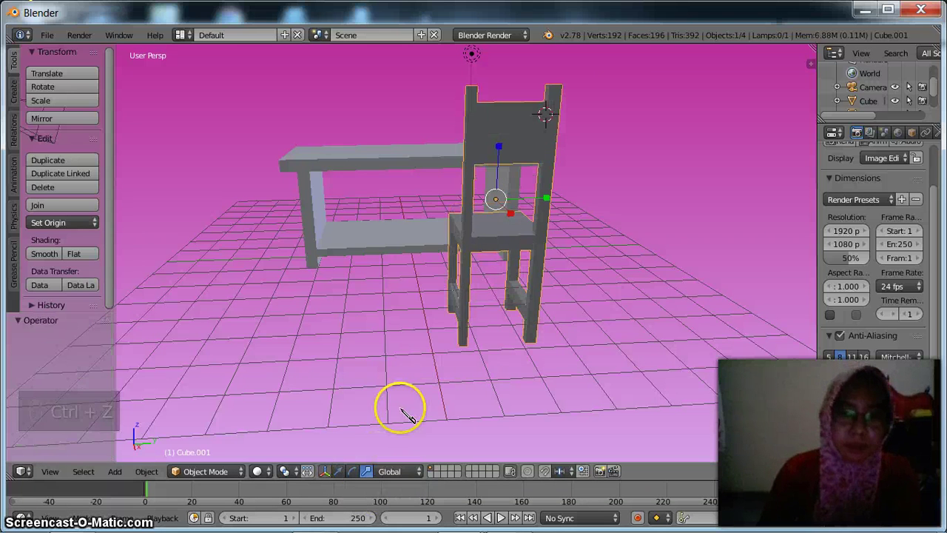
Scale the chair by 0.591 along Z and by 1.000 along Y.
middle_click_drag(515, 300, 653, 291)
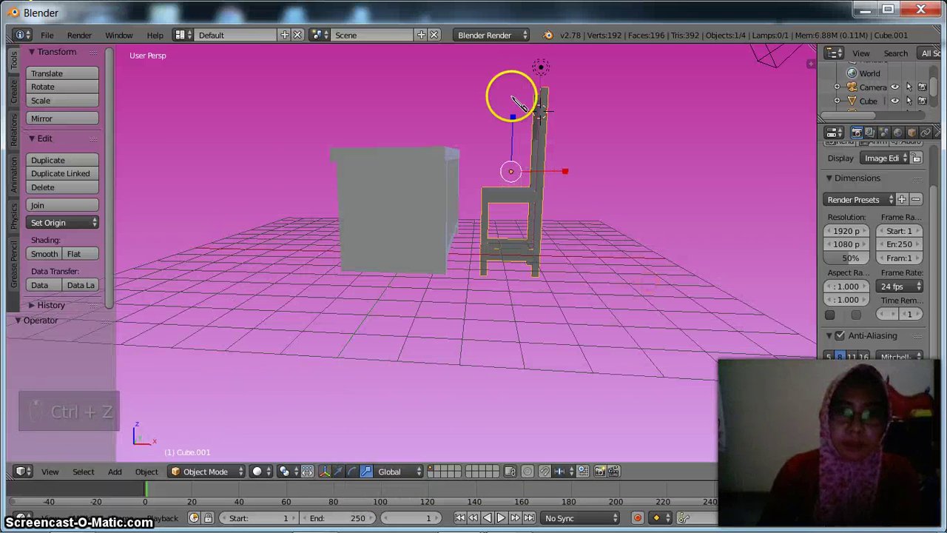
left_click_drag(512, 98, 574, 173)
middle_click_drag(575, 174, 430, 189)
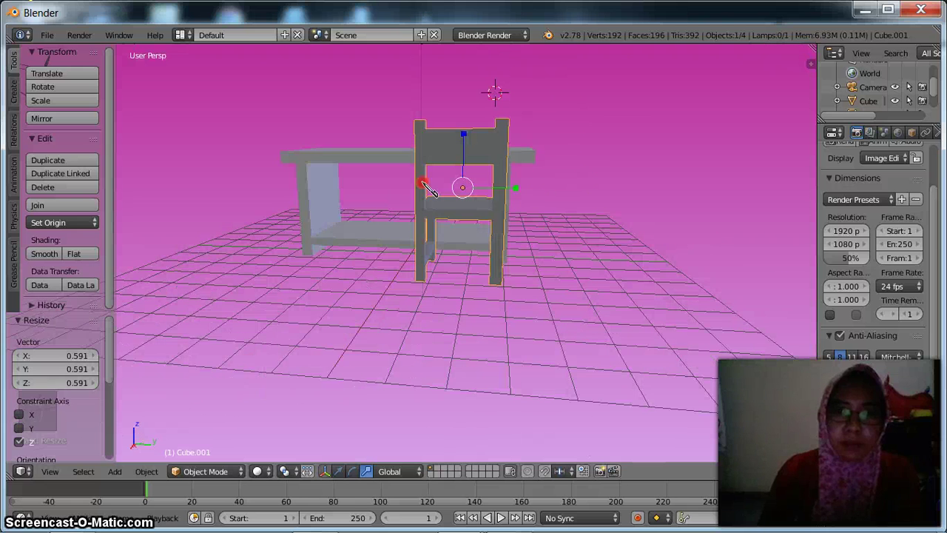
left_click_drag(515, 190, 513, 188)
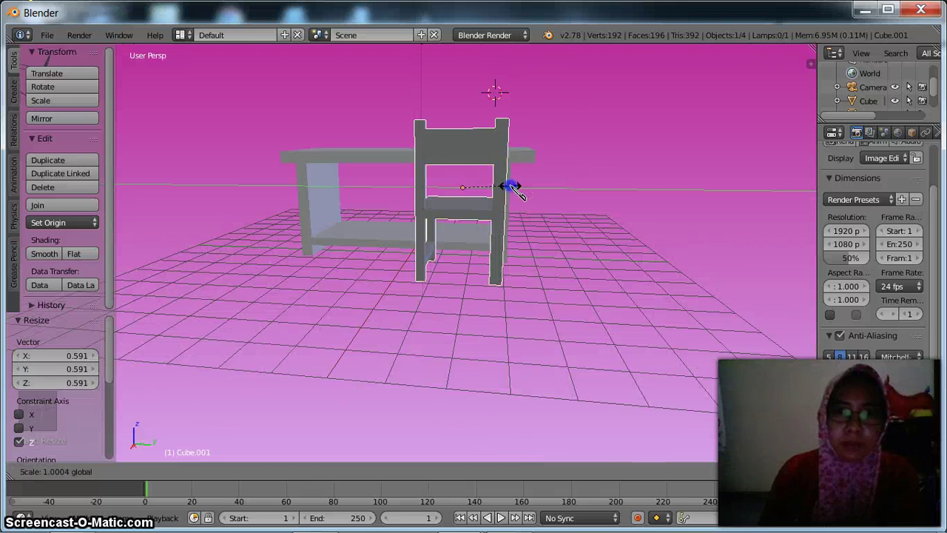
left_click(616, 202)
middle_click_drag(616, 202, 744, 207)
left_click(534, 178)
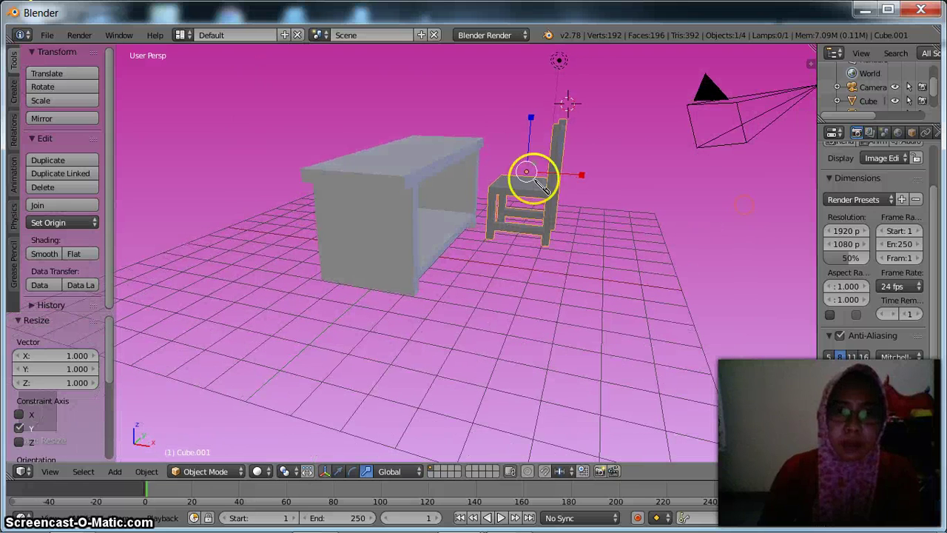
Move the lamp away from the chair, and move the chair by -0.373 in X, -0.615 in Y and -1.092 in Z.
right_click_drag(554, 198, 620, 206)
right_click_drag(521, 198, 509, 262)
key("Escape")
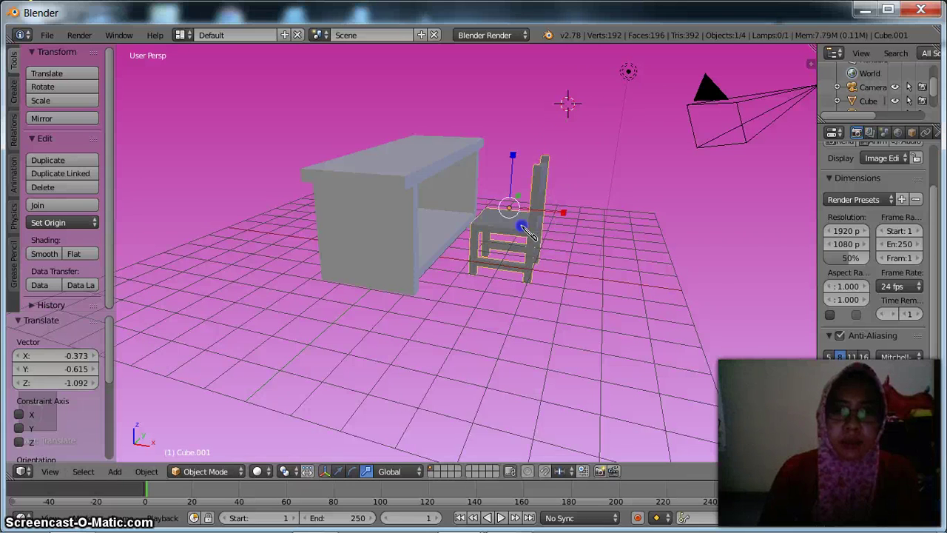
right_click(613, 220)
Select the table and scale it by 0.831 along Z.
middle_click_drag(613, 221, 303, 251)
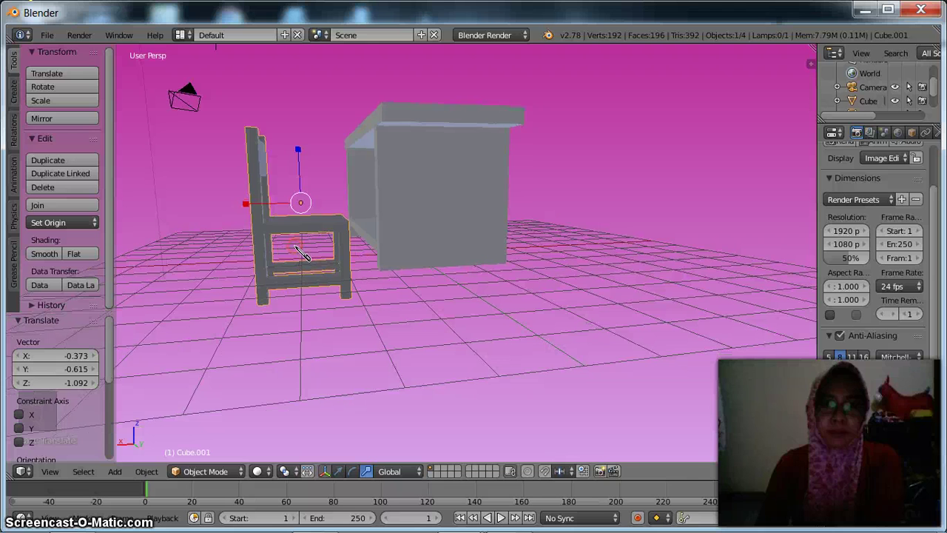
right_click(452, 225)
mouse_move(408, 48)
left_mouse_down()
mouse_move(418, 78)
mouse_move(415, 65)
left_mouse_up()
Move the table by -0.253 in X, 0.303 in Y and -1.447 in Z, and raise it 0.576 along Z.
left_click(339, 471)
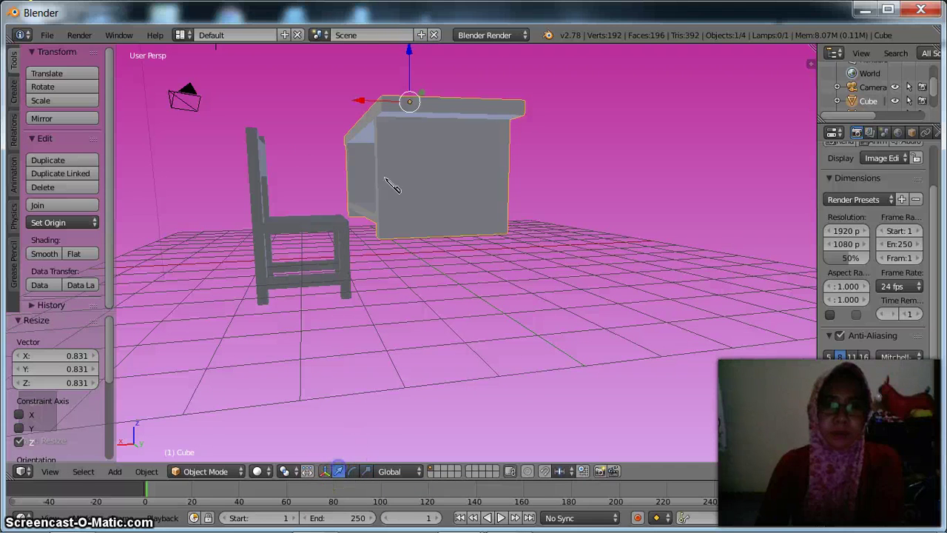
left_click_drag(429, 144, 451, 222)
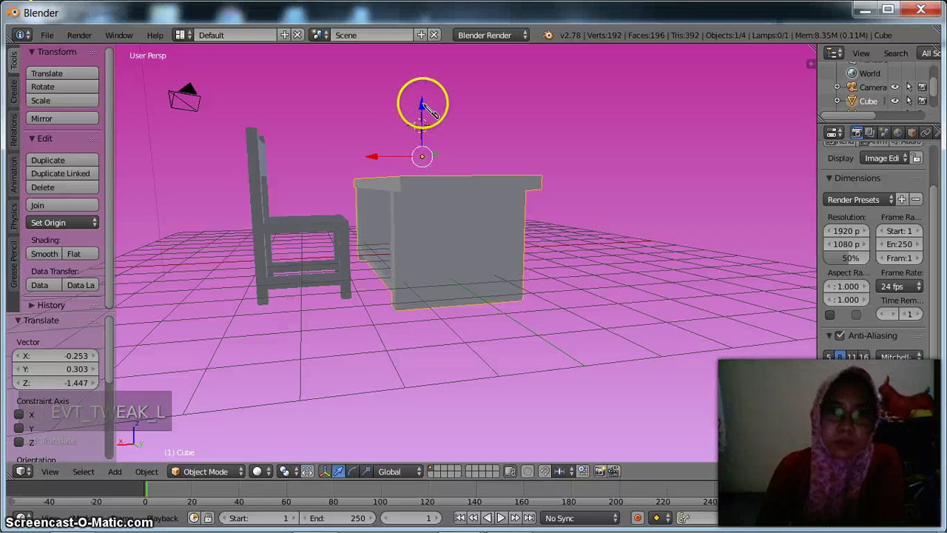
right_click_drag(421, 102, 424, 102)
left_click_drag(428, 108, 425, 89)
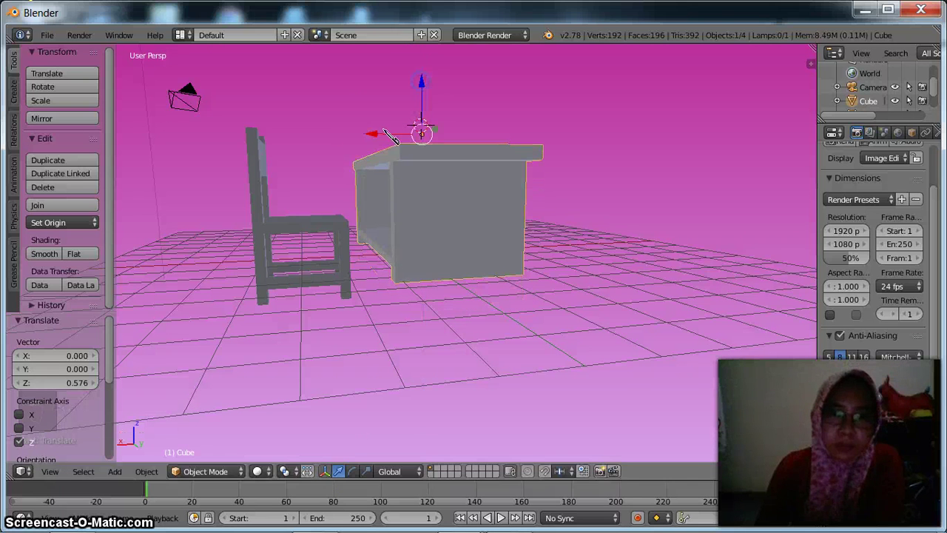
Select the chair, raise it by 0.224 along Z and move it by -1.233 along Y in front of the table.
left_click(300, 230)
mouse_move(293, 153)
left_mouse_down()
mouse_move(296, 127)
mouse_move(297, 141)
left_mouse_up()
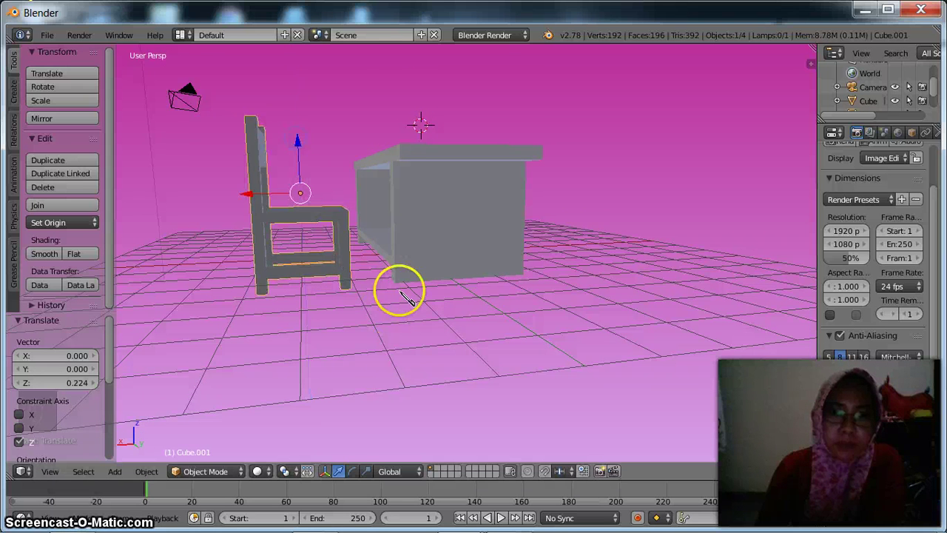
middle_click_drag(400, 295, 578, 321)
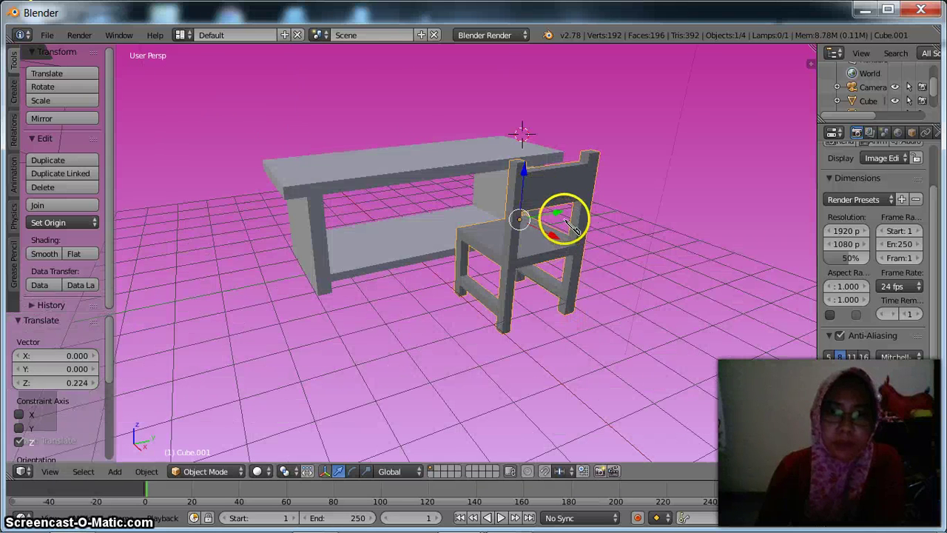
left_click_drag(561, 216, 603, 263)
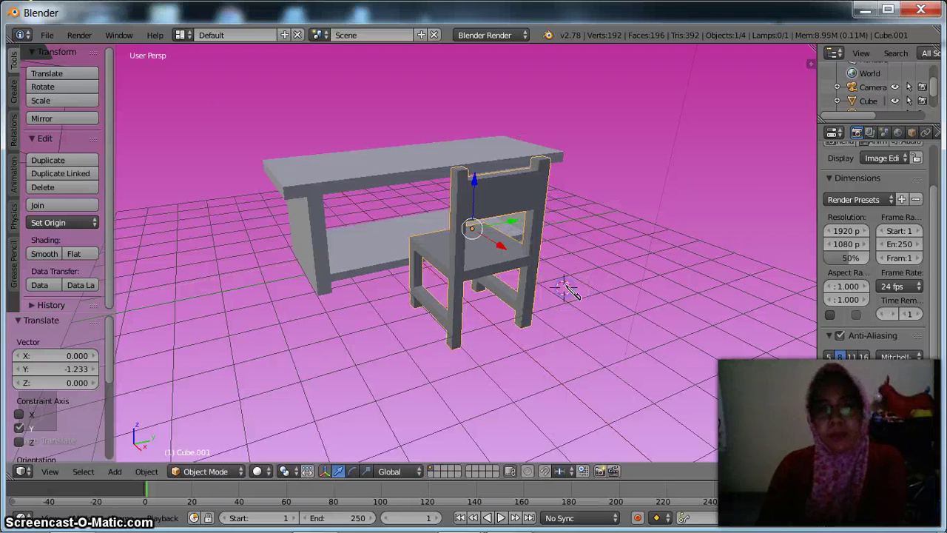
Widen the Outliner and Properties editors and select the chair.
middle_click_drag(583, 257, 667, 270)
right_click(382, 221)
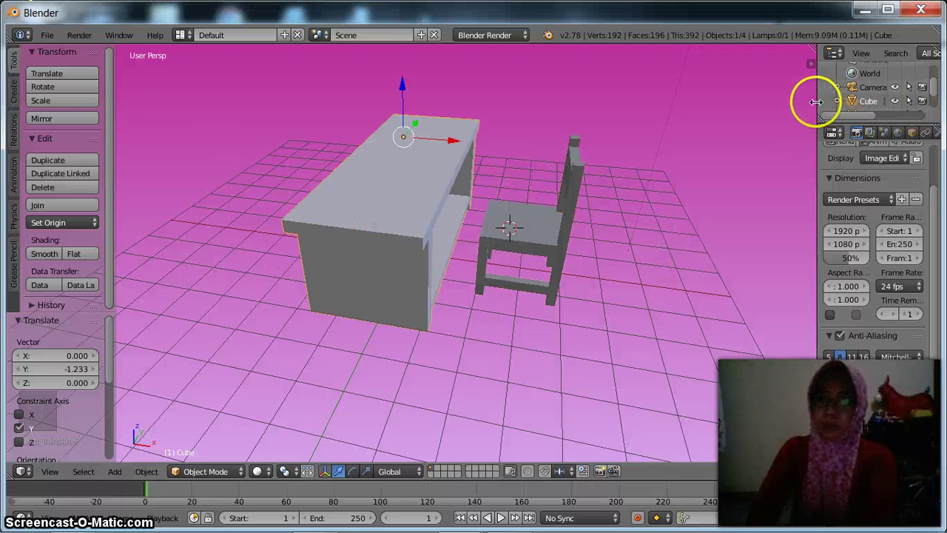
left_click_drag(816, 101, 707, 102)
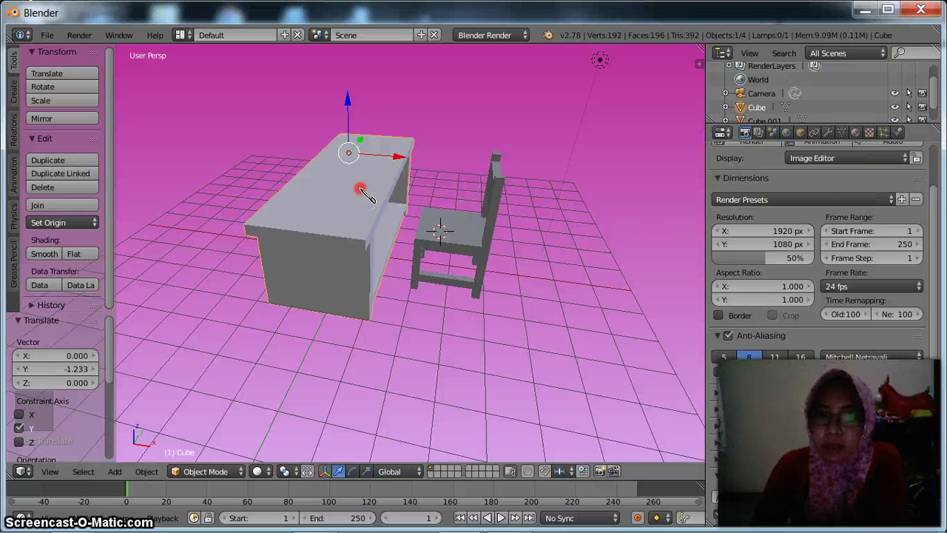
right_click(478, 224)
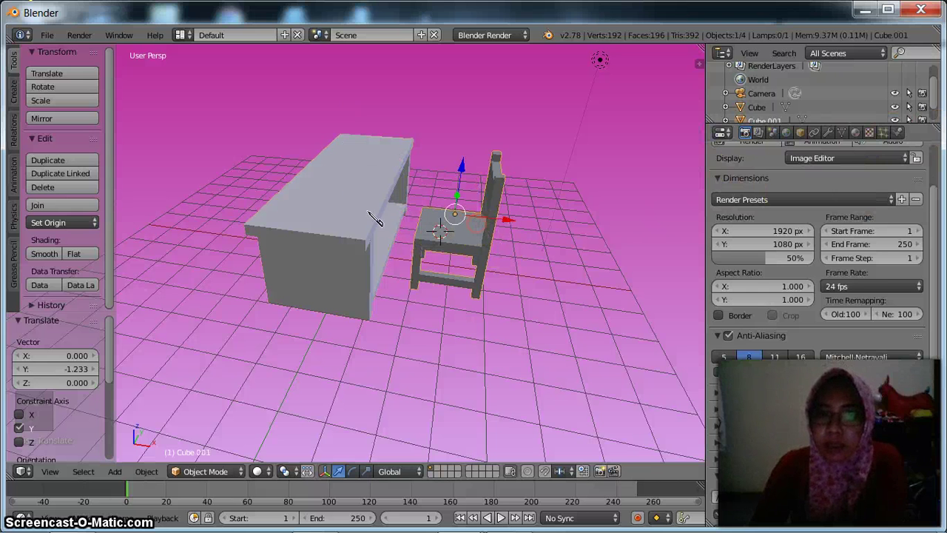
Select the table and the chair together and add a new material named MEJA to the chair, the active object.
right_click(356, 207)
right_click(485, 233)
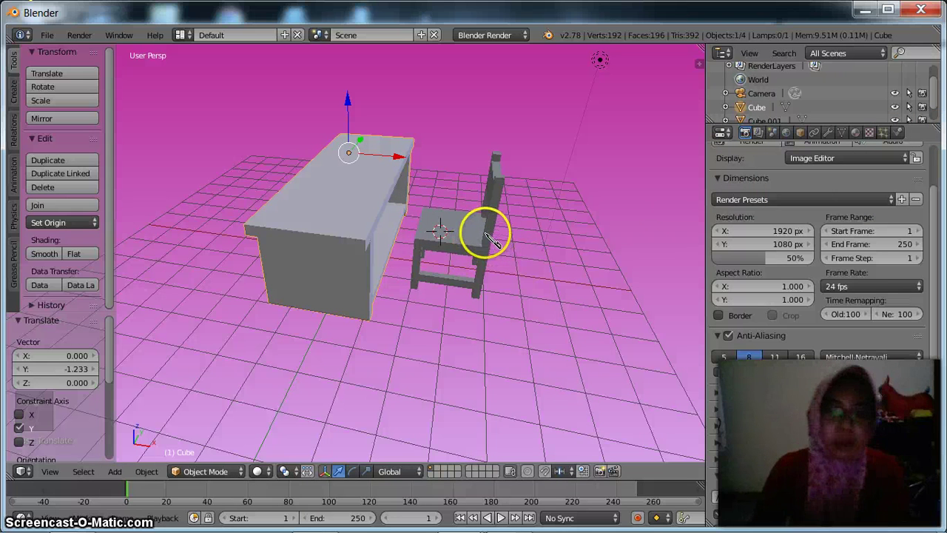
right_click(468, 238, "shift")
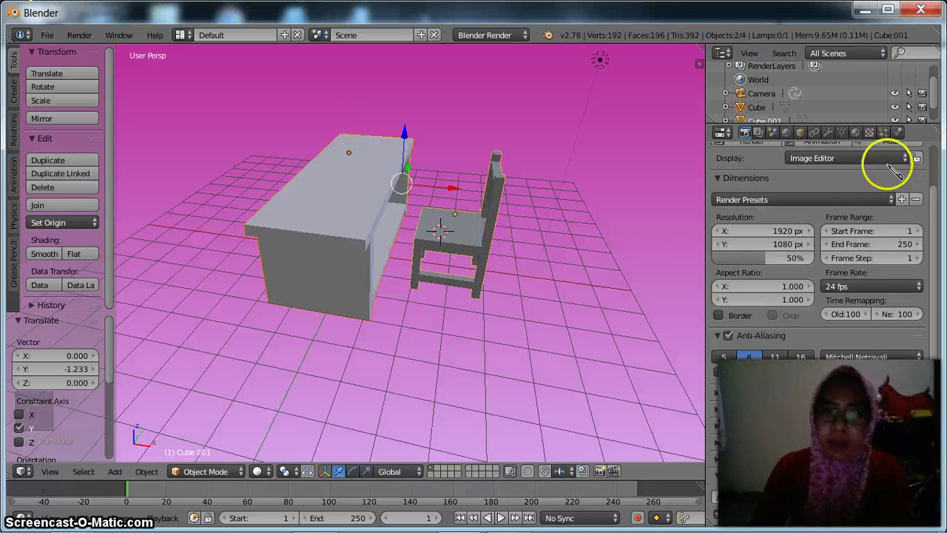
left_click(857, 133)
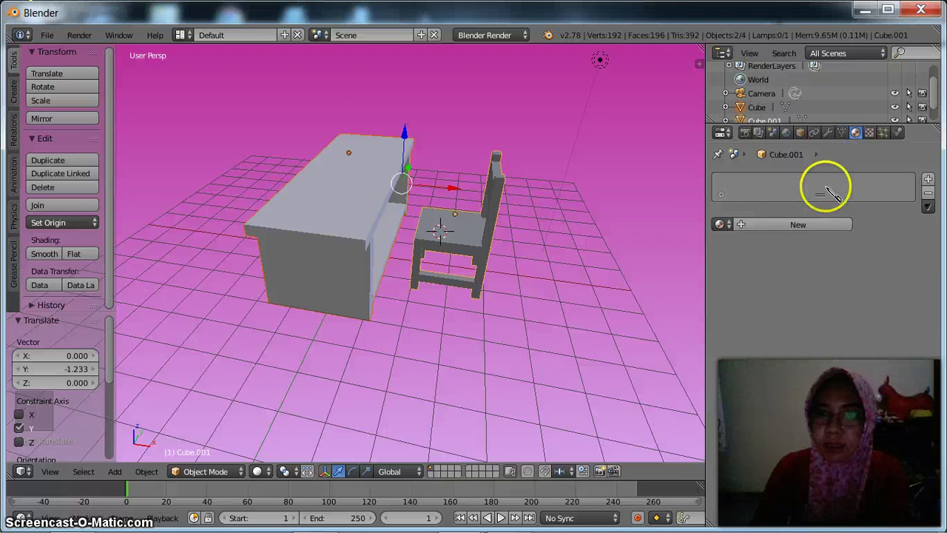
left_click(798, 227)
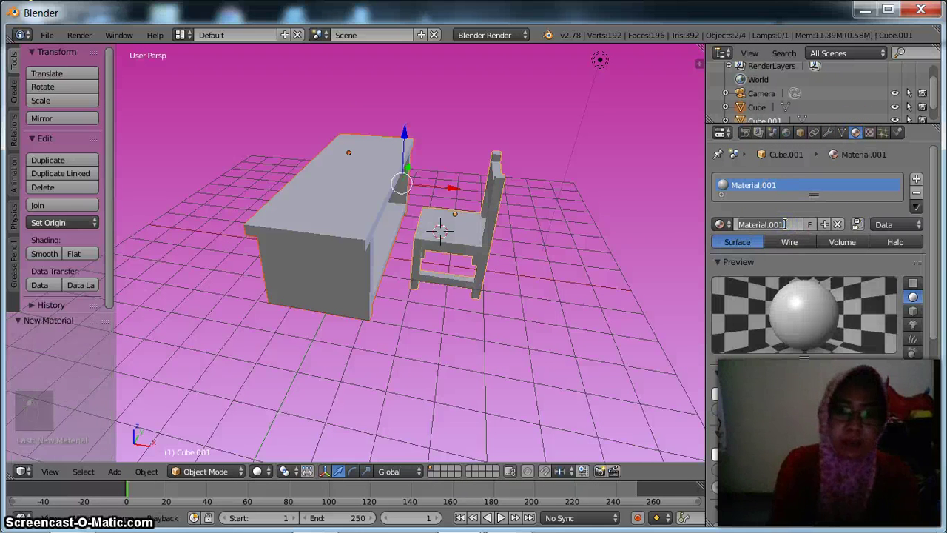
type("JA")
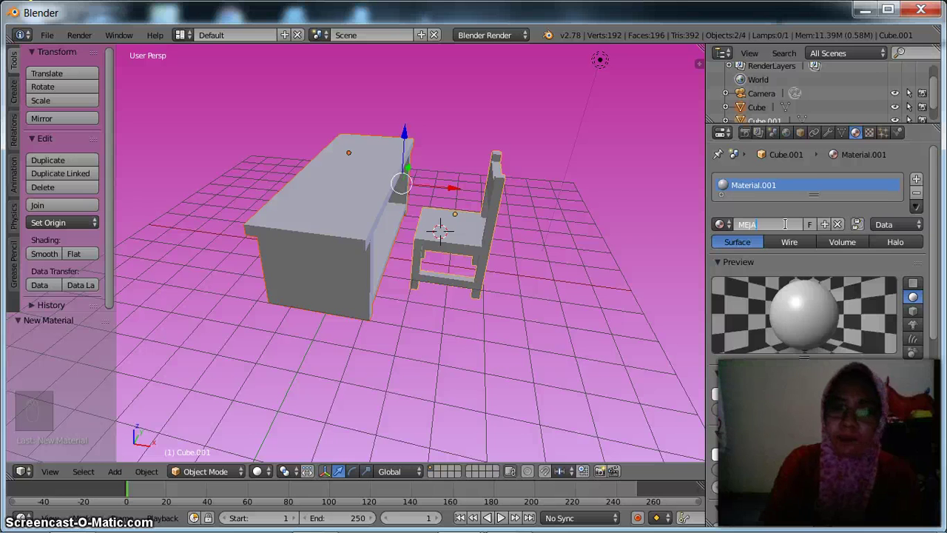
Set the diffuse colour of the chair's MEJA material to orange-brown, and give the table's material a matching diffuse colour.
left_click(764, 393)
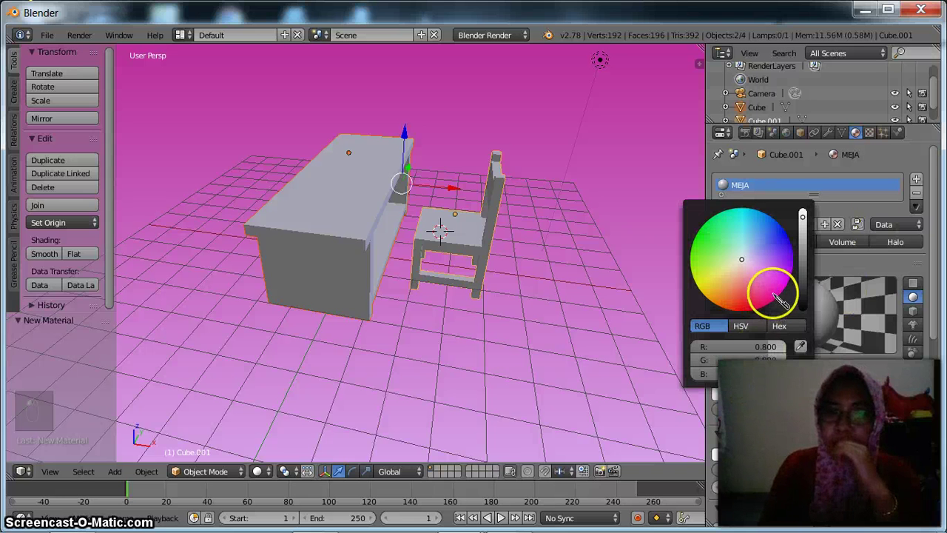
left_click_drag(774, 294, 737, 305)
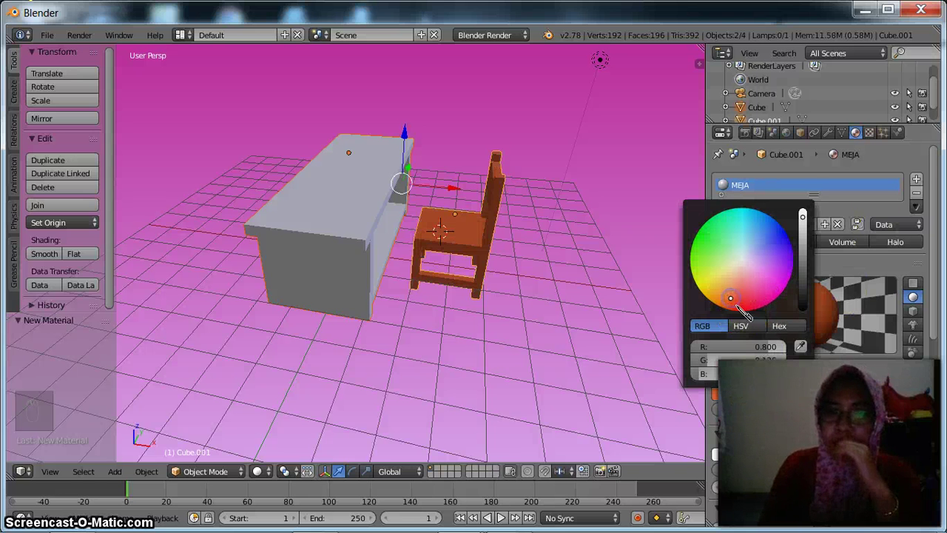
right_click(353, 217)
left_click(752, 387)
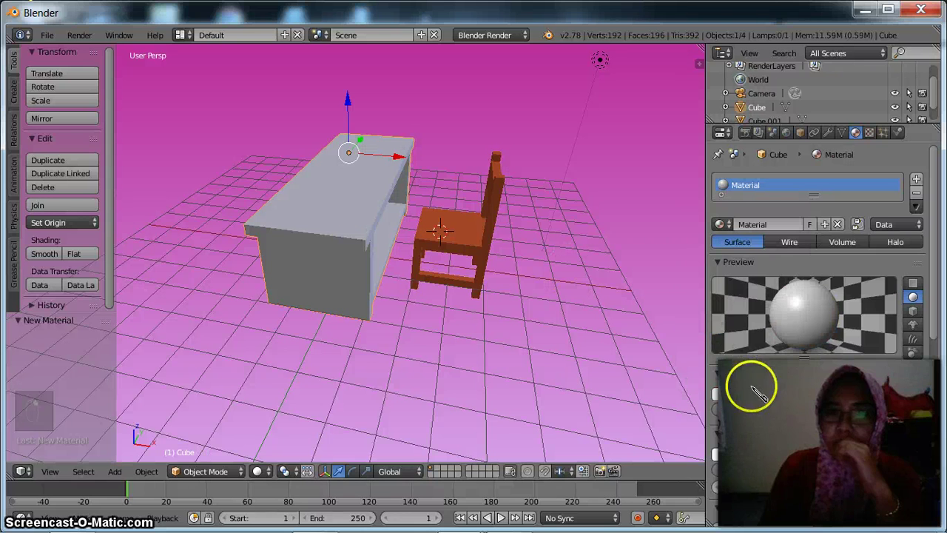
left_click(727, 293)
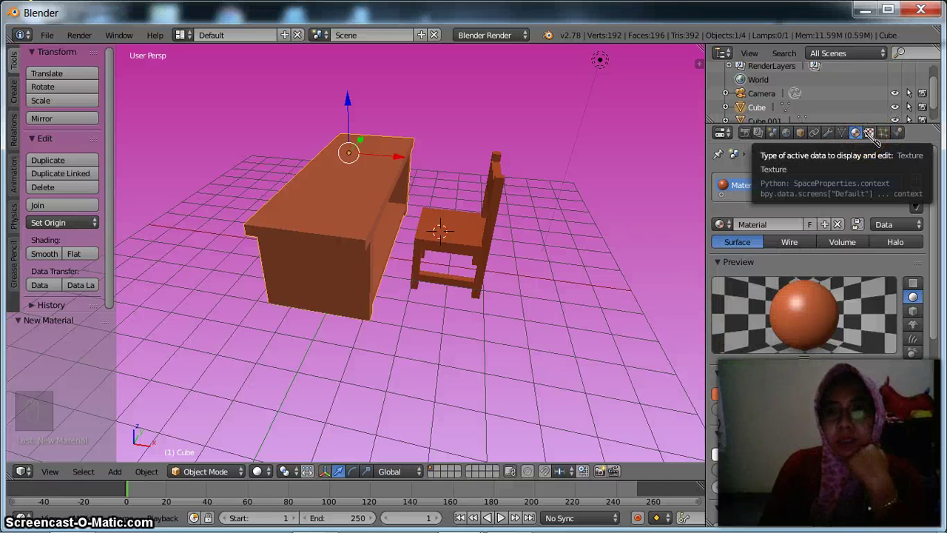
Remove the existing texture Tex from the table's material and add a new image texture named MEJA.
left_click(870, 135)
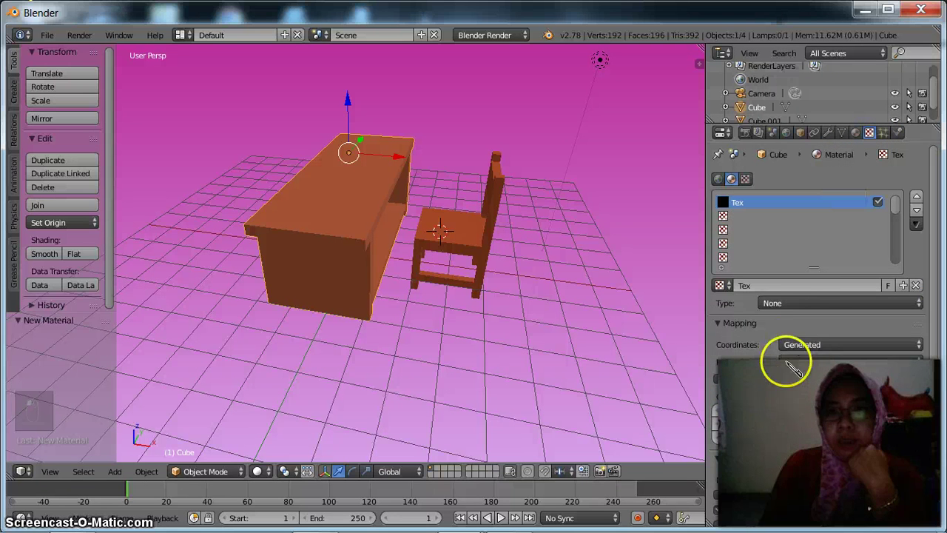
scroll(854, 363, "down", 4)
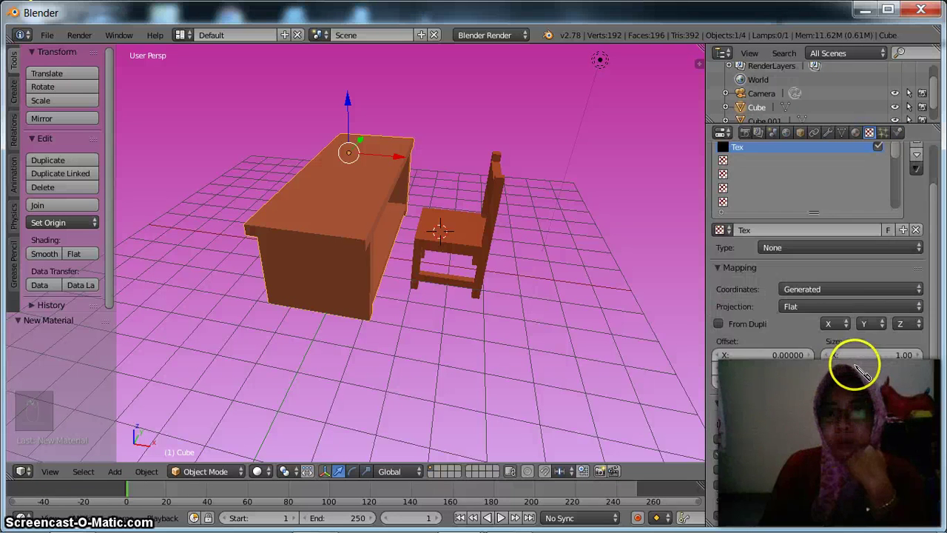
scroll(851, 367, "up", 4)
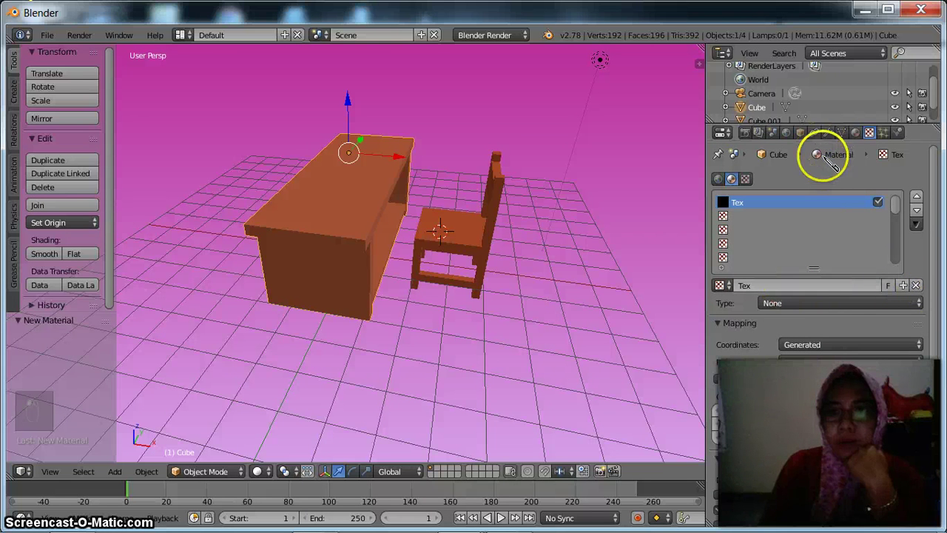
left_click(861, 286)
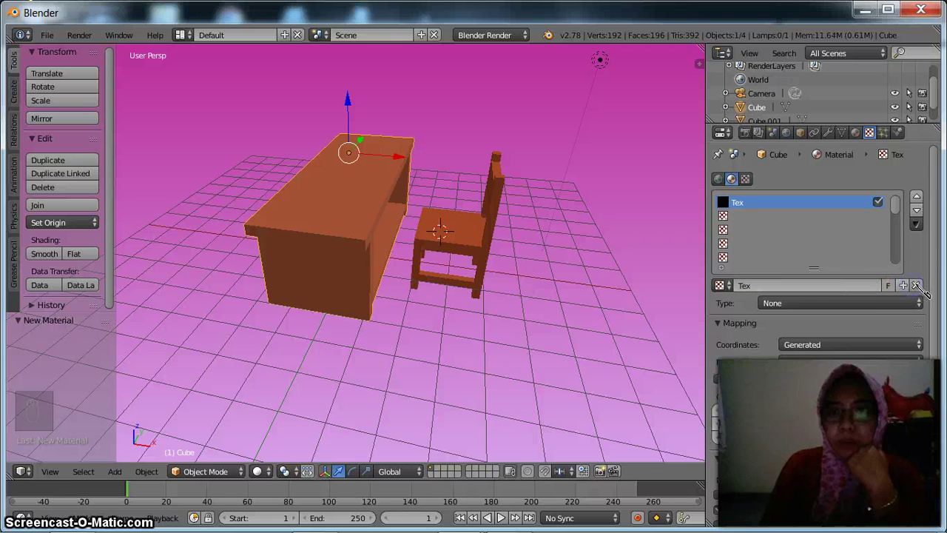
left_click(917, 286)
left_click(870, 284)
left_click(797, 286)
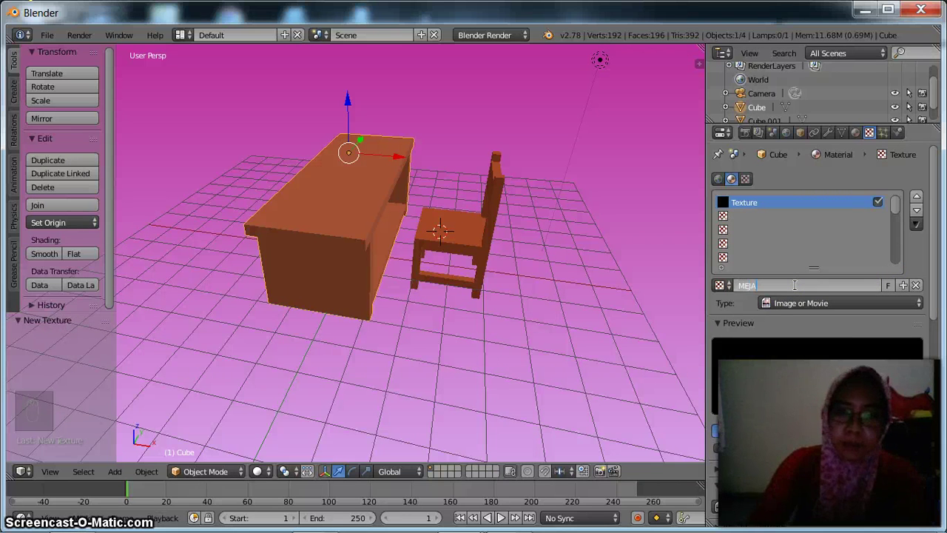
type("MEJA")
Load Chrysanthemum.jpg from drive F: as the image of the table's MEJA texture.
left_click(880, 508)
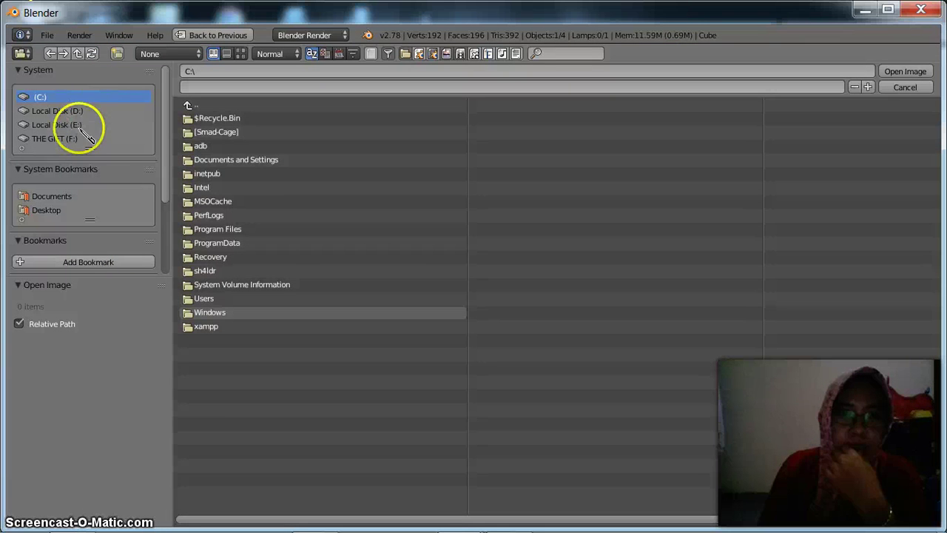
left_click(74, 138)
left_click(224, 298)
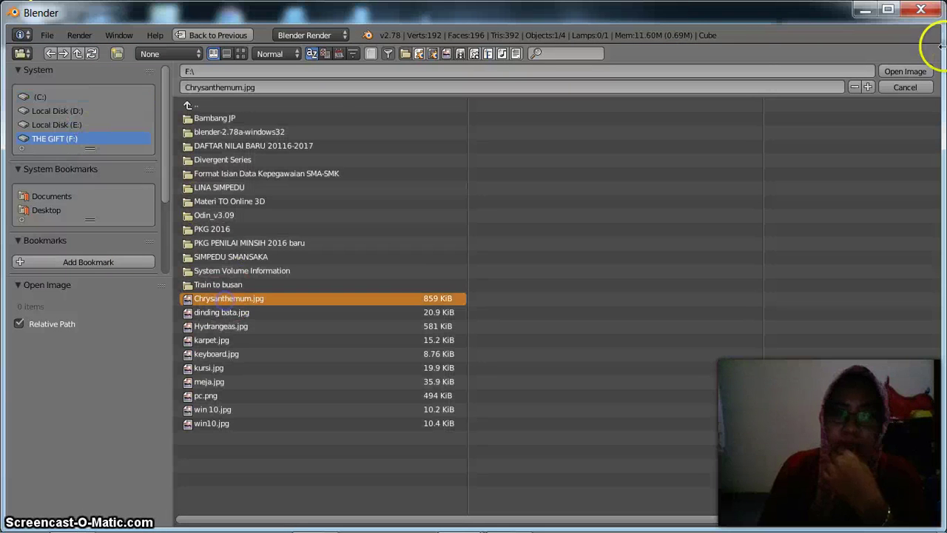
left_click(905, 71)
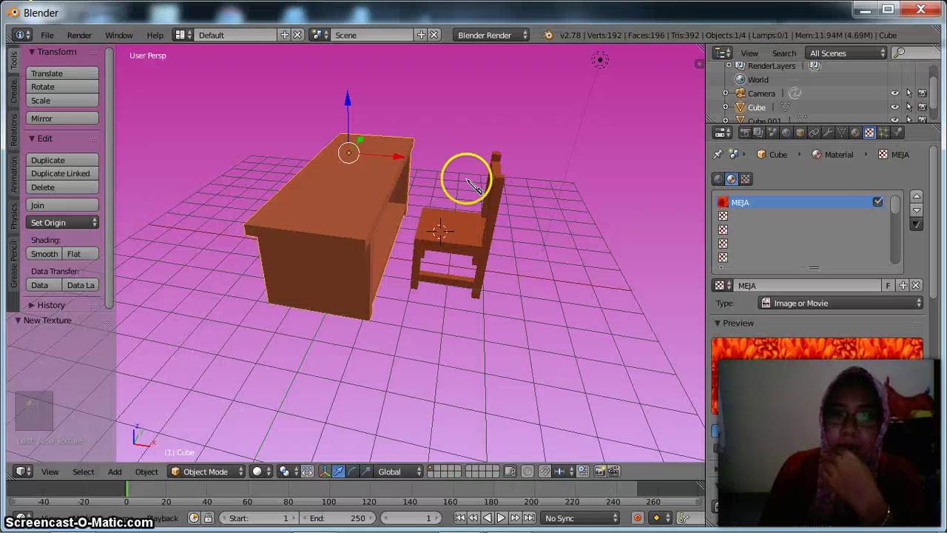
Select the chair and add a new image texture to its MEJA material.
left_click(744, 131)
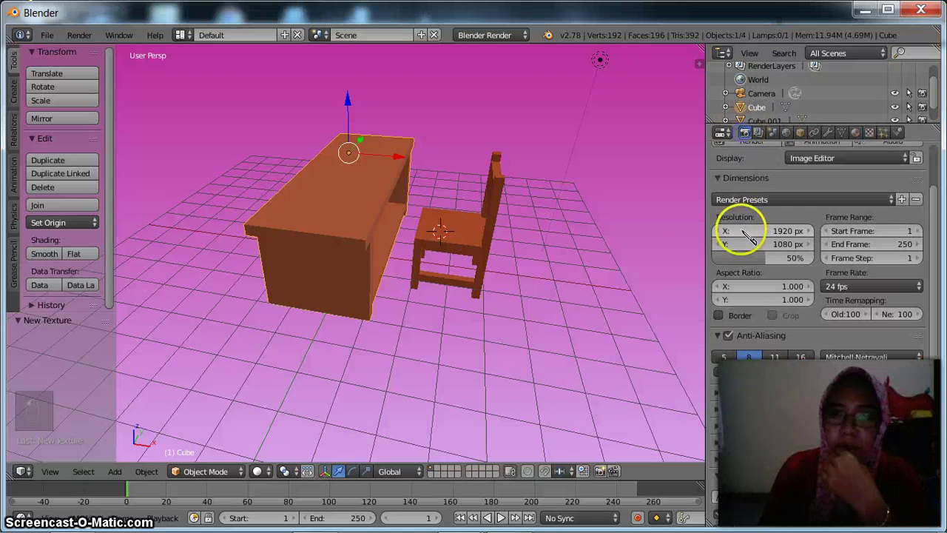
right_click(481, 223)
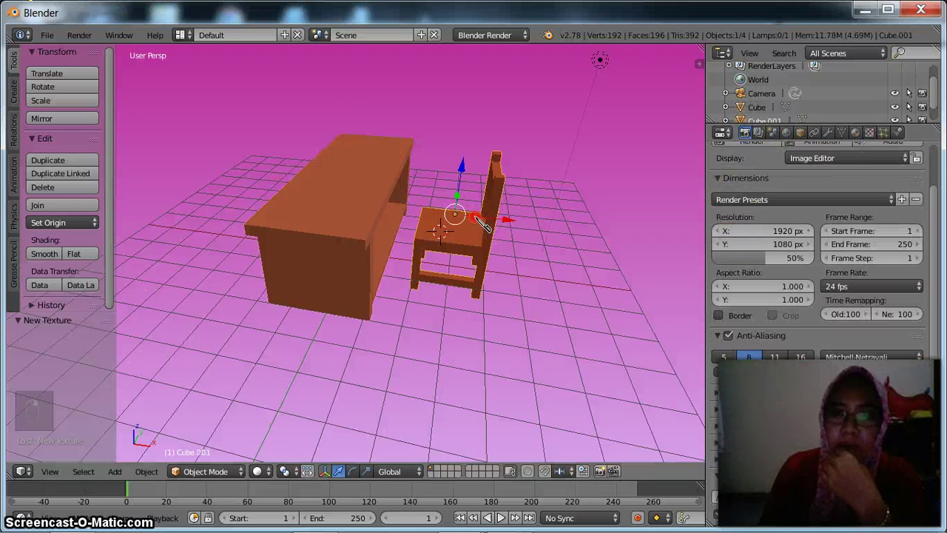
left_click(856, 132)
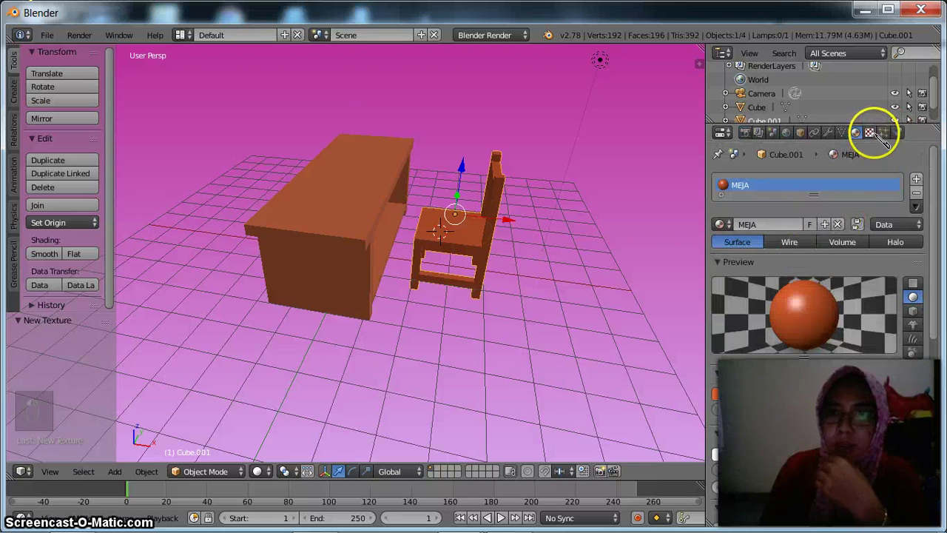
left_click(869, 131)
left_click(826, 284)
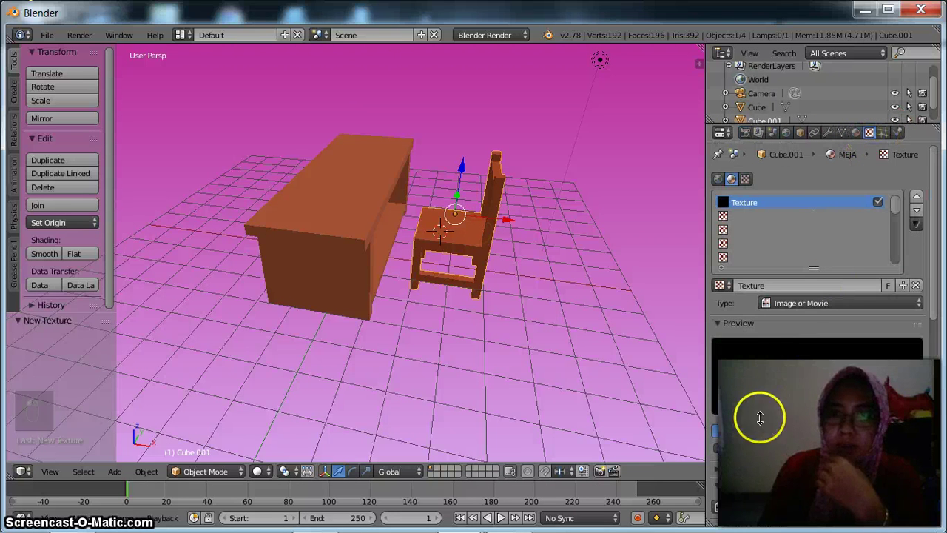
Load Chrysanthemum.jpg from drive F: as the image of the chair's texture.
scroll(860, 436, "down", 3)
left_click(862, 422)
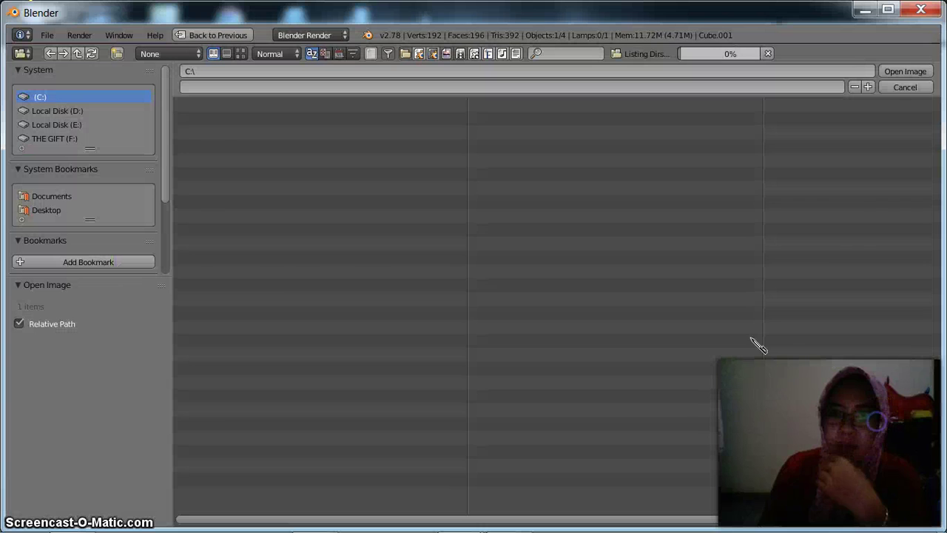
left_click(65, 141)
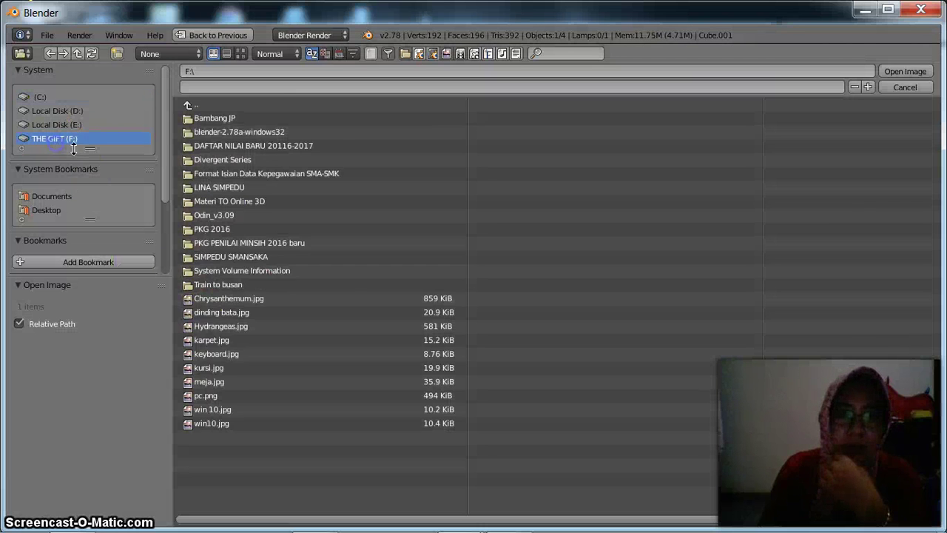
left_click(222, 298)
left_click(905, 71)
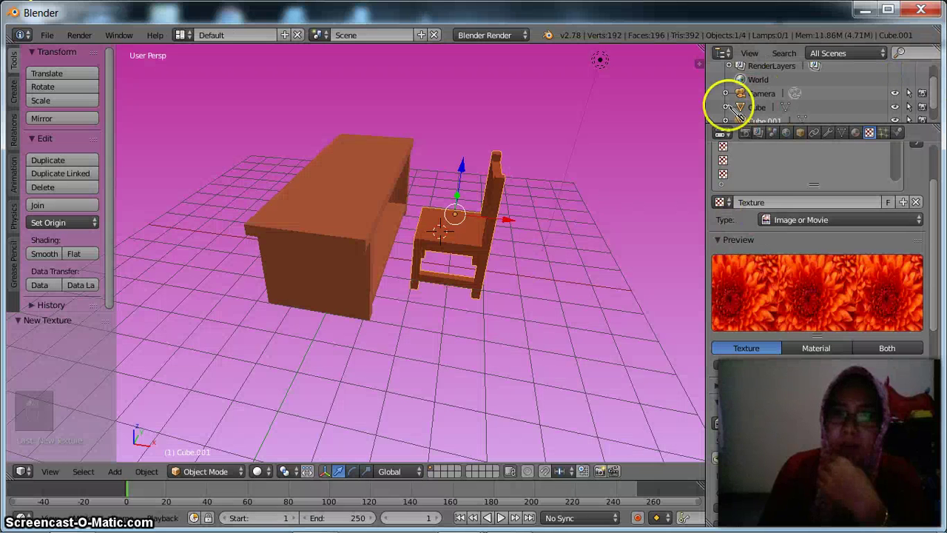
Render the scene to check the textured table and chair, and return to the 3D view.
left_click(744, 133)
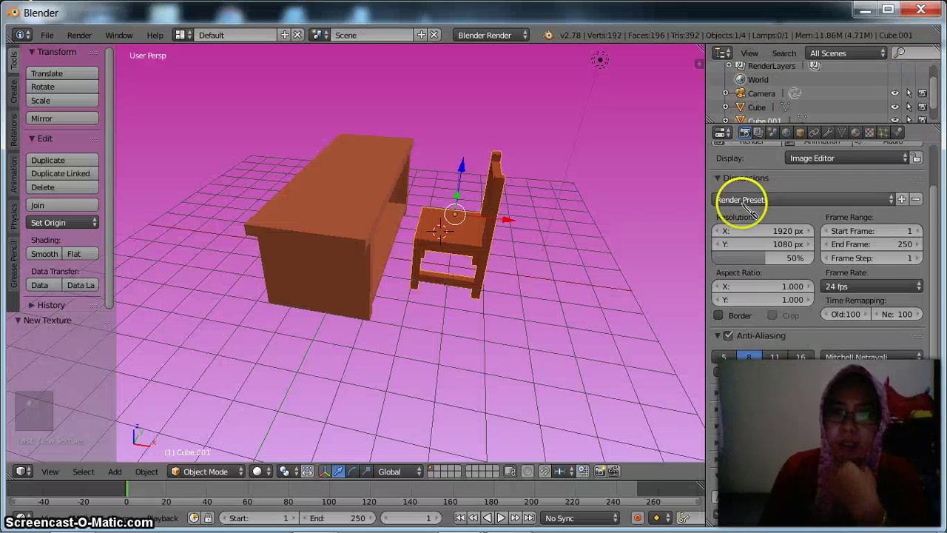
scroll(740, 211, "up", 2)
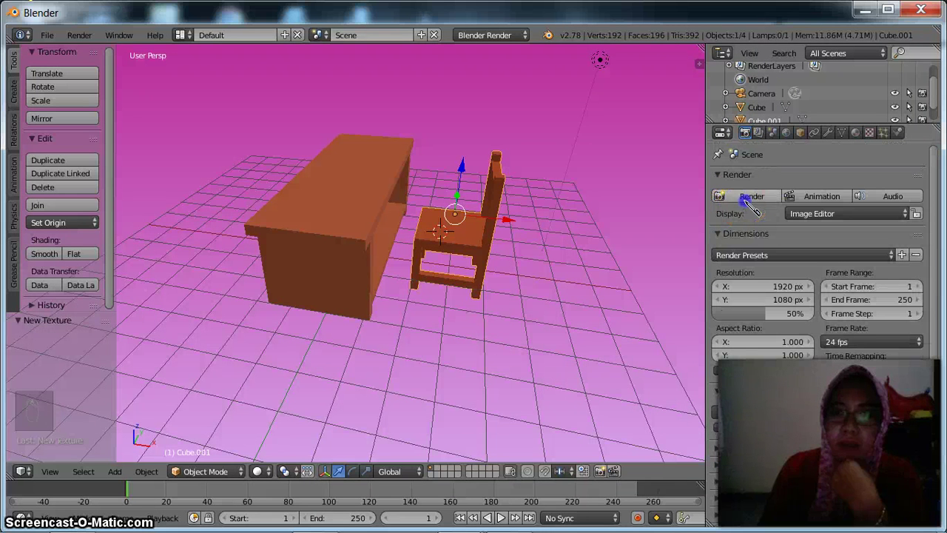
left_click(751, 199)
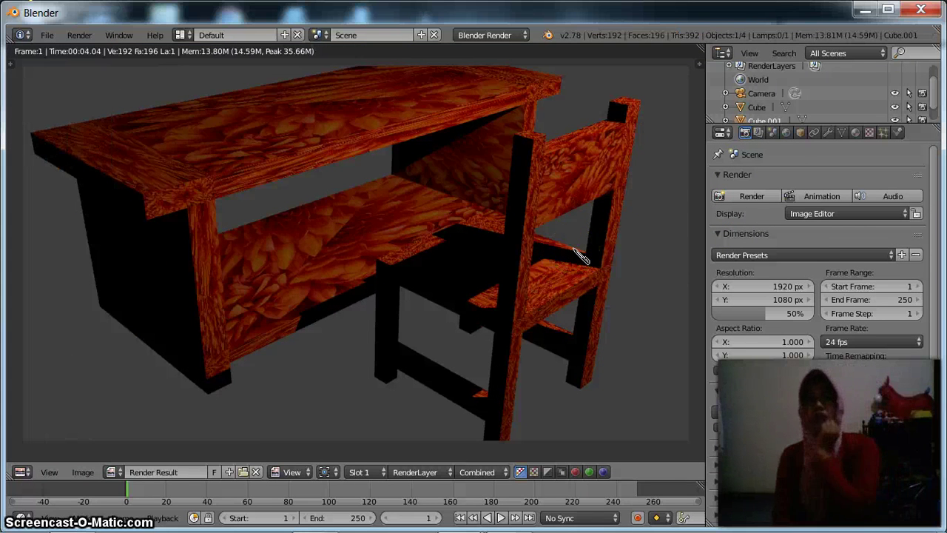
left_click(494, 80)
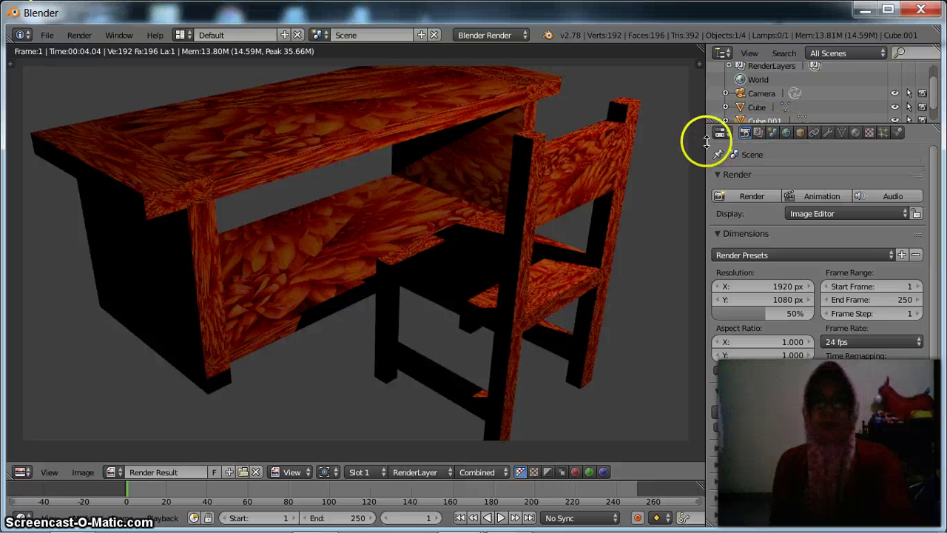
key("Escape")
key("Escape")
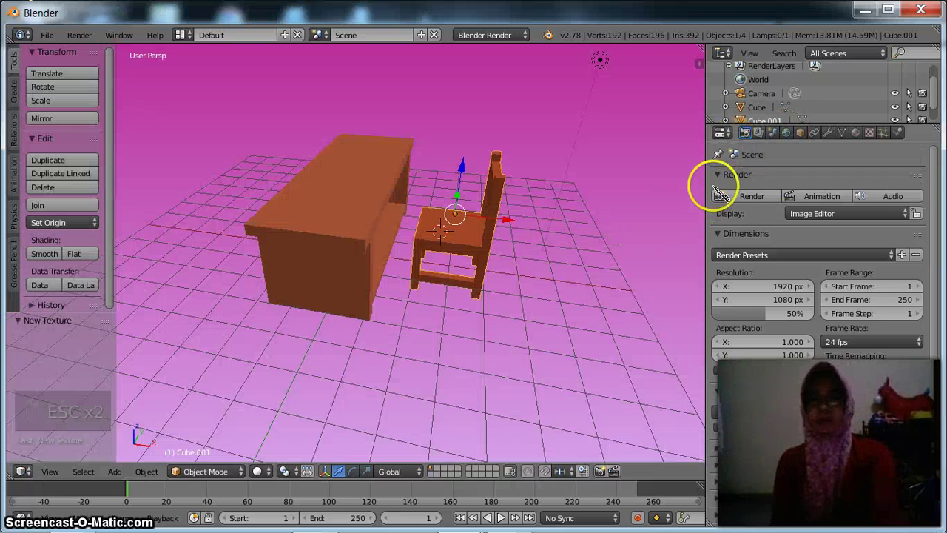
Set the world's horizon colour to a yellowish green with R 0.262, G 0.380 and B 0.049.
left_click(786, 134)
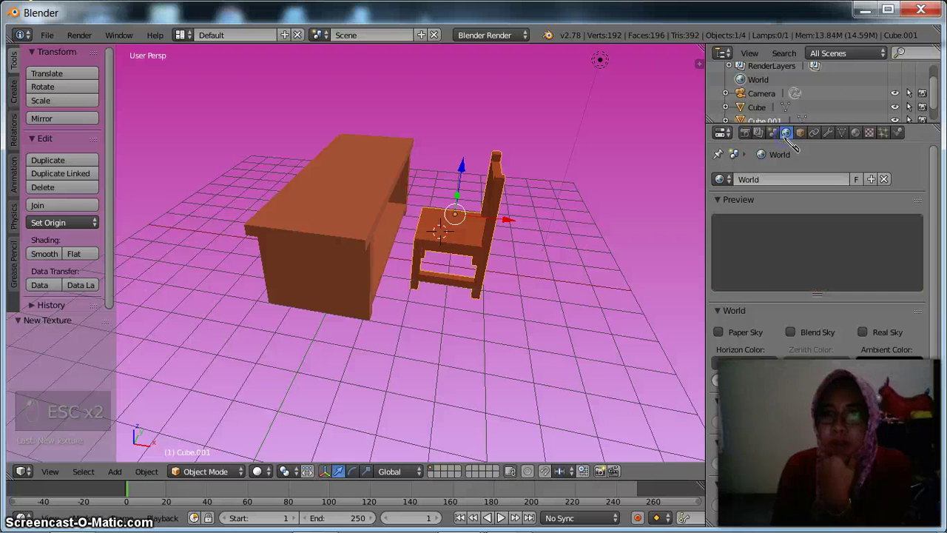
left_click(745, 362)
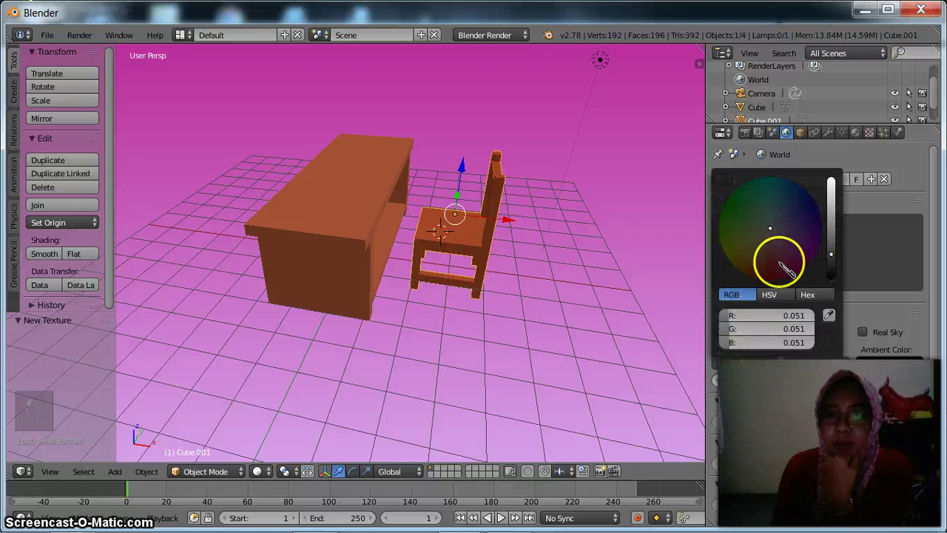
left_click(777, 262)
left_click(756, 254)
left_click(739, 237)
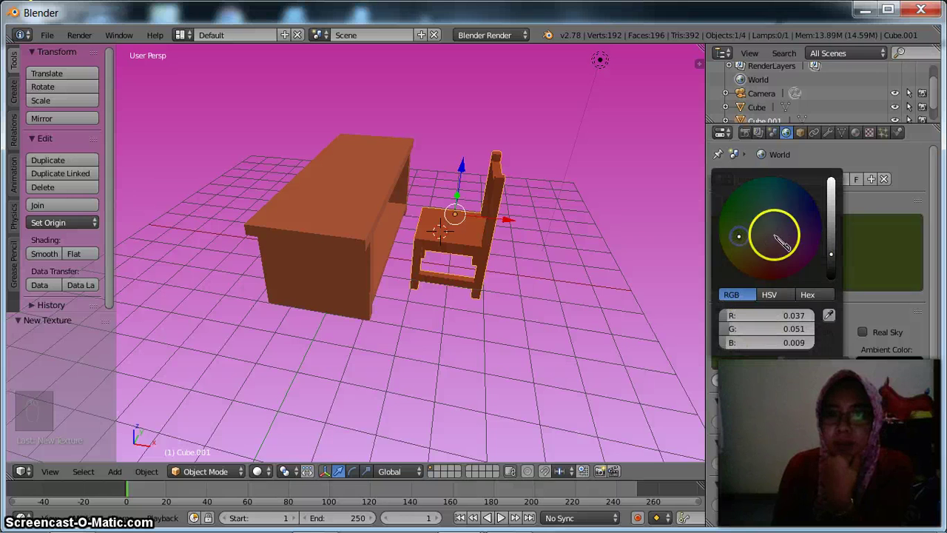
scroll(773, 235, "up", 7)
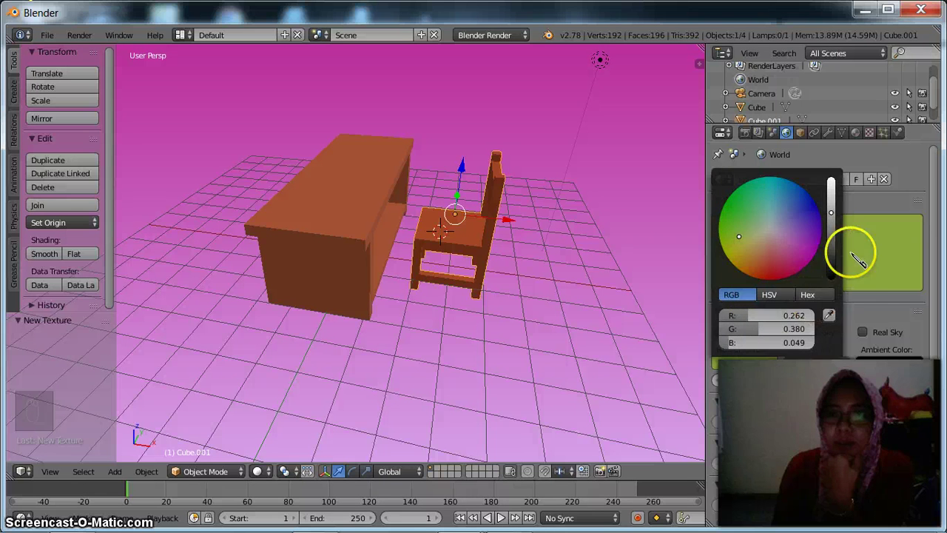
Enable Blend Sky for the world and set its zenith colour to purple.
left_click(791, 332)
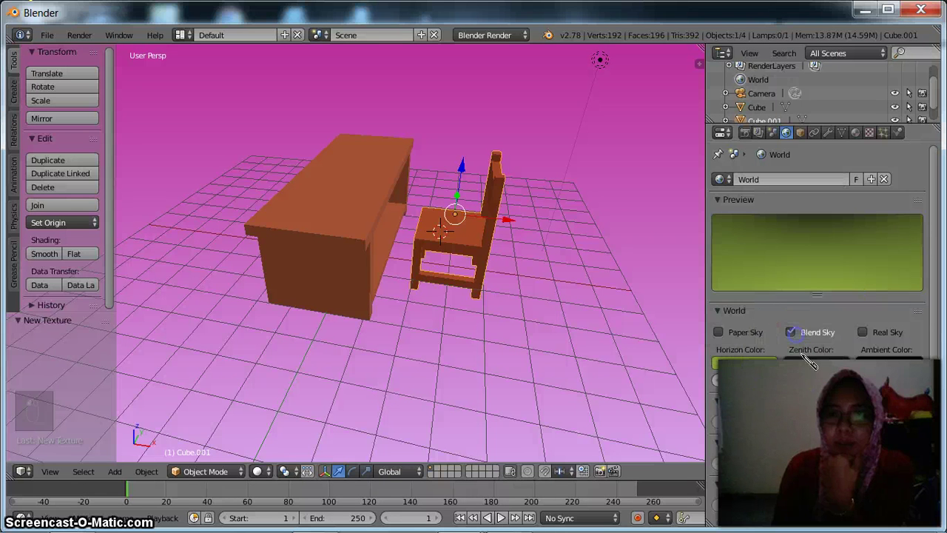
left_click(813, 374)
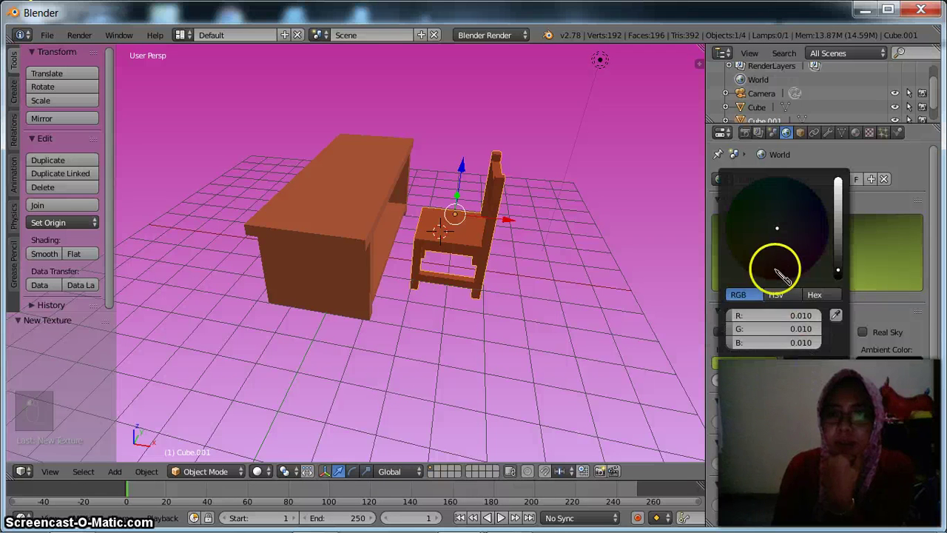
scroll(783, 259, "up", 10)
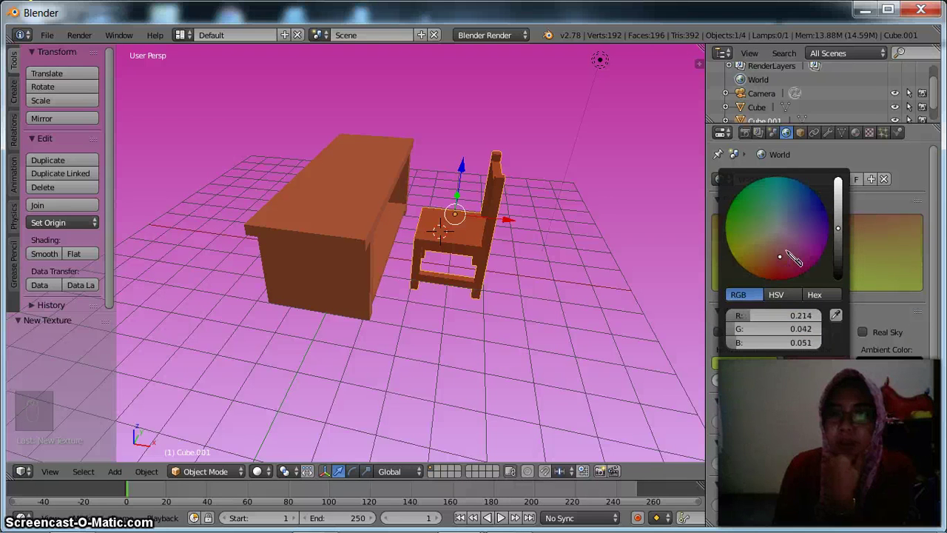
scroll(817, 455, "down", 4)
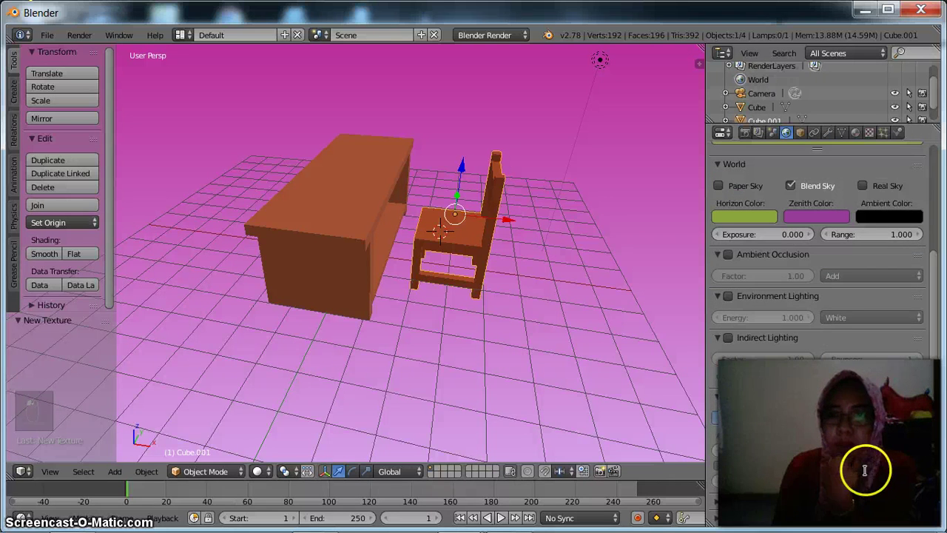
key("BackSpace")
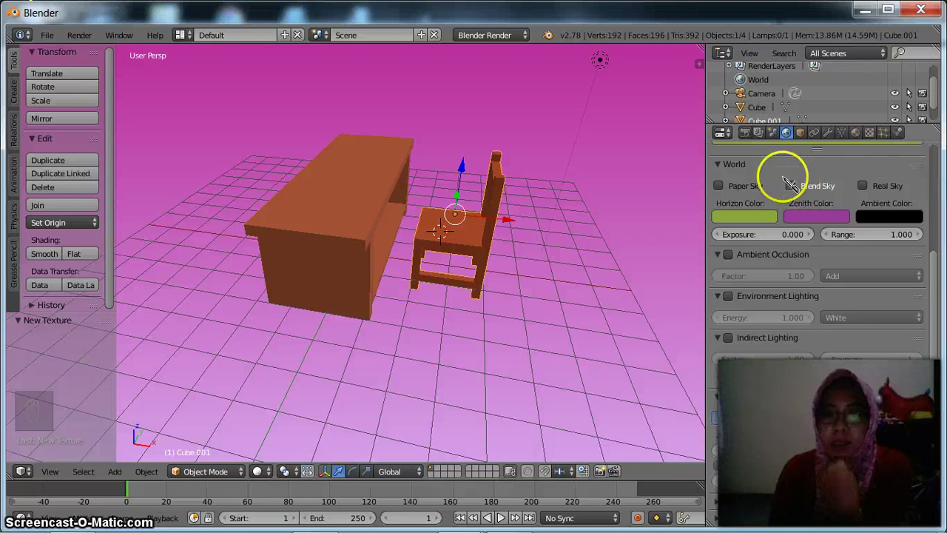
Render the scene, examine the blended sky and the framing of the table and chair, and return to the 3D view.
left_click(746, 133)
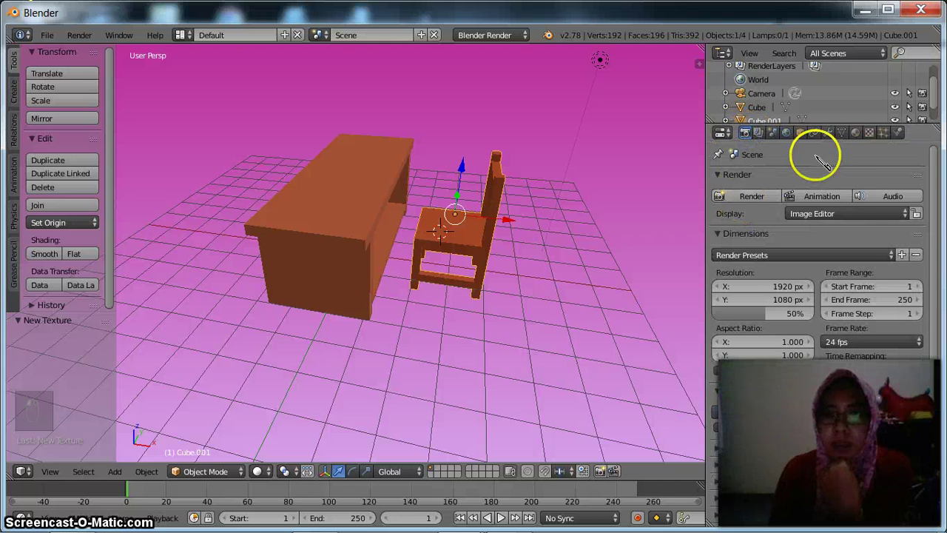
left_click(752, 197)
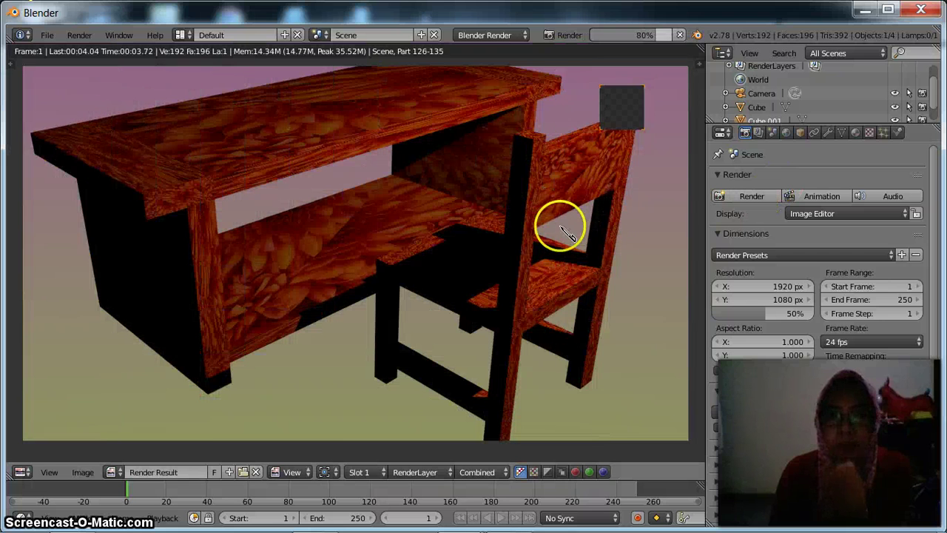
scroll(566, 229, "down", 1)
scroll(566, 231, "down", 1)
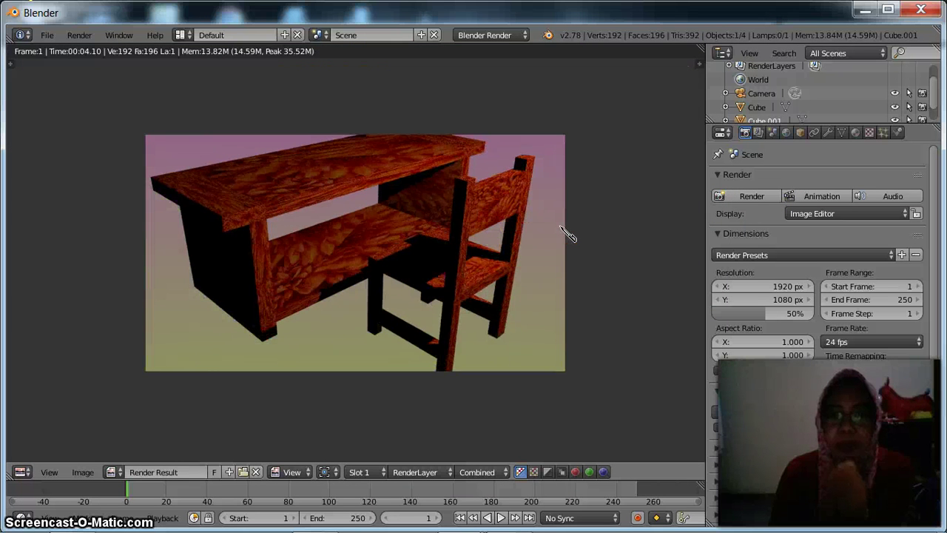
scroll(566, 232, "up", 1)
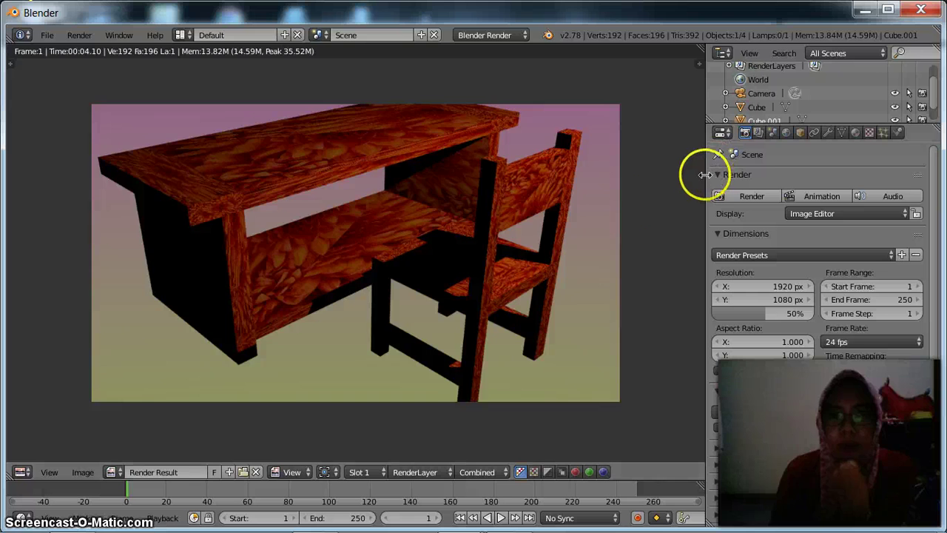
scroll(644, 202, "down", 1)
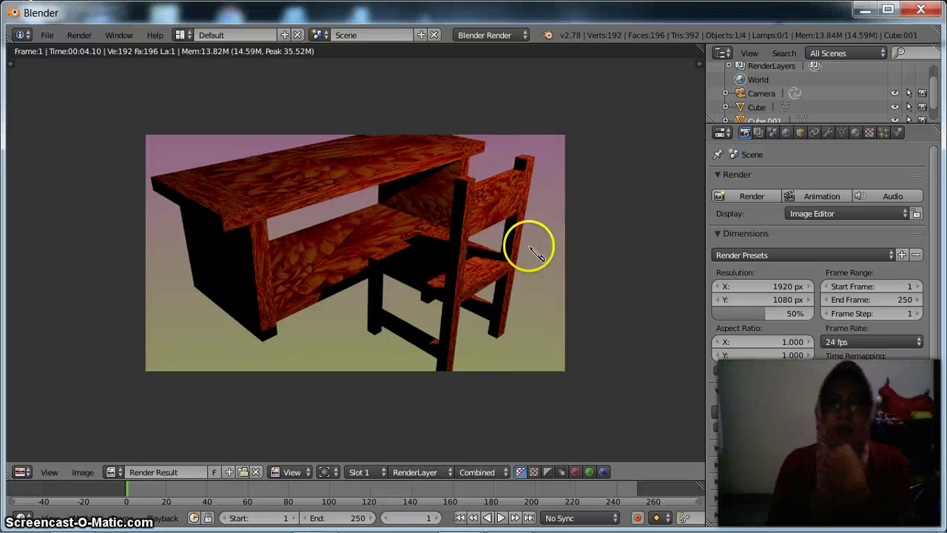
middle_click_drag(531, 241, 560, 222)
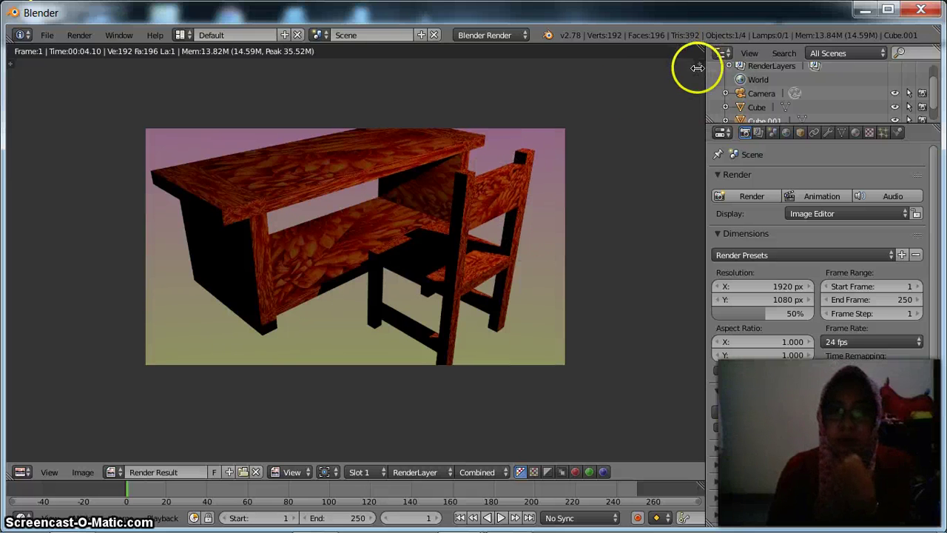
left_click_drag(661, 72, 567, 88)
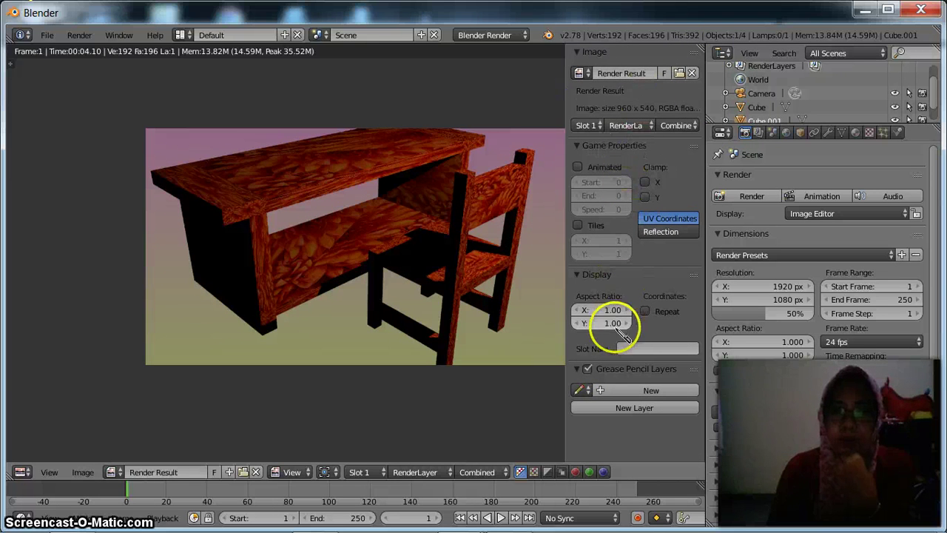
left_click_drag(509, 146, 536, 169)
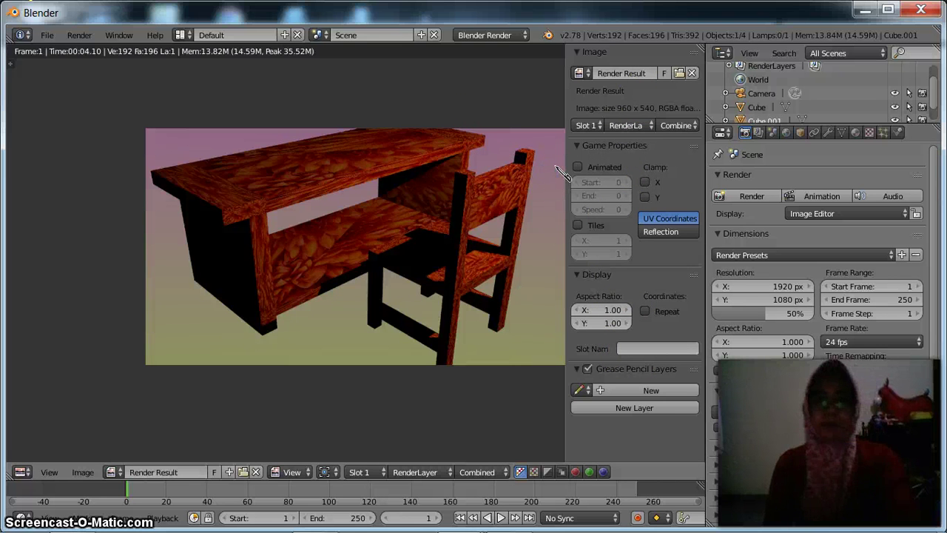
key("Escape")
Look through the camera and turn on Lock Camera to View.
key("KP_0")
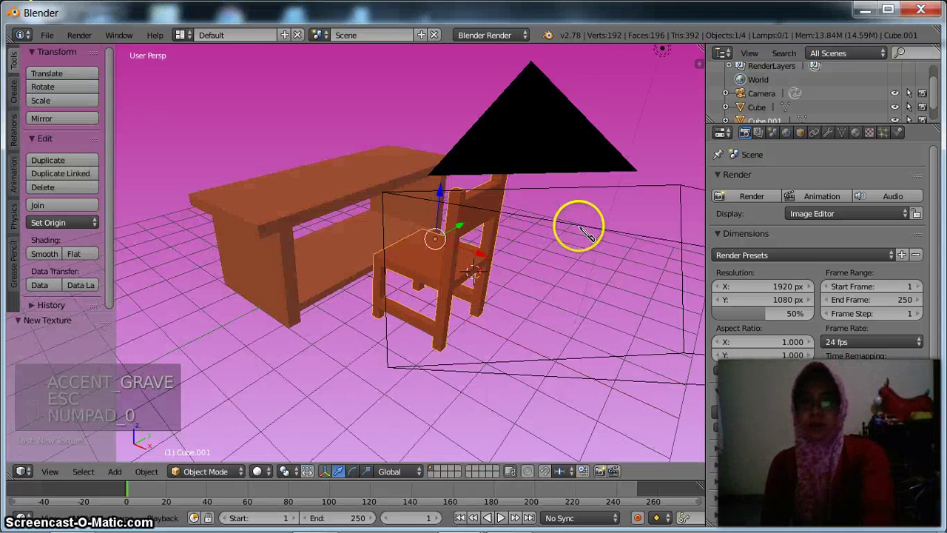
middle_click_drag(506, 260, 526, 256)
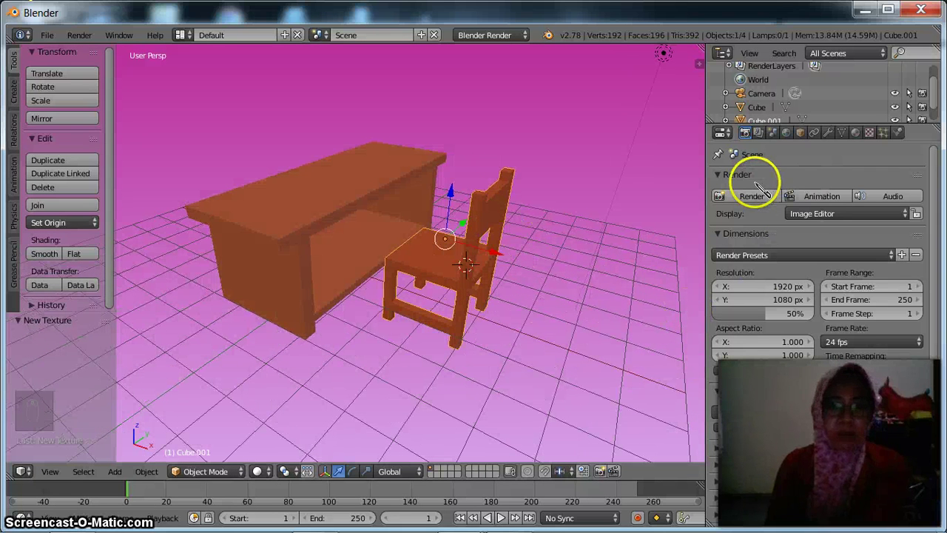
key("ctrl+z")
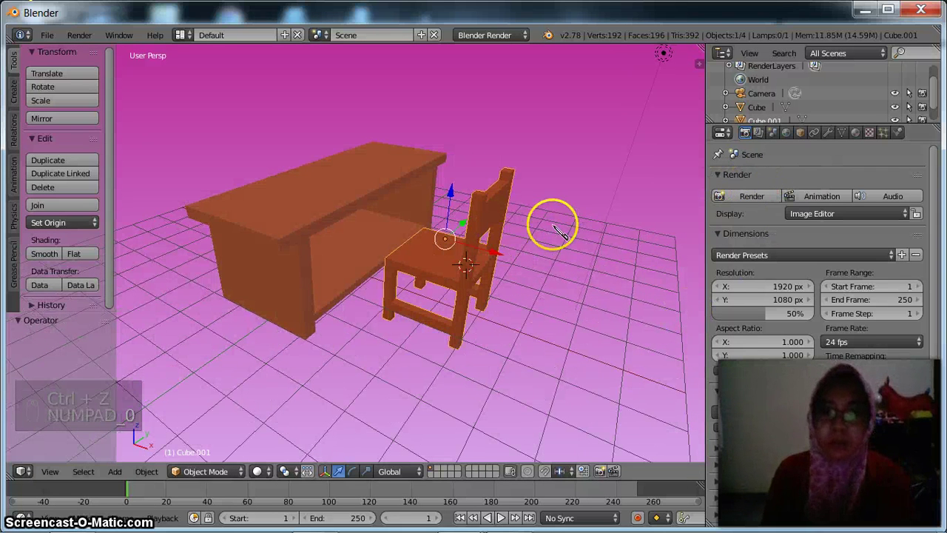
key("KP_0")
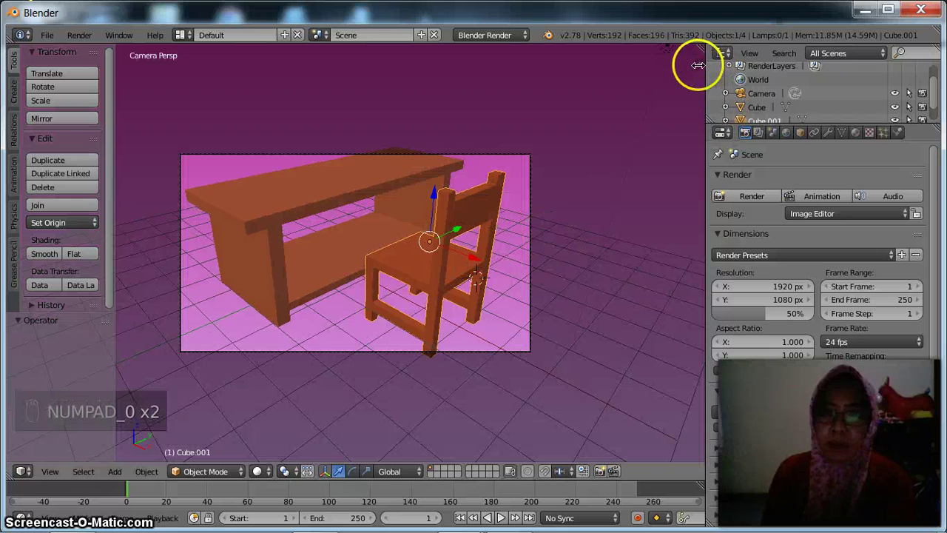
left_click(641, 55)
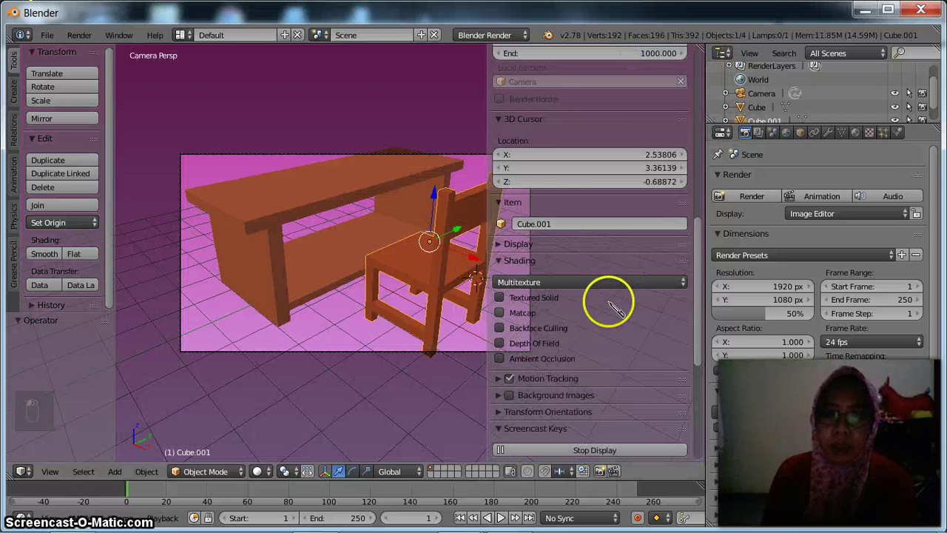
scroll(581, 355, "down", 8)
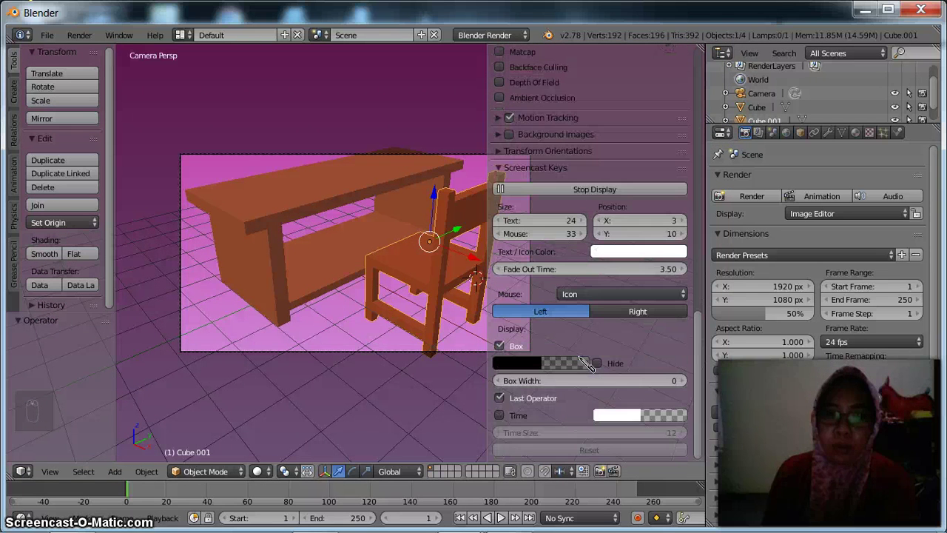
scroll(558, 208, "up", 10)
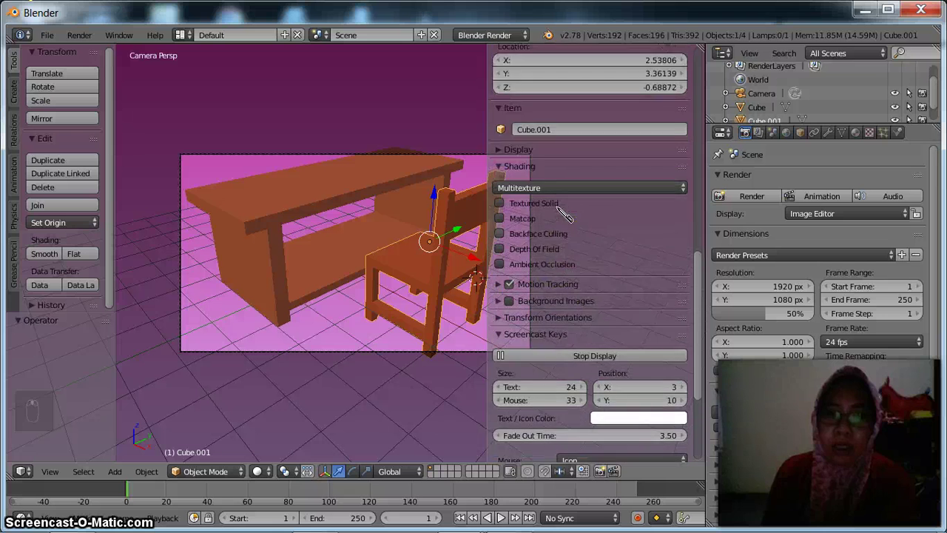
scroll(562, 211, "up", 4)
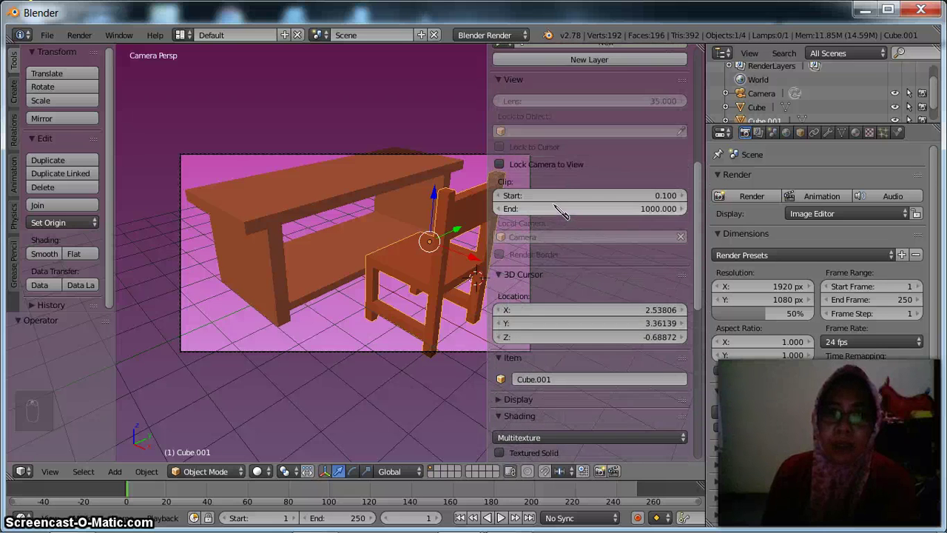
left_click(546, 191)
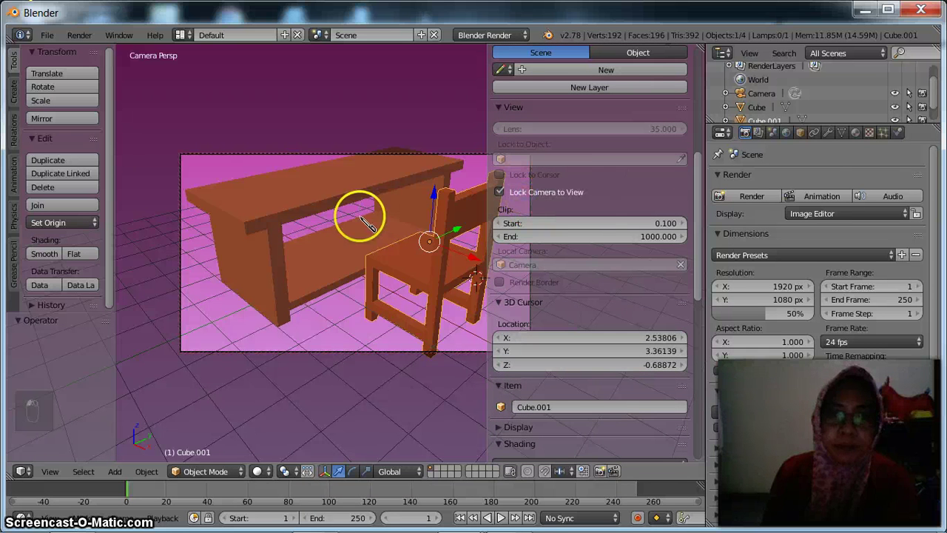
Reframe the camera so the whole table and chair fit inside its border, and turn off Lock Camera to View.
middle_click_drag(361, 217, 361, 218)
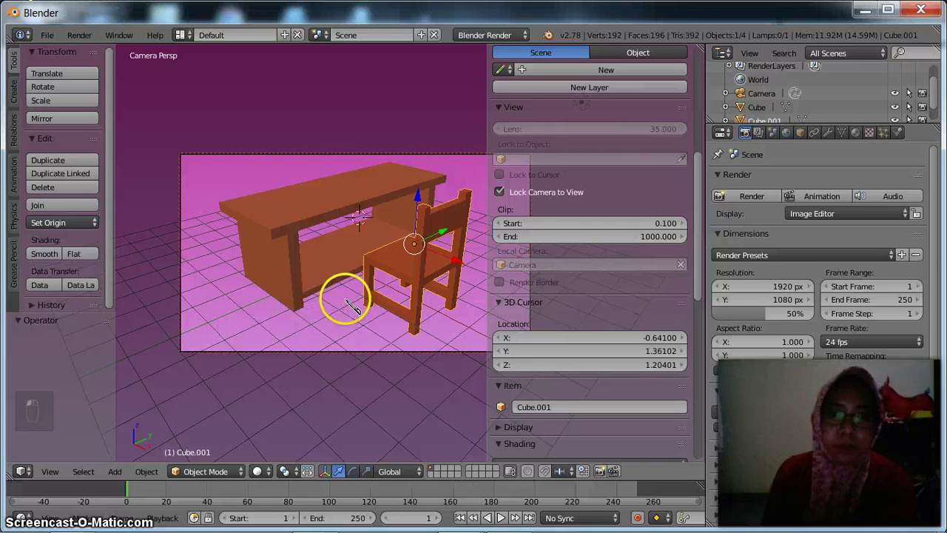
left_click(500, 192)
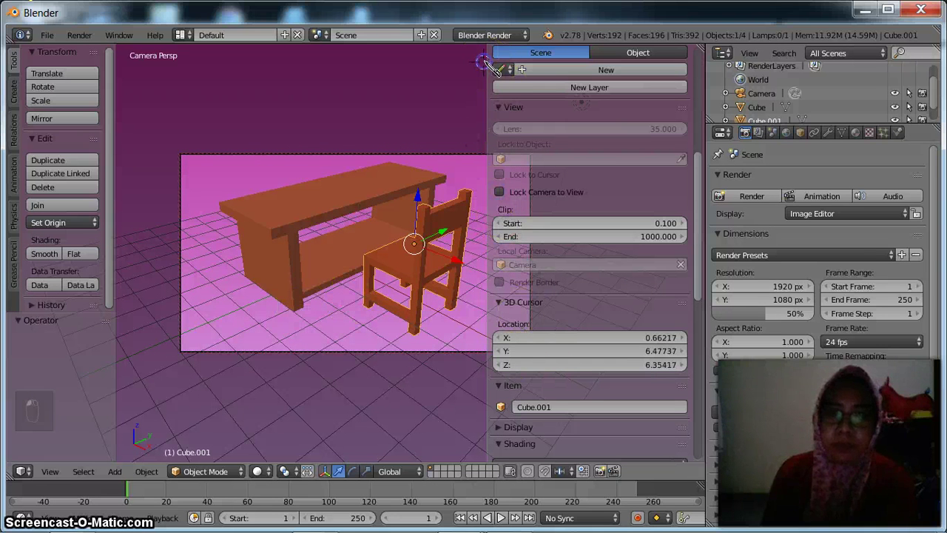
key("n")
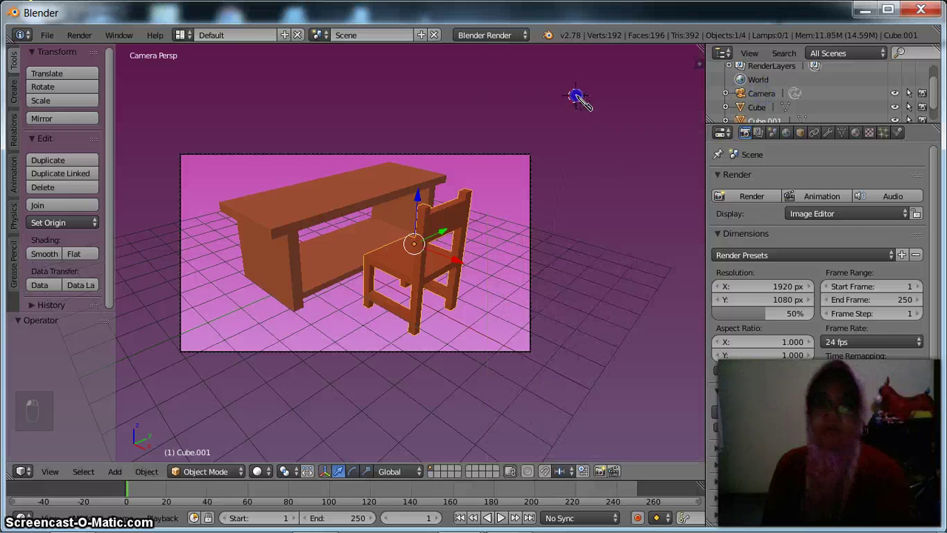
left_click(568, 226)
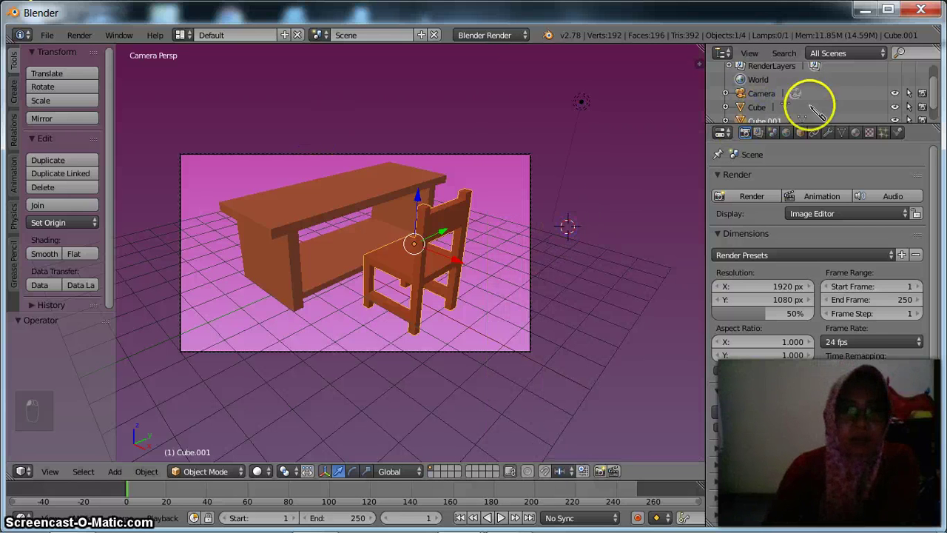
Render the scene to check the new camera framing, return to the 3D view and leave the camera view.
left_click(749, 197)
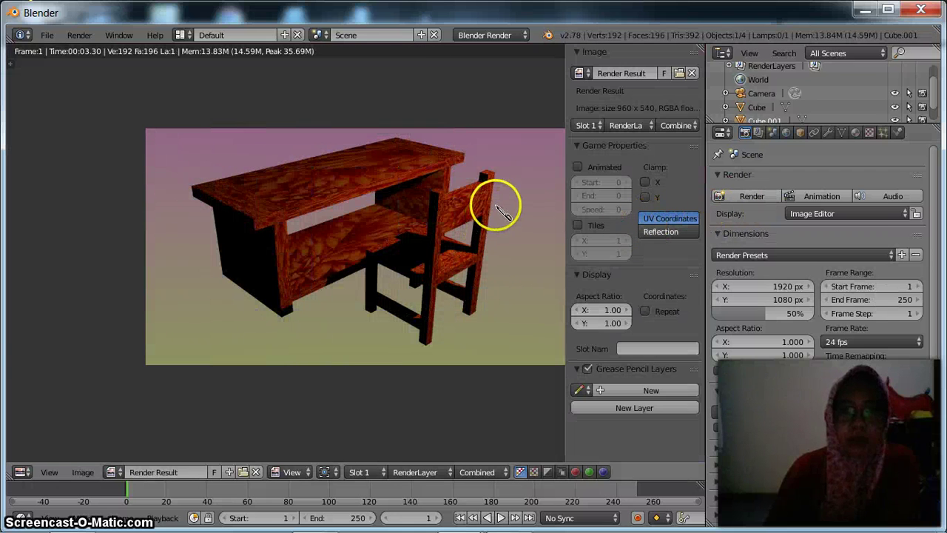
key("Escape")
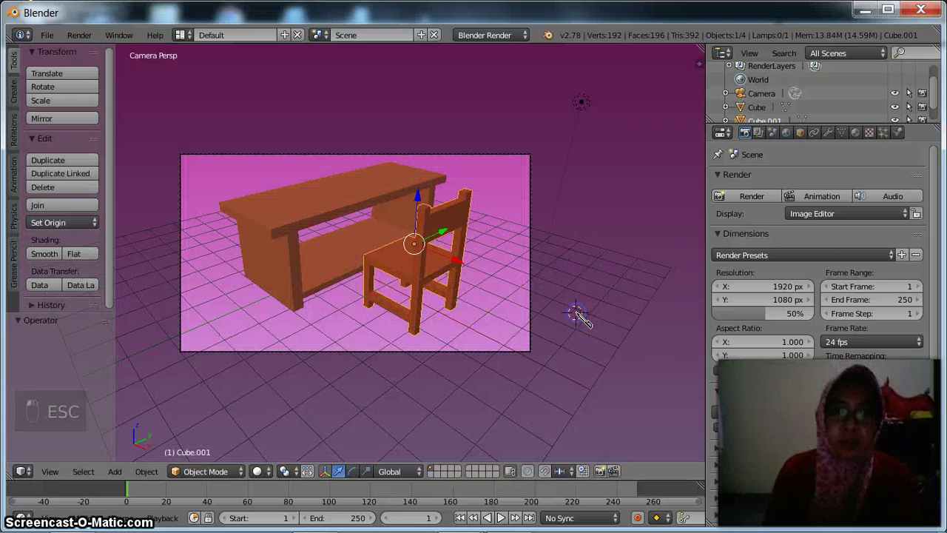
key("KP_0")
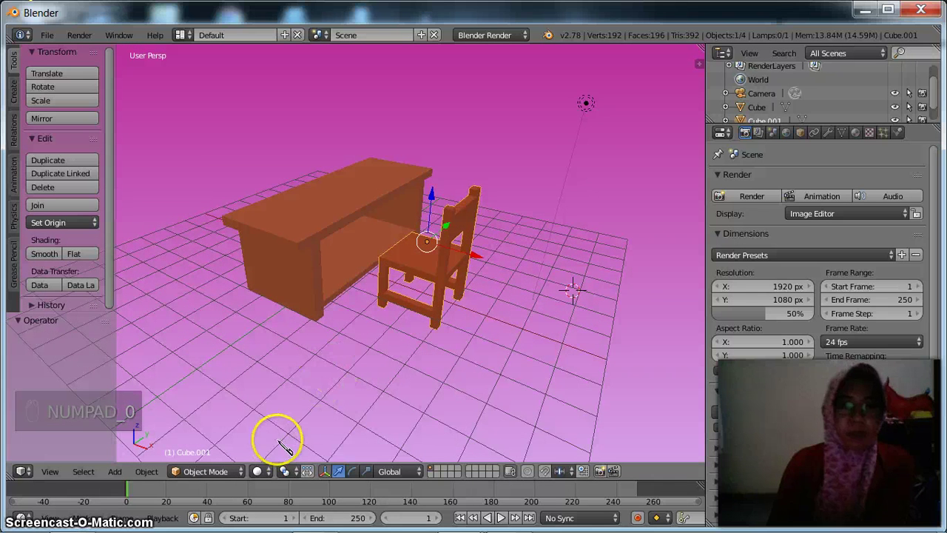
Reset the 3D cursor to the scene's centre, add a plane there as a floor and scale it by 8.254.
key("shift+c")
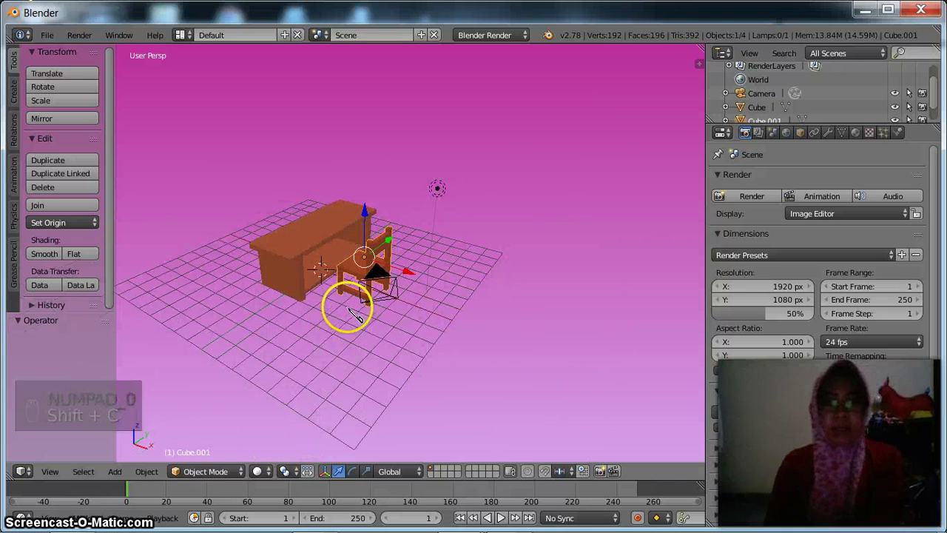
left_click(142, 470)
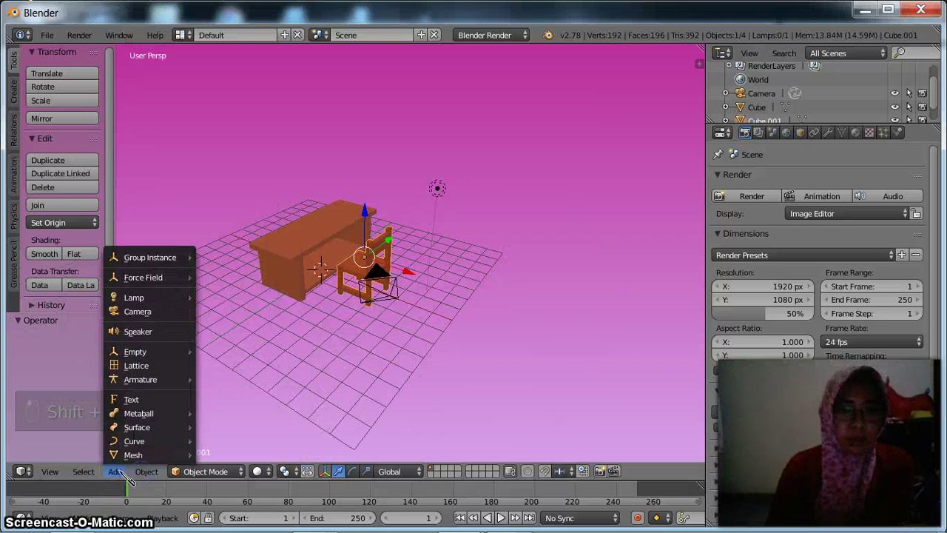
left_click(116, 472)
left_click(116, 471)
mouse_move(133, 454)
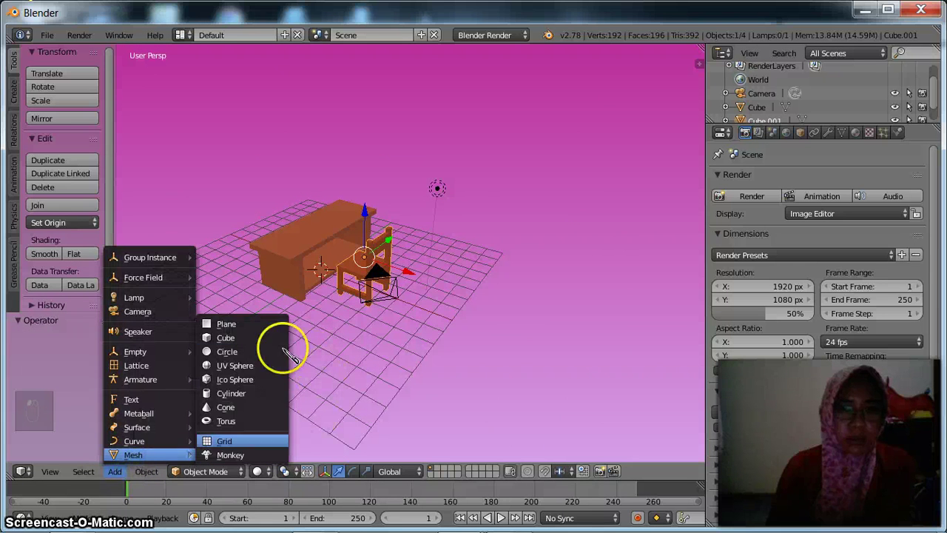
left_click(255, 324)
key("s")
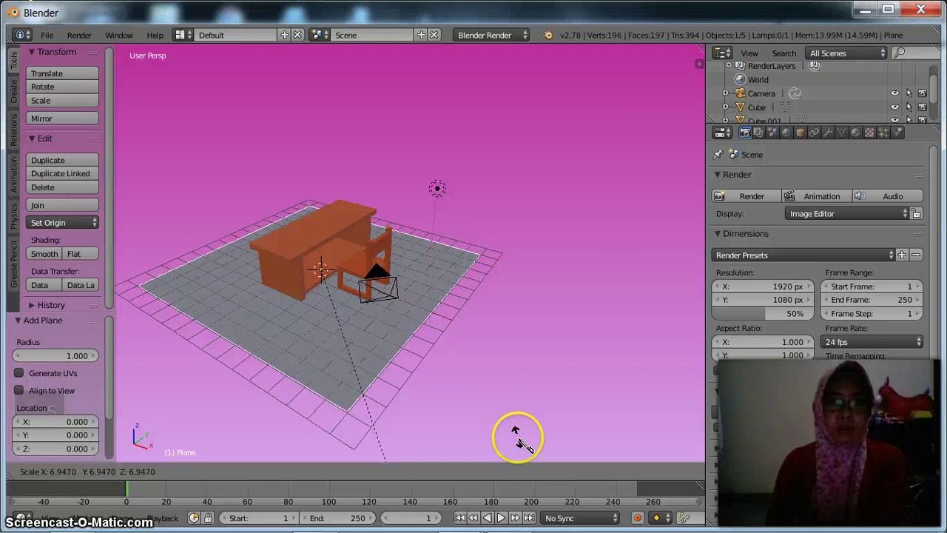
left_click(542, 125)
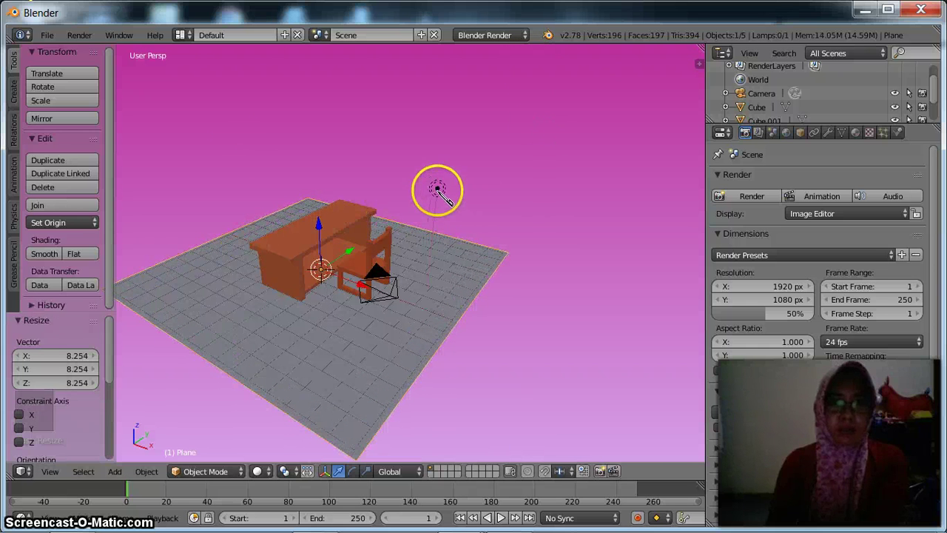
Select the lamp and move it upward by about -0.094 in X, 0.910 in Y and 1.451 in Z.
left_click_drag(438, 191, 463, 222)
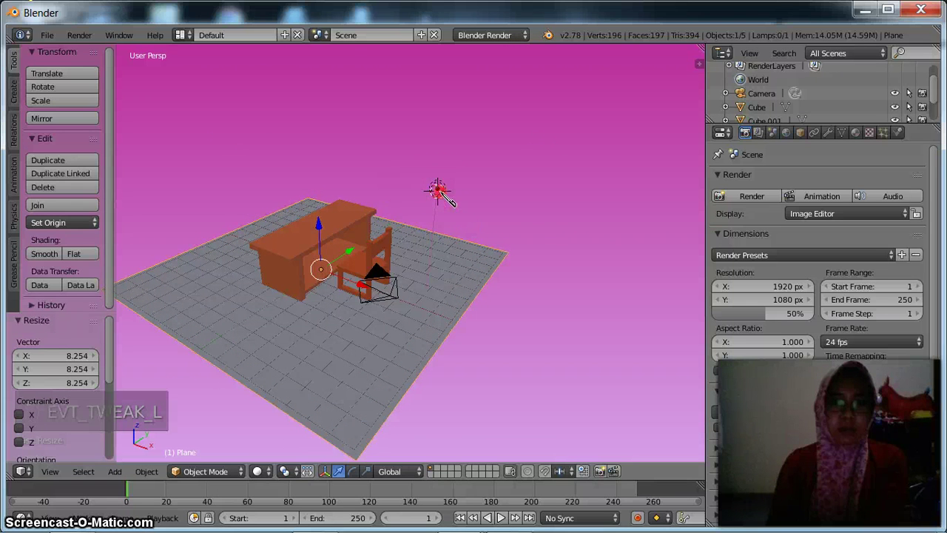
right_click_drag(441, 194, 477, 210)
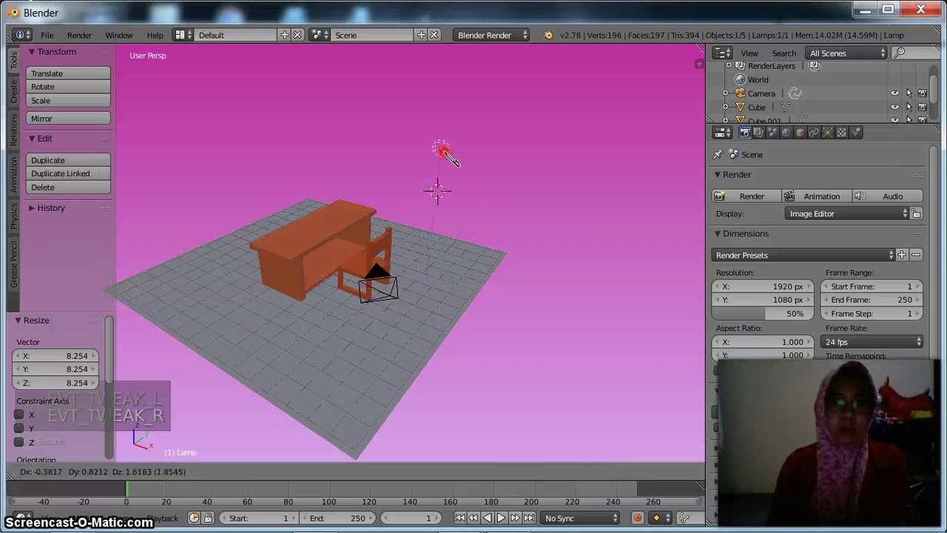
right_click_drag(442, 151, 448, 152)
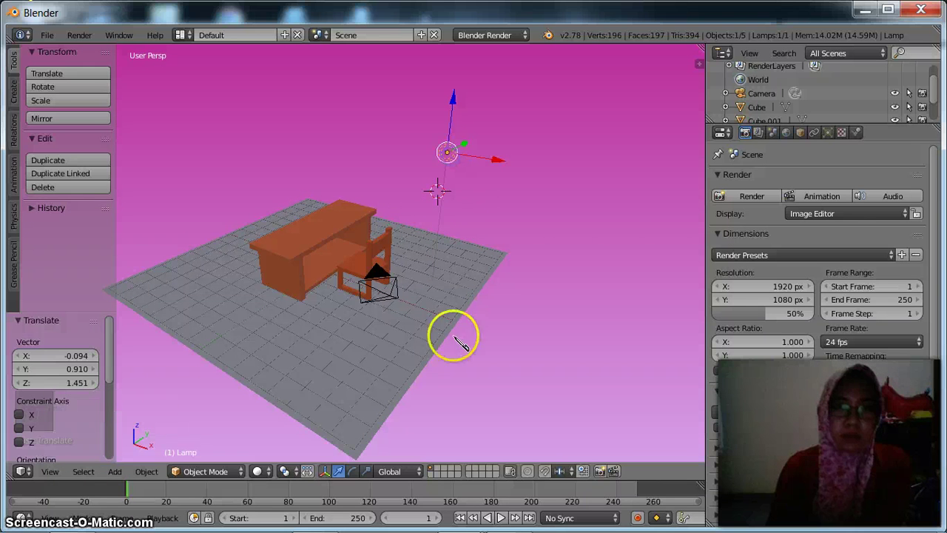
Select the floor plane, give it a new material and set its diffuse colour to a pale green.
right_click(427, 317)
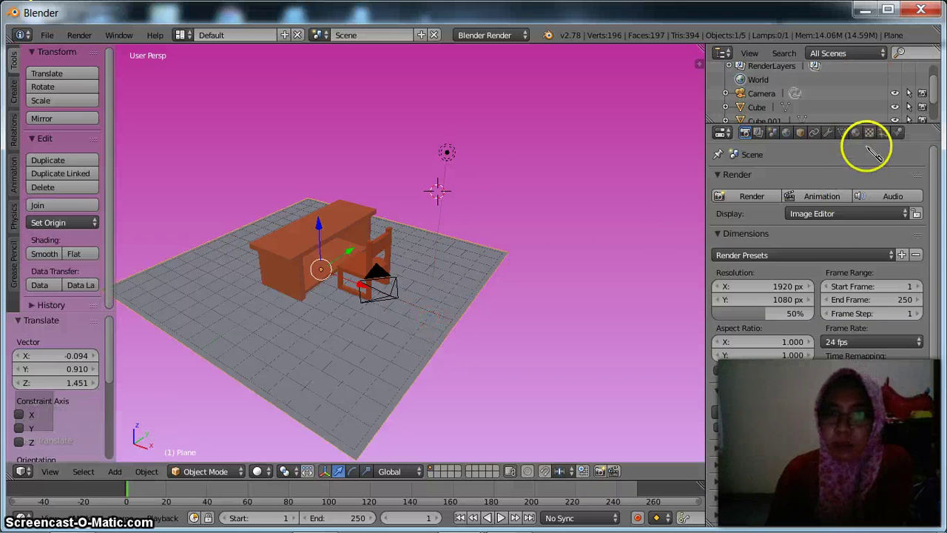
left_click(856, 134)
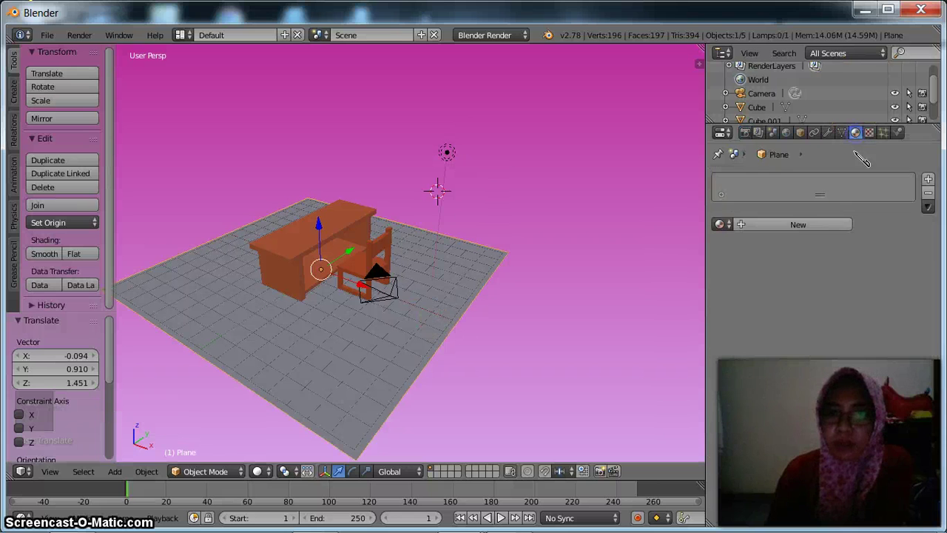
left_click(784, 237)
left_click(740, 391)
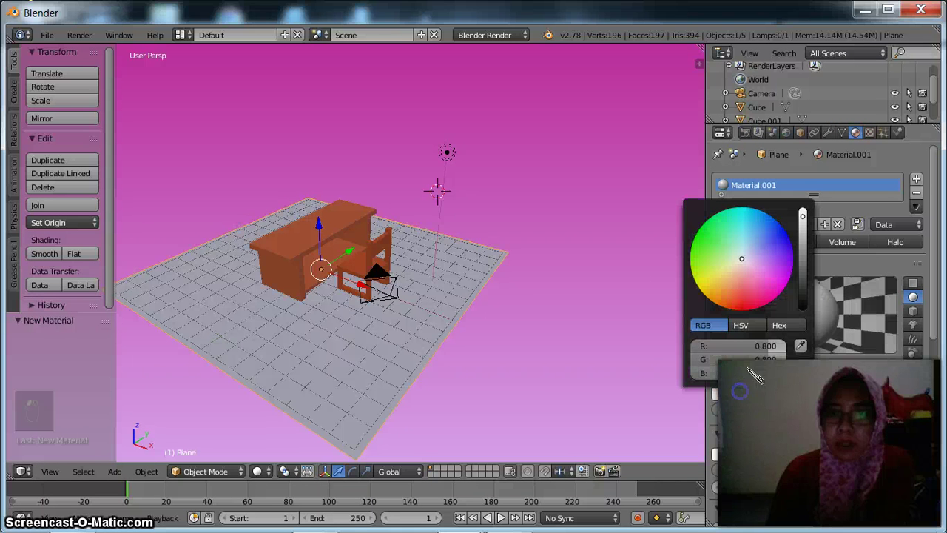
mouse_move(758, 310)
left_mouse_down()
mouse_move(771, 265)
mouse_move(750, 290)
mouse_move(730, 263)
left_mouse_up()
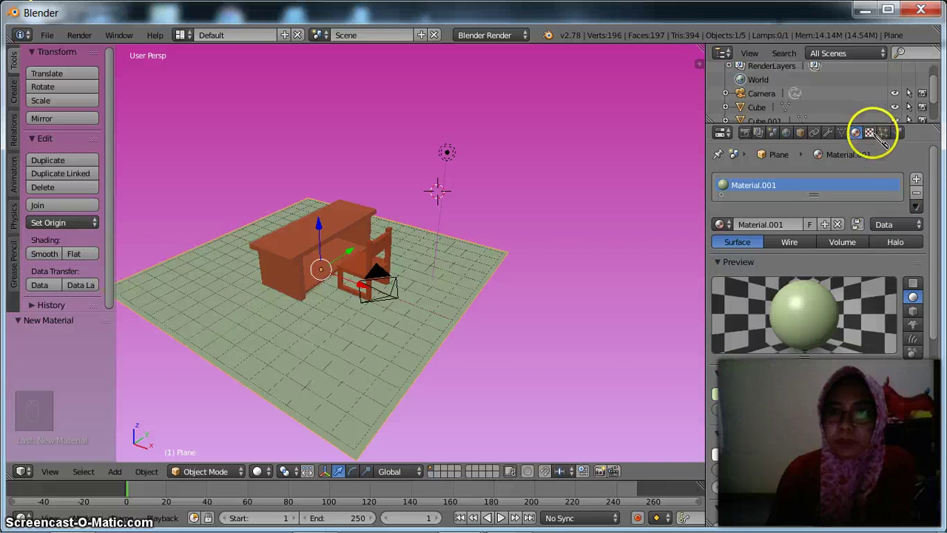
Render the scene to check the pale green floor and the new lamp position.
left_click(746, 134)
left_click(754, 196)
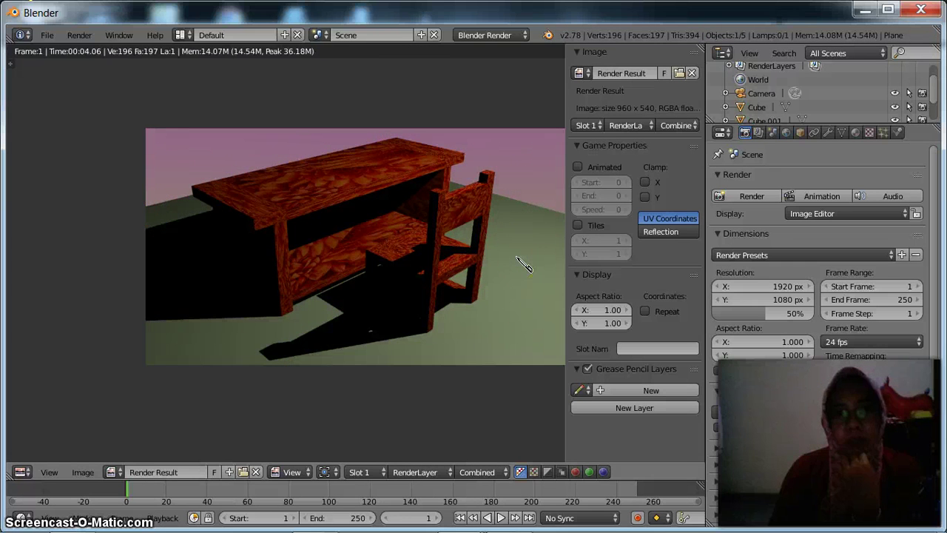
scroll(523, 265, "up", 1)
scroll(524, 265, "down", 1)
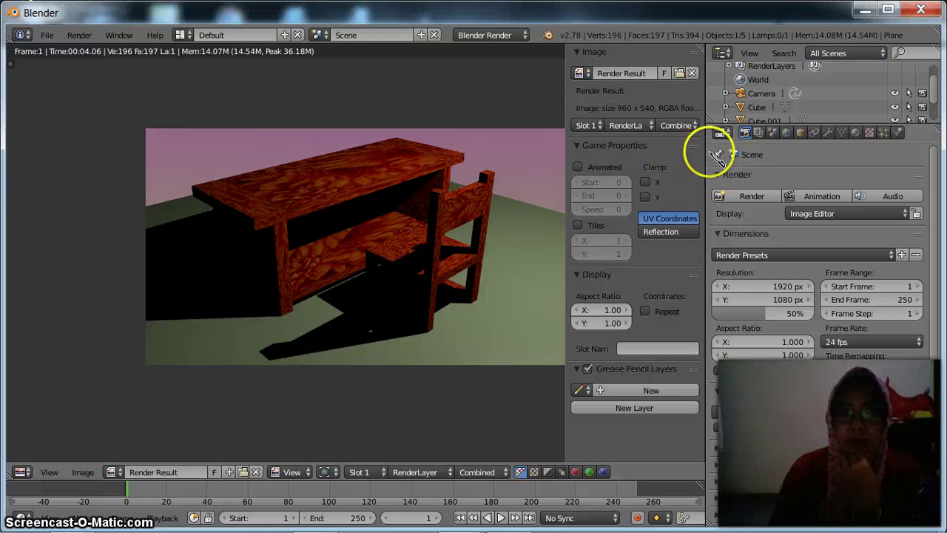
Collapse the image properties sidebar beside the render result and return to the 3D view.
mouse_move(354, 527)
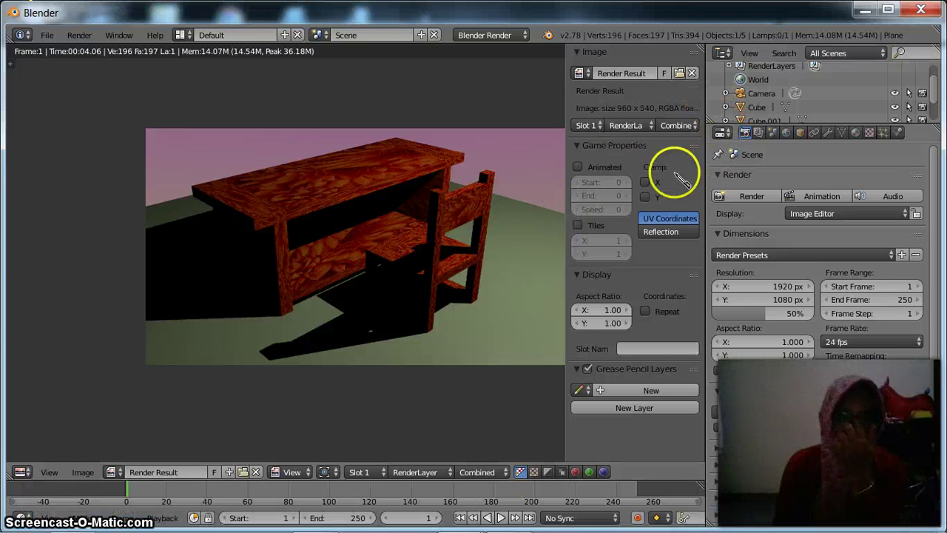
left_click_drag(566, 68, 731, 133)
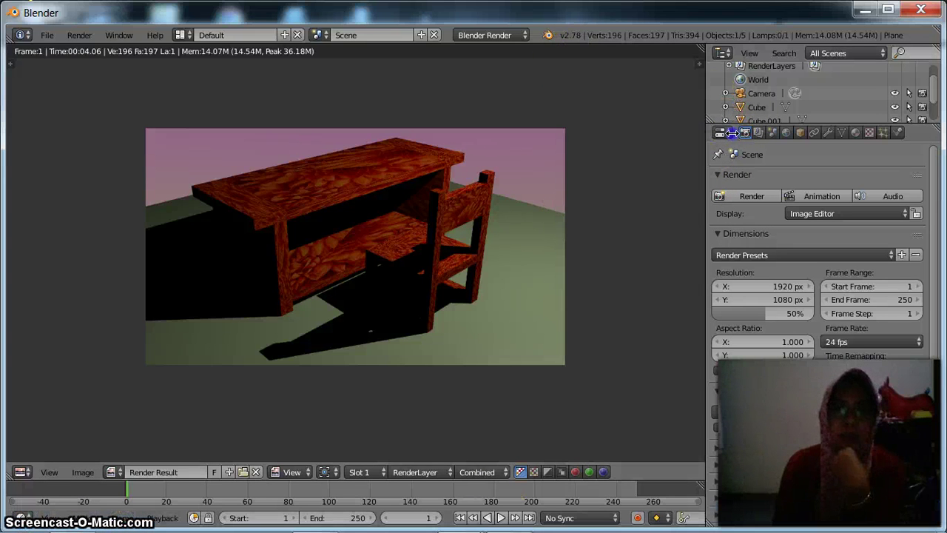
left_click(527, 191)
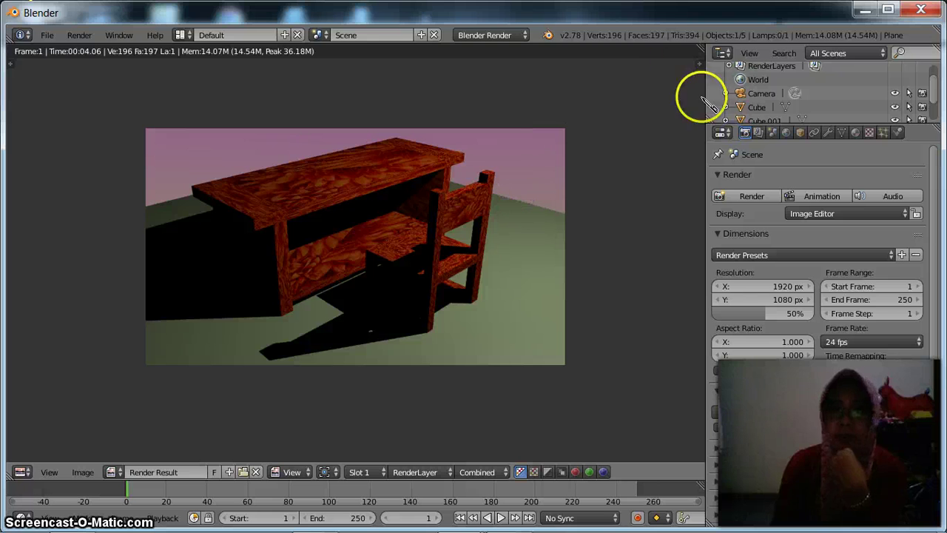
key("Escape")
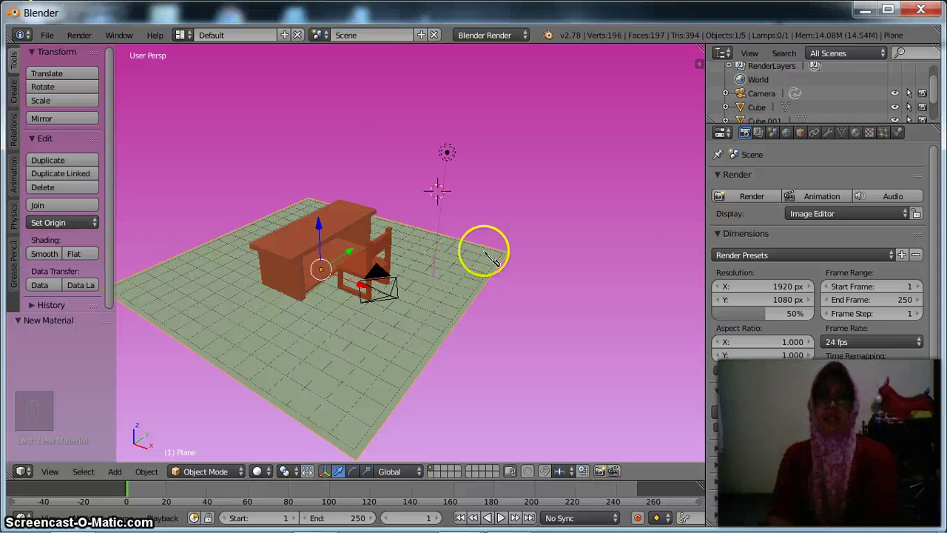
Render the scene once more to produce the final image of the table and chair.
mouse_move(570, 518)
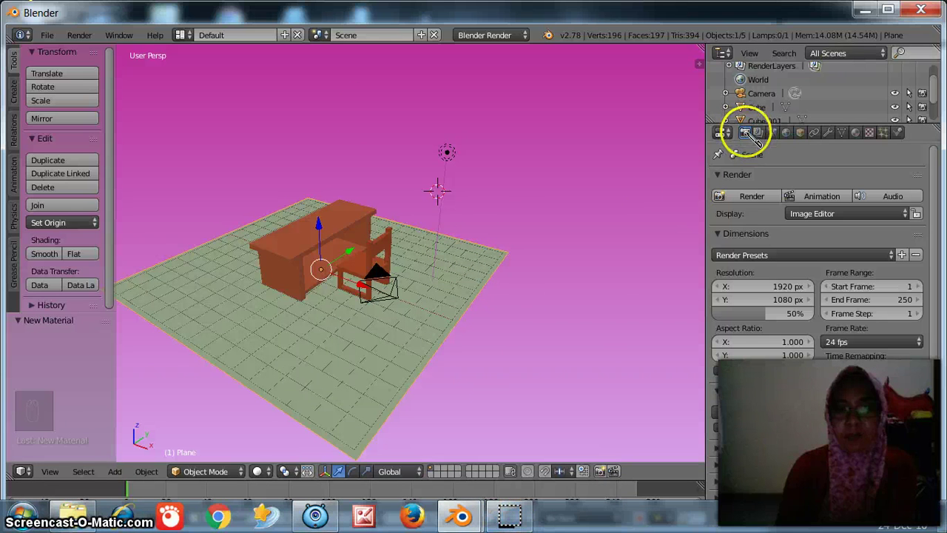
left_click(762, 198)
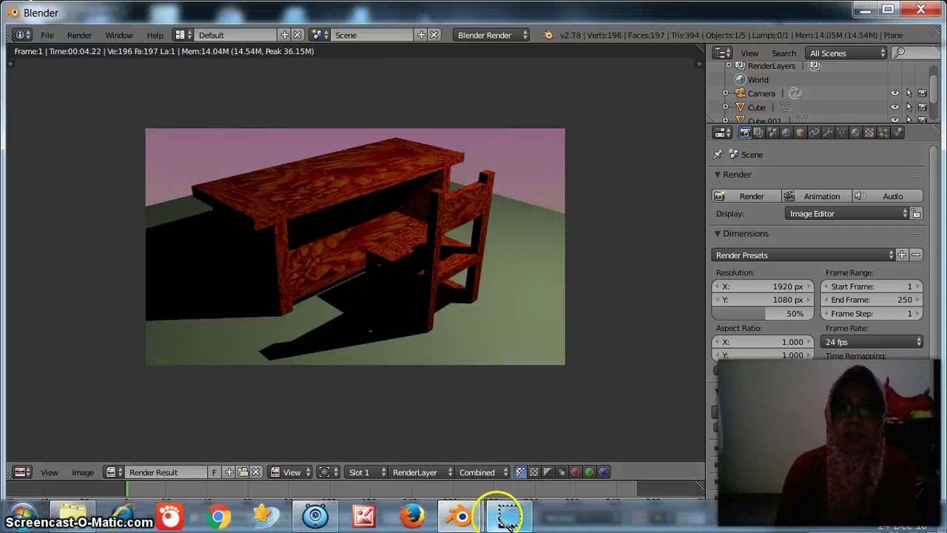
left_click(507, 518)
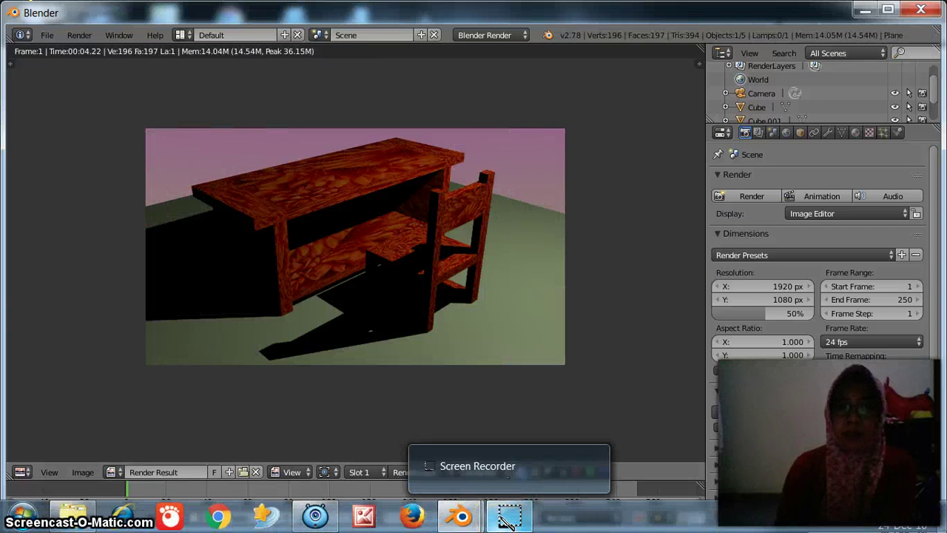